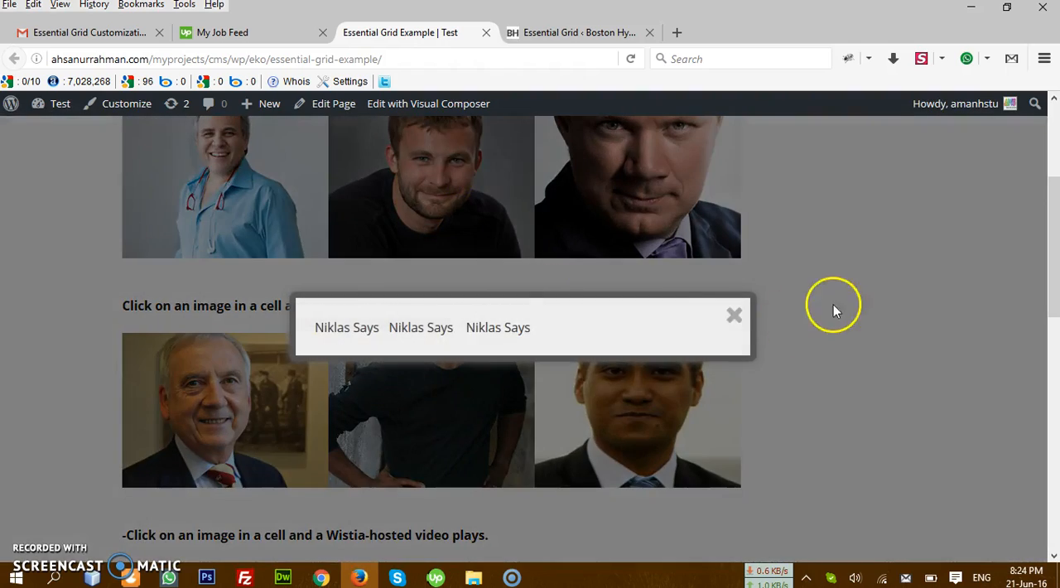
# Step: Close the open lightbox on the example page and review the Essential Grid overview on the Boston Hypnosis site
pyautogui.click(733, 315)
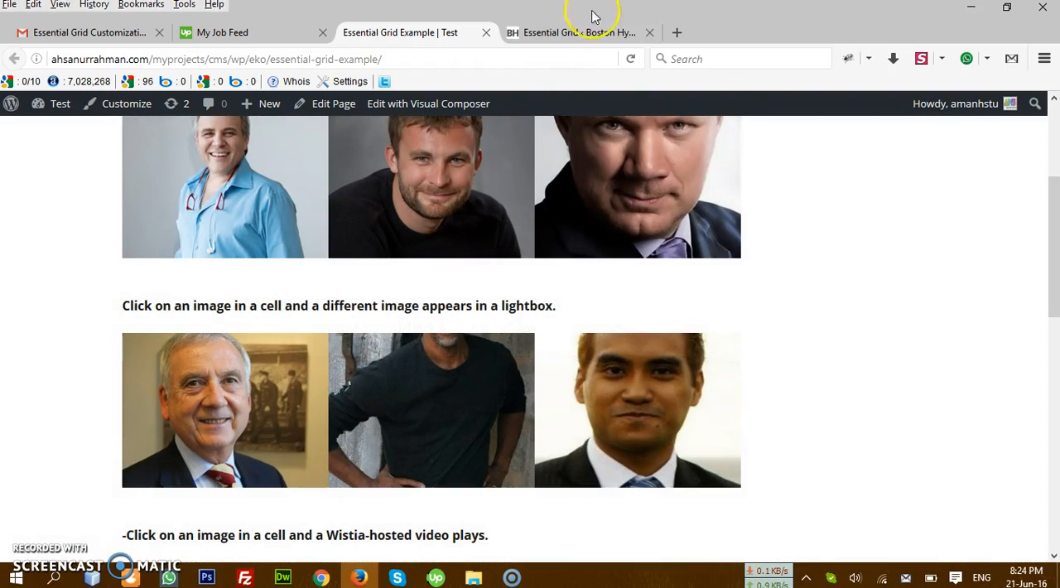
pyautogui.click(604, 31)
pyautogui.scroll(5, 249, 209)
pyautogui.moveTo(154, 59); pyautogui.dragTo(426, 56)
pyautogui.scroll(3, 828, 286)
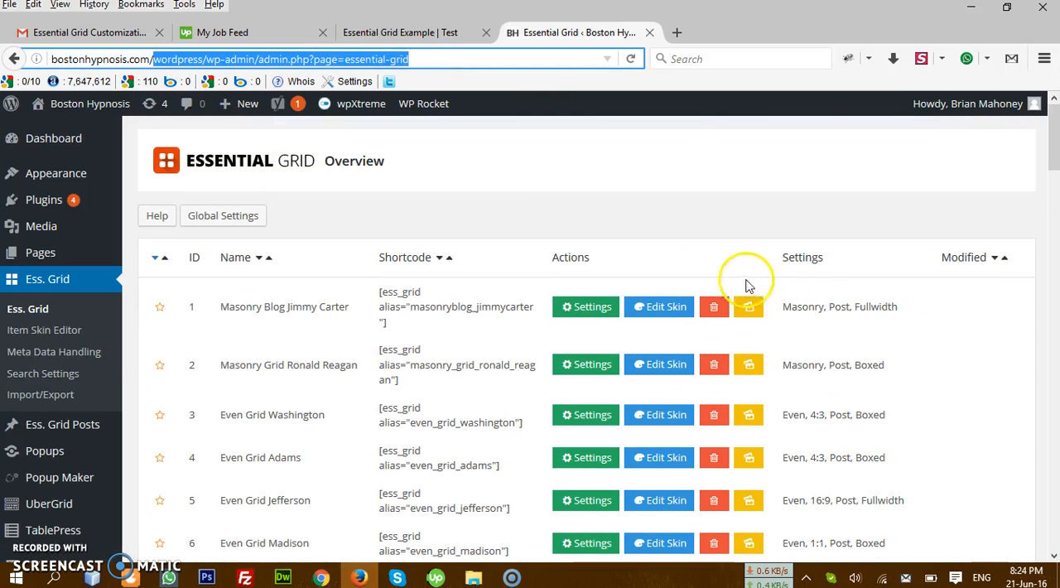
pyautogui.click(509, 198)
pyautogui.scroll(-3, 348, 207)
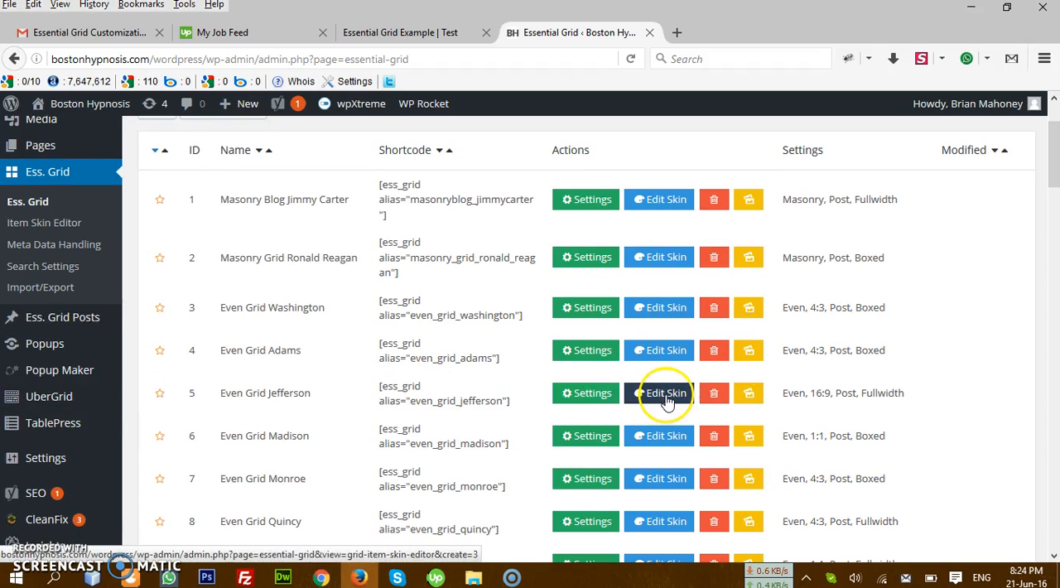
pyautogui.scroll(3, 591, 390)
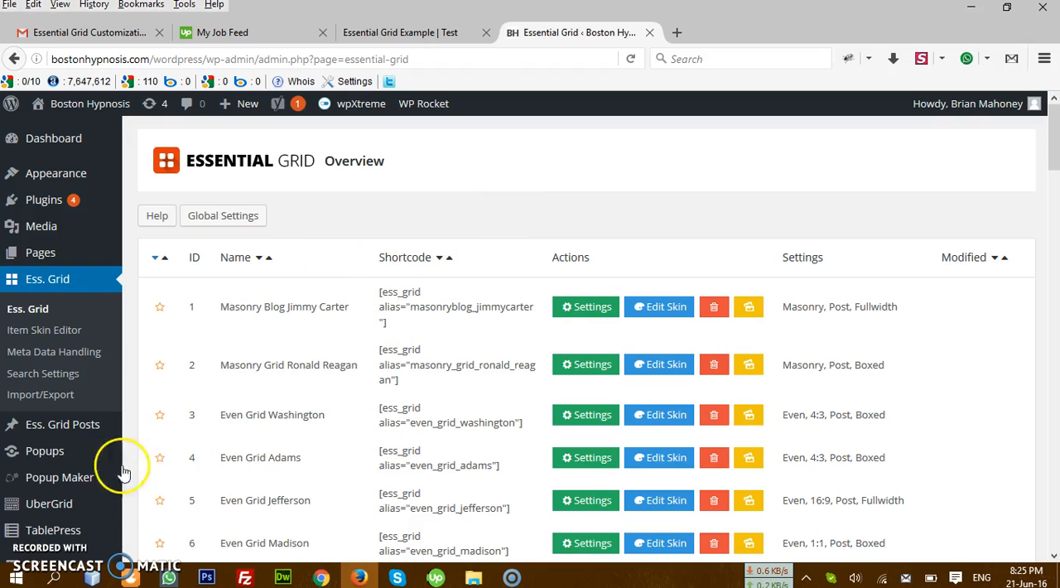
# Step: Look through the WordPress admin navigation for the popup plugins and their available pages
pyautogui.moveTo(51, 457)
pyautogui.scroll(-3, 130, 449)
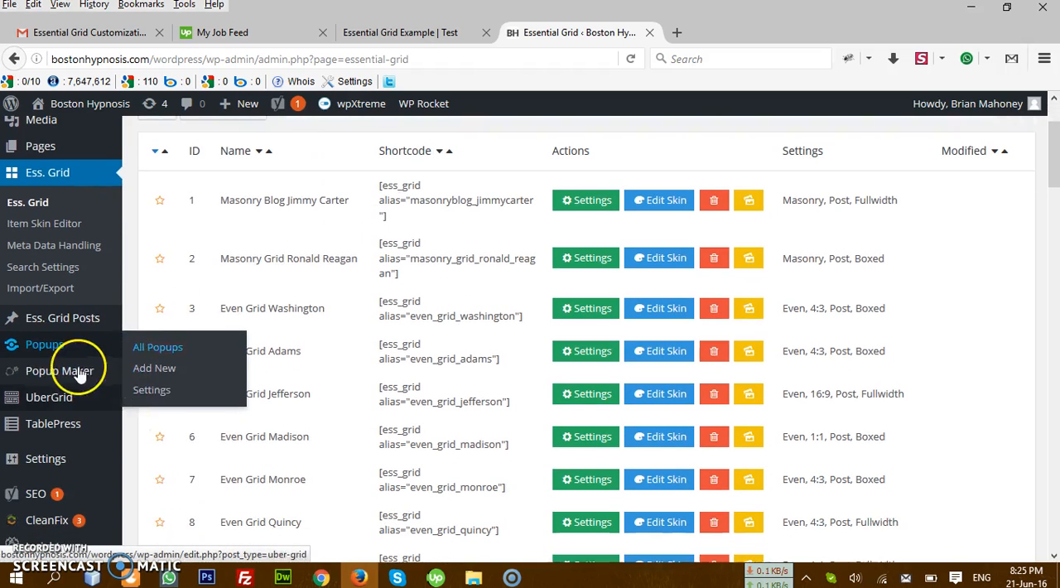
pyautogui.moveTo(86, 348)
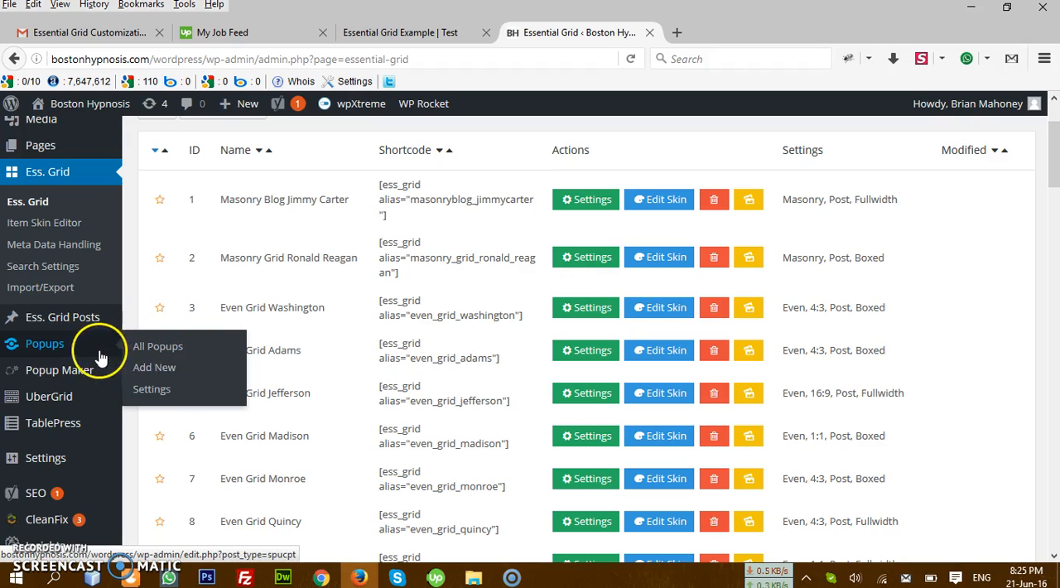
pyautogui.scroll(-3, 80, 431)
pyautogui.scroll(-2, 82, 422)
pyautogui.scroll(5, 83, 409)
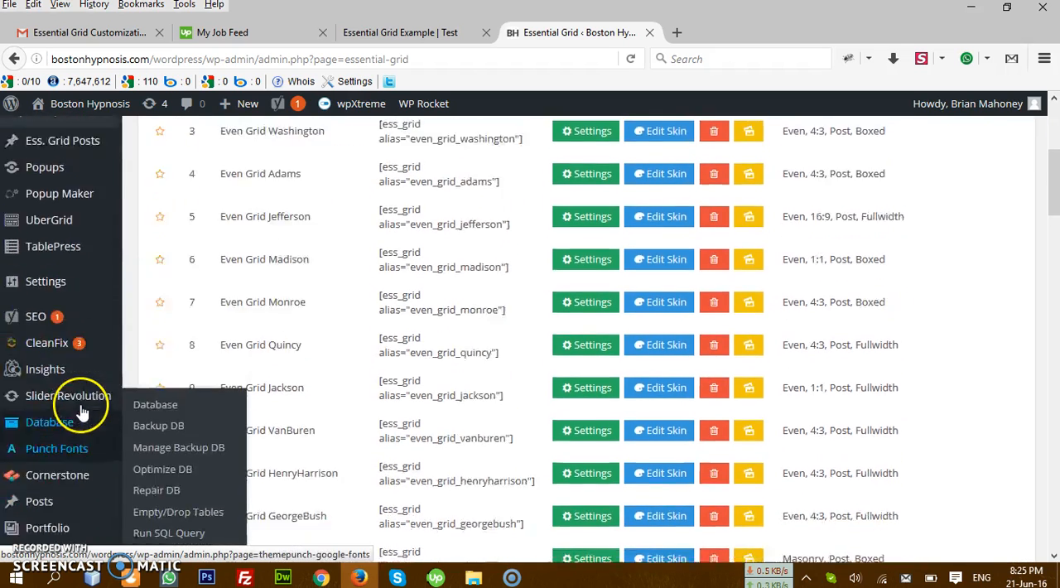
pyautogui.scroll(-3, 71, 405)
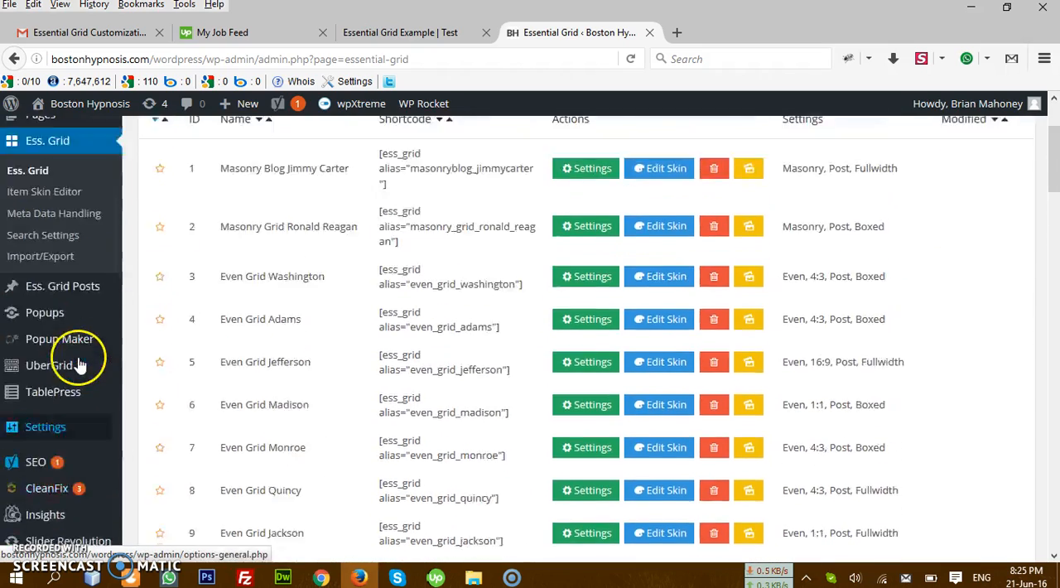
pyautogui.scroll(3, 80, 348)
# Step: Open the page for adding new plugins in a separate browser tab placed before the Essential Grid tab
pyautogui.moveTo(81, 208)
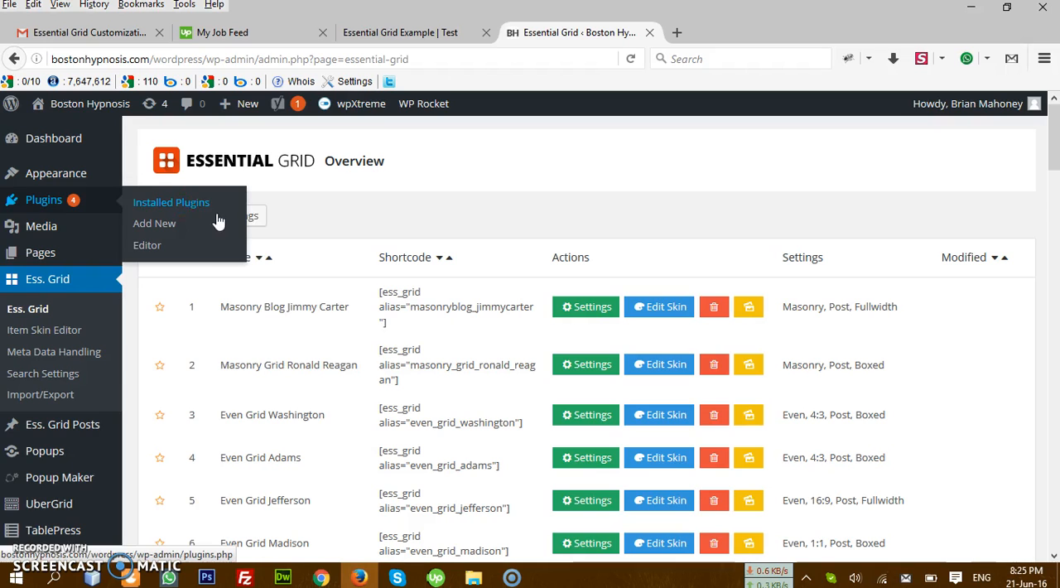
pyautogui.rightClick(180, 205)
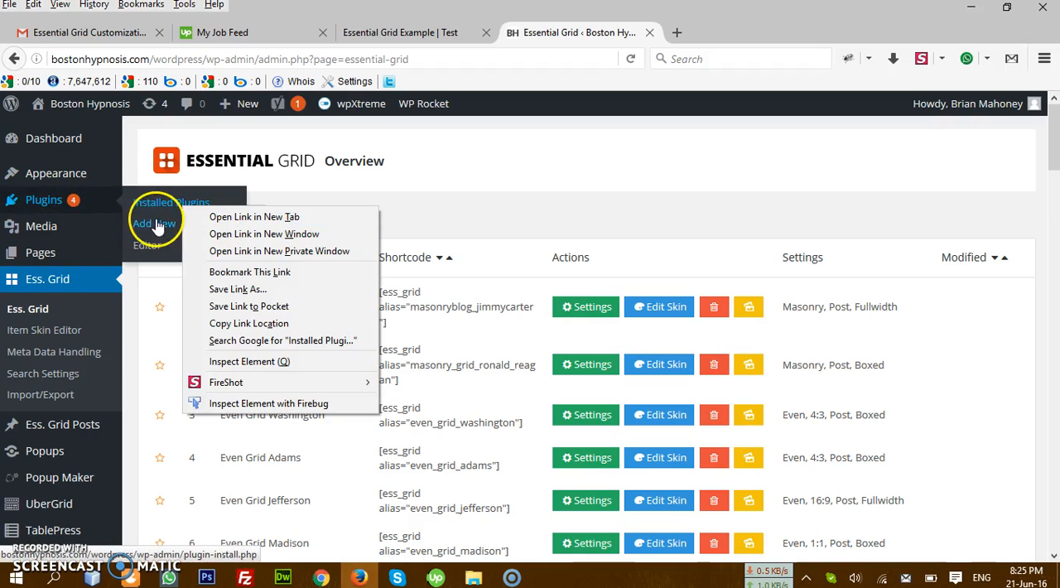
pyautogui.rightClick(158, 226)
pyautogui.click(220, 232)
pyautogui.click(713, 33)
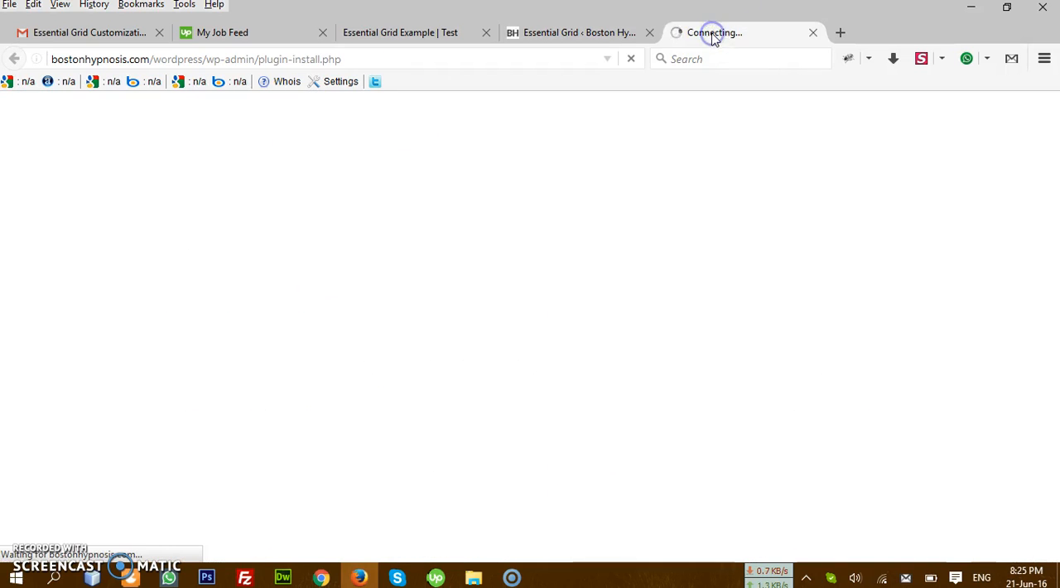
pyautogui.moveTo(710, 37); pyautogui.dragTo(599, 34)
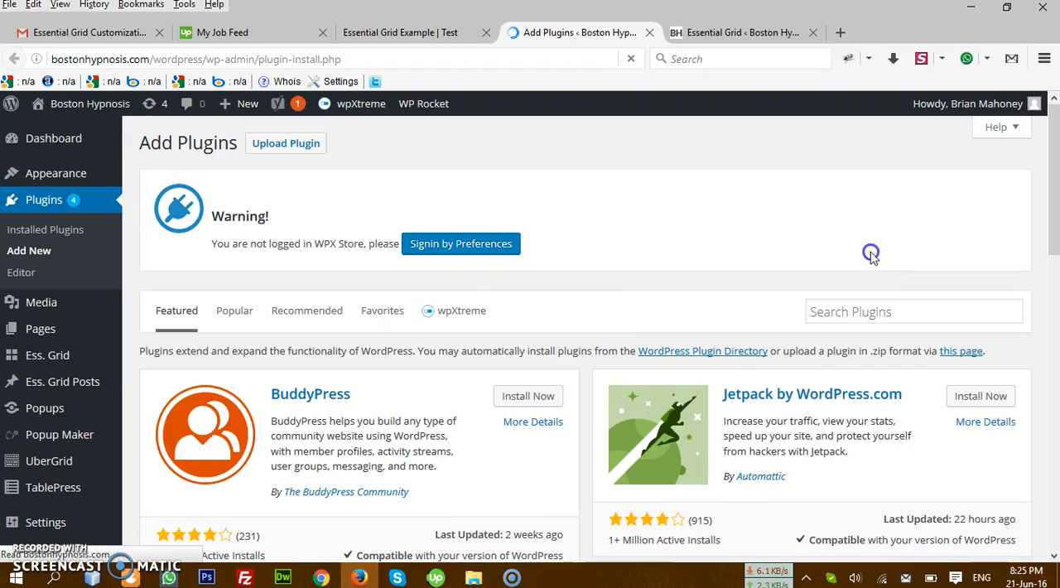
# Step: Search the WordPress plugin directory for "Popup"
pyautogui.click(872, 312)
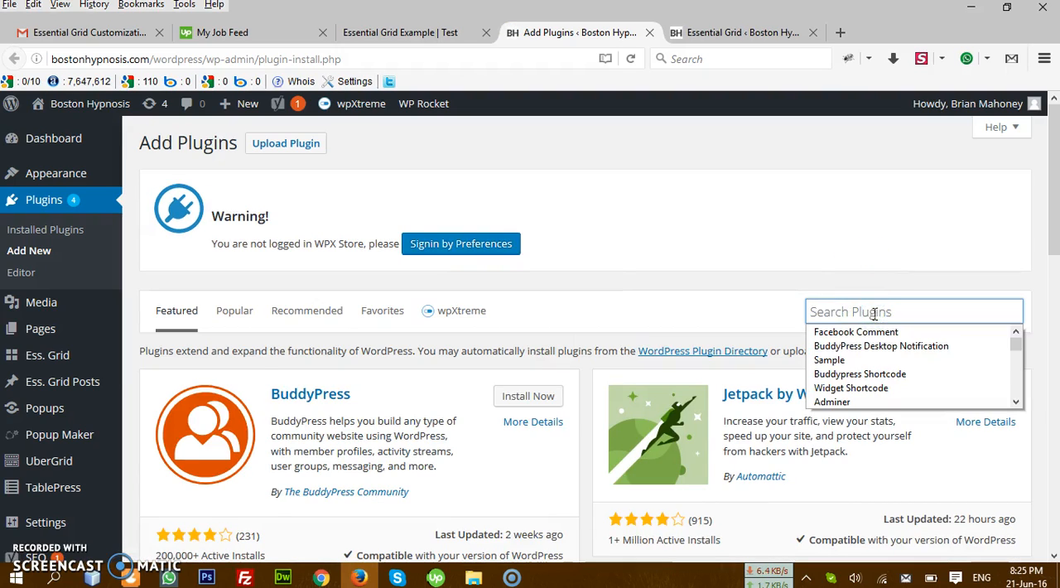
pyautogui.write('Popup')
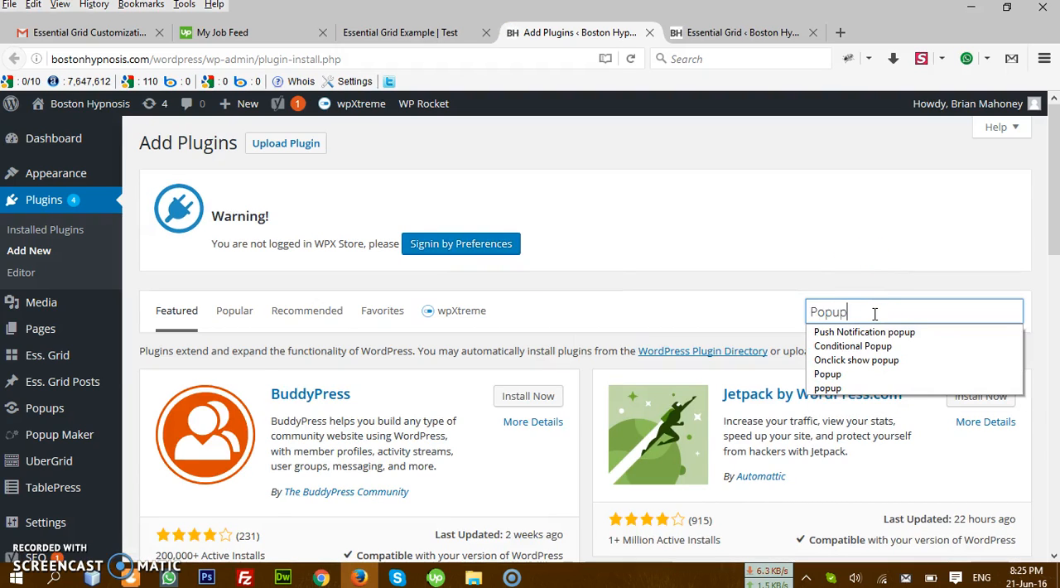
pyautogui.press('Return')
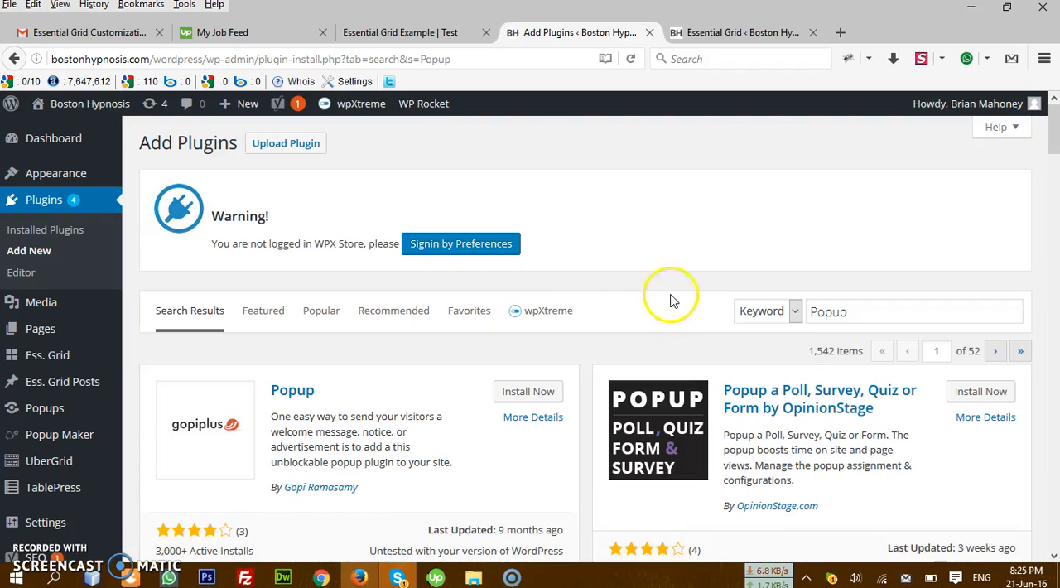
# Step: Find the "Popups - WordPress Popup" plugin in the search results and check its installation status
pyautogui.scroll(-3, 604, 295)
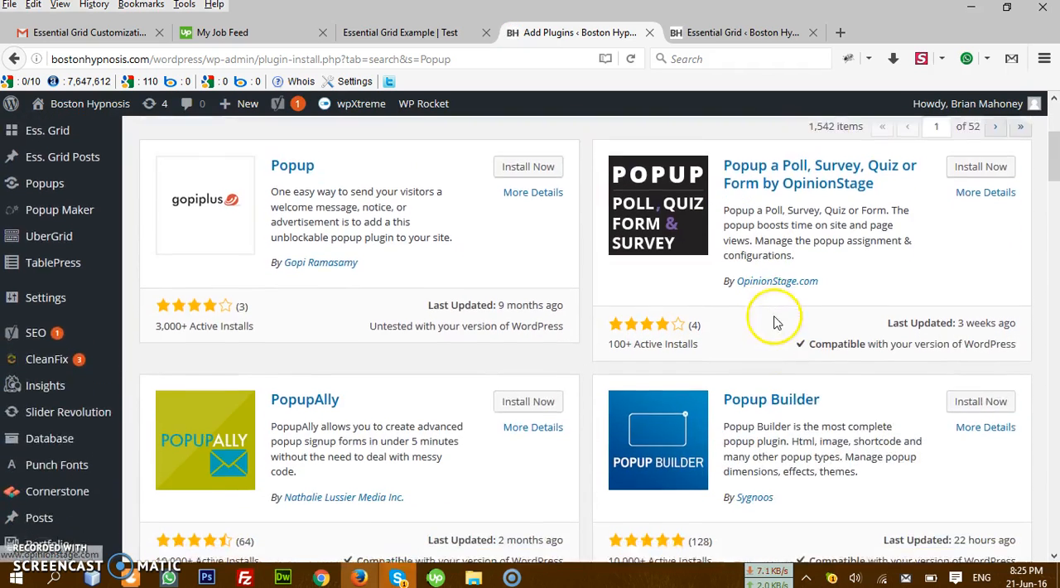
pyautogui.scroll(-9, 774, 323)
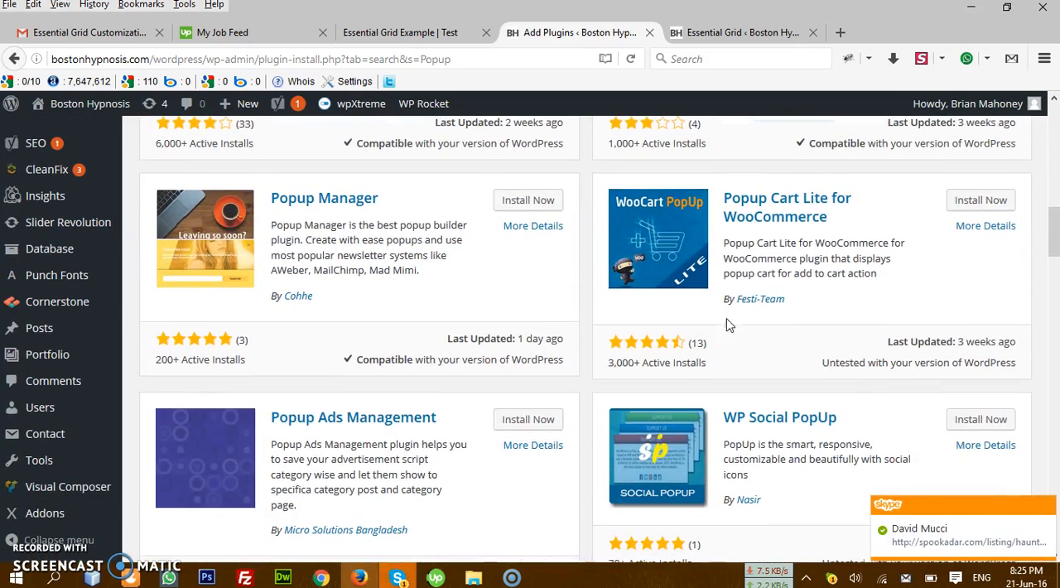
pyautogui.scroll(-1, 760, 379)
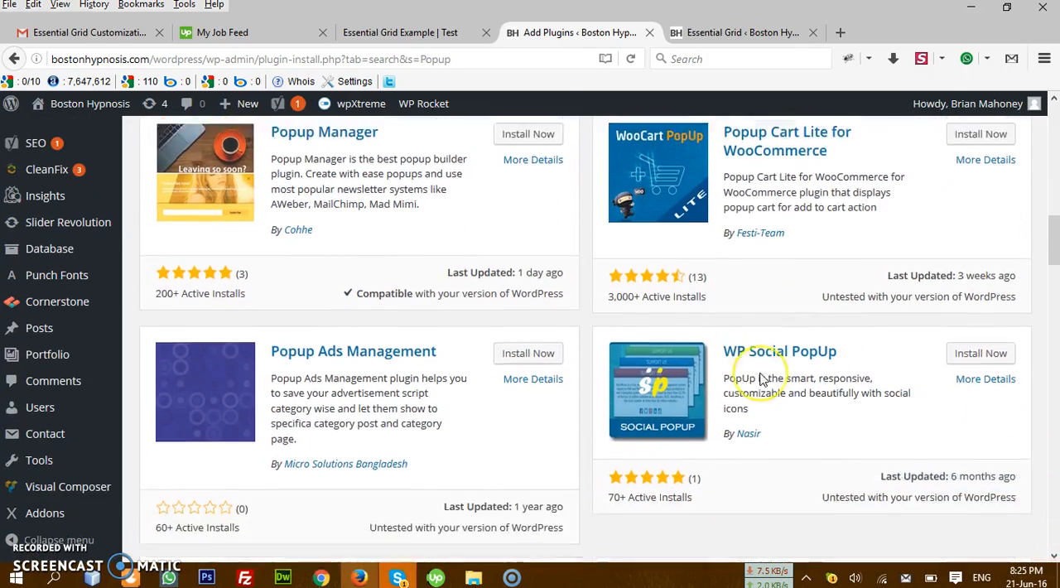
pyautogui.scroll(-4, 761, 379)
pyautogui.scroll(-2, 623, 379)
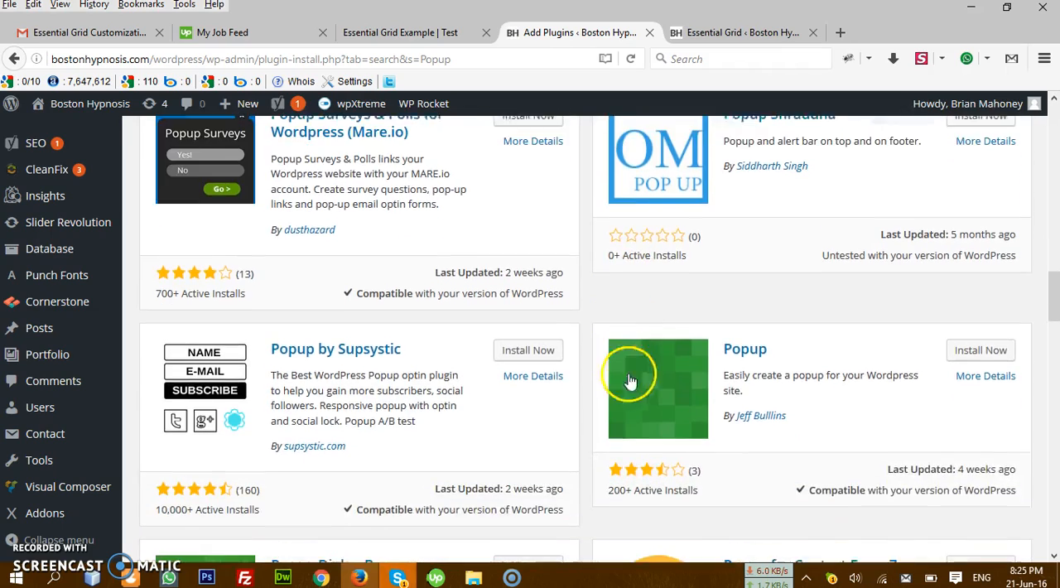
pyautogui.scroll(-7, 757, 390)
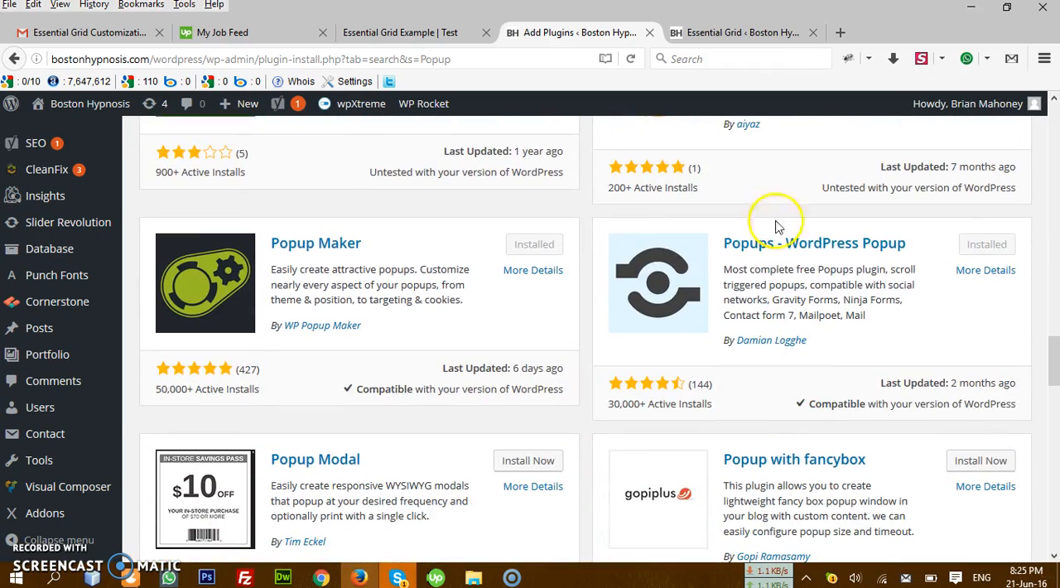
pyautogui.moveTo(911, 245); pyautogui.dragTo(727, 247)
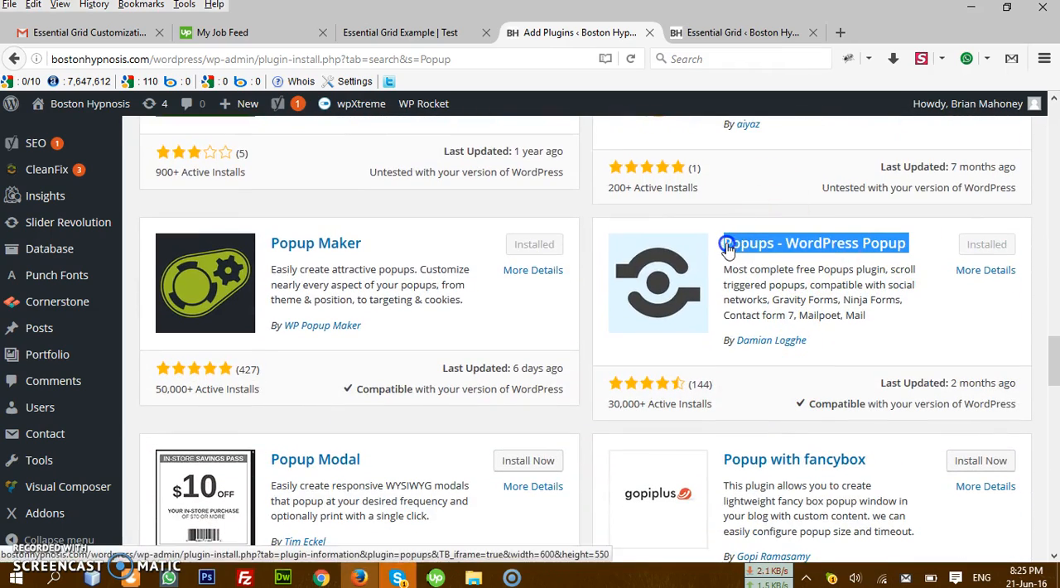
pyautogui.click(1007, 243)
pyautogui.doubleClick(1006, 245)
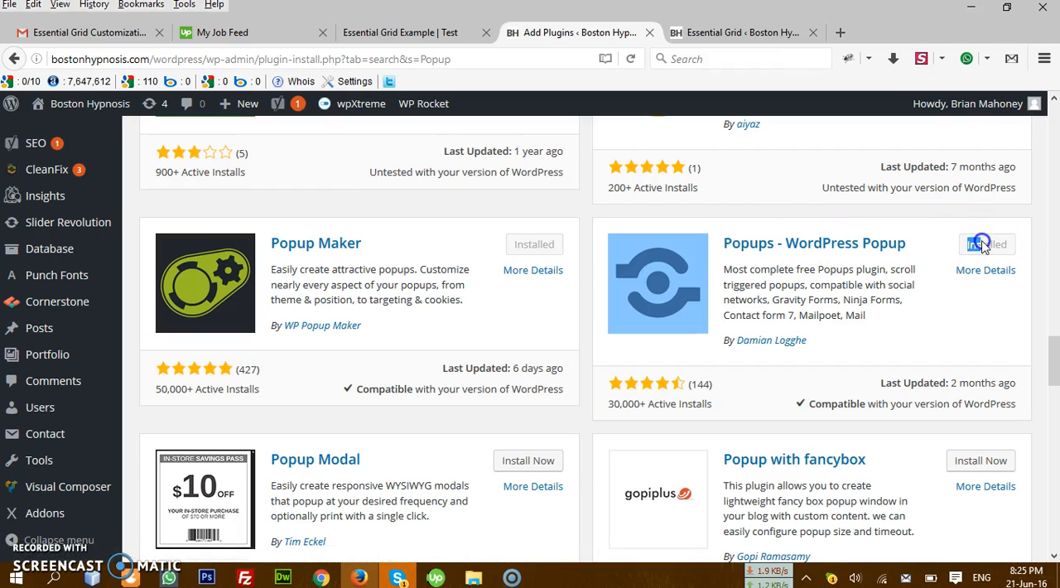
pyautogui.click(929, 248)
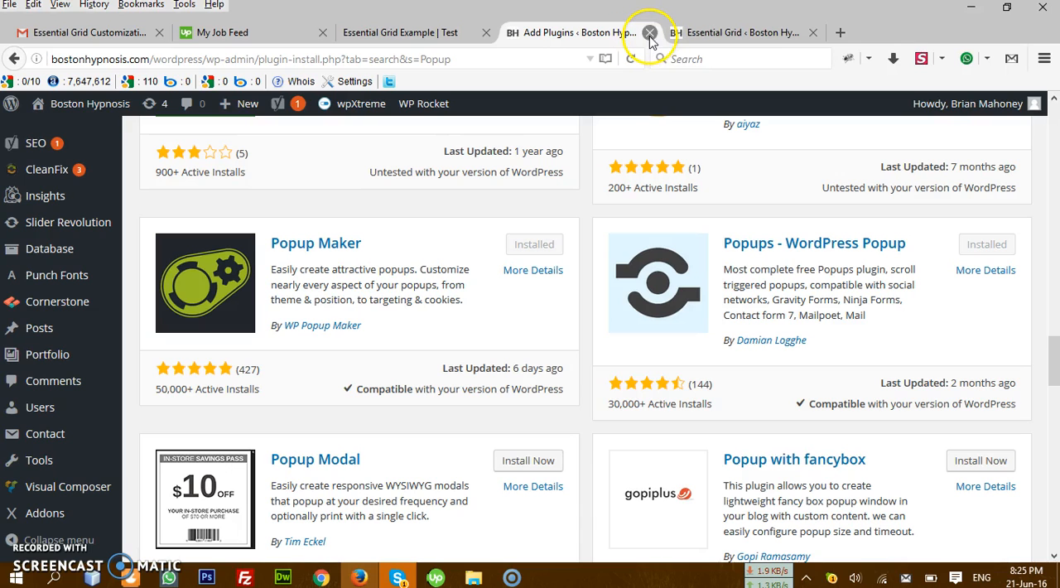
# Step: Open the list of all popups belonging to the Popups plugin in the Boston Hypnosis admin
pyautogui.click(414, 33)
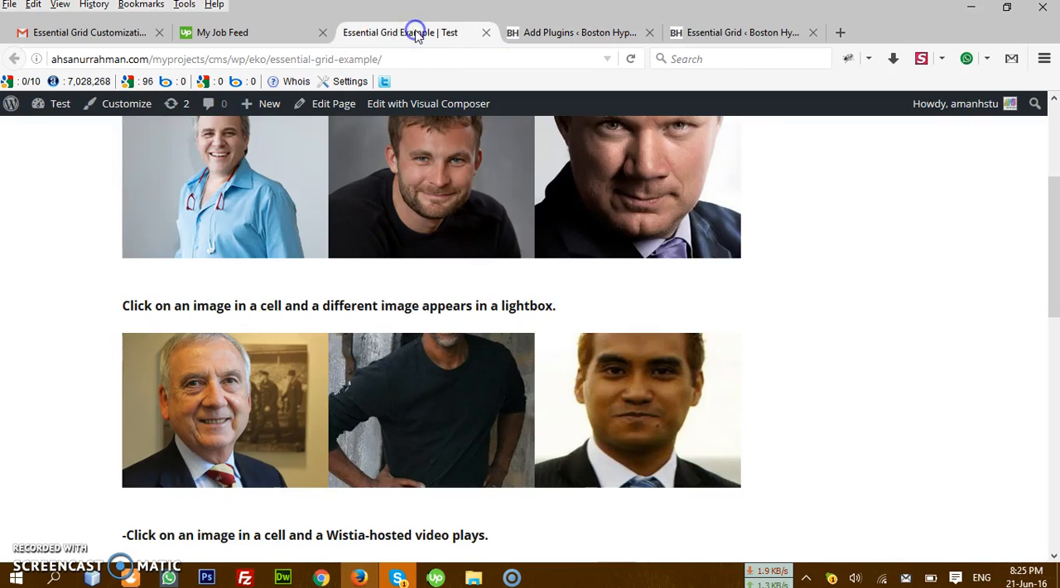
pyautogui.click(573, 31)
pyautogui.scroll(3, 87, 290)
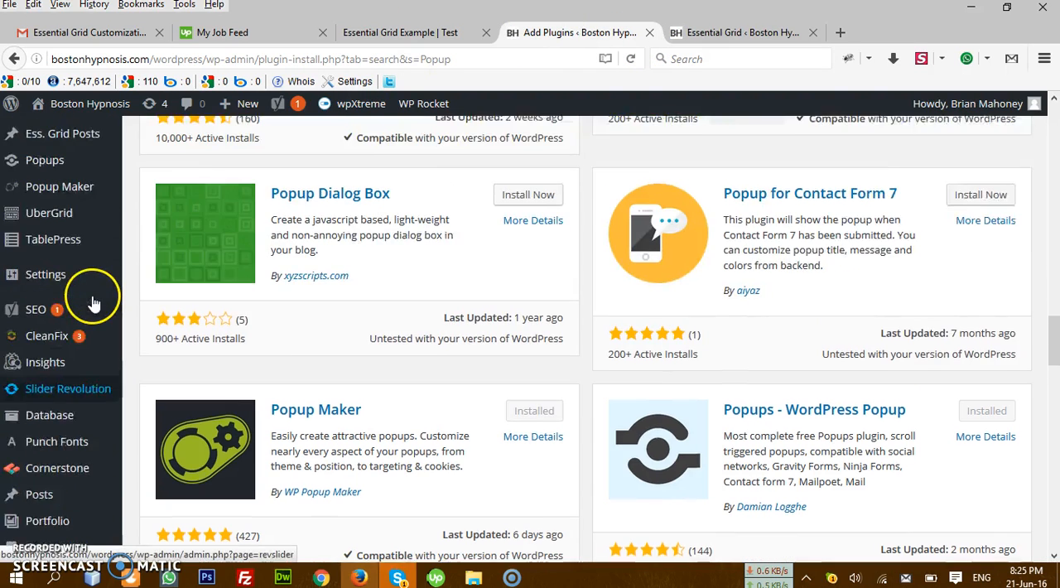
pyautogui.moveTo(91, 296)
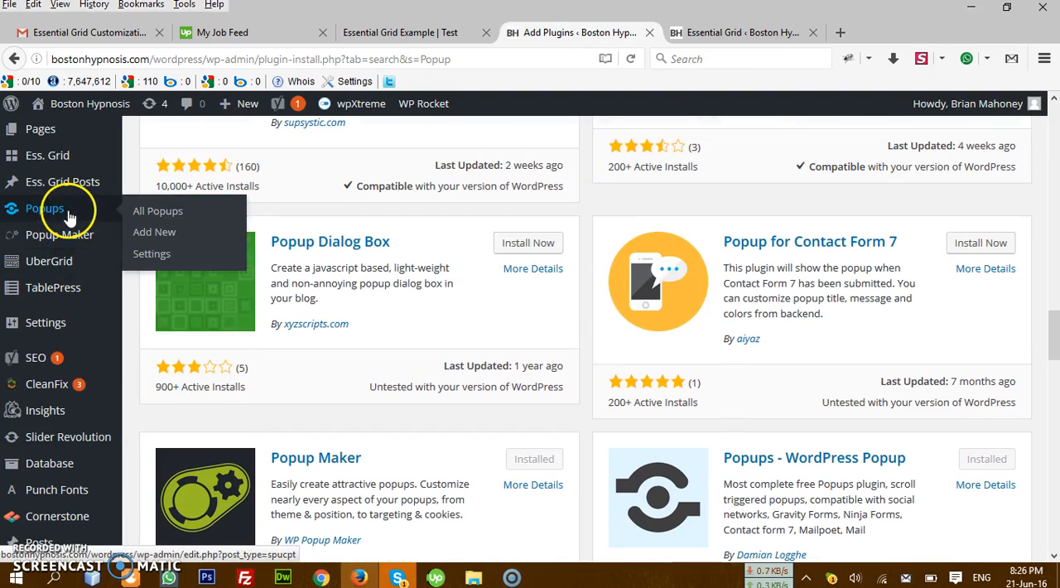
pyautogui.moveTo(97, 240)
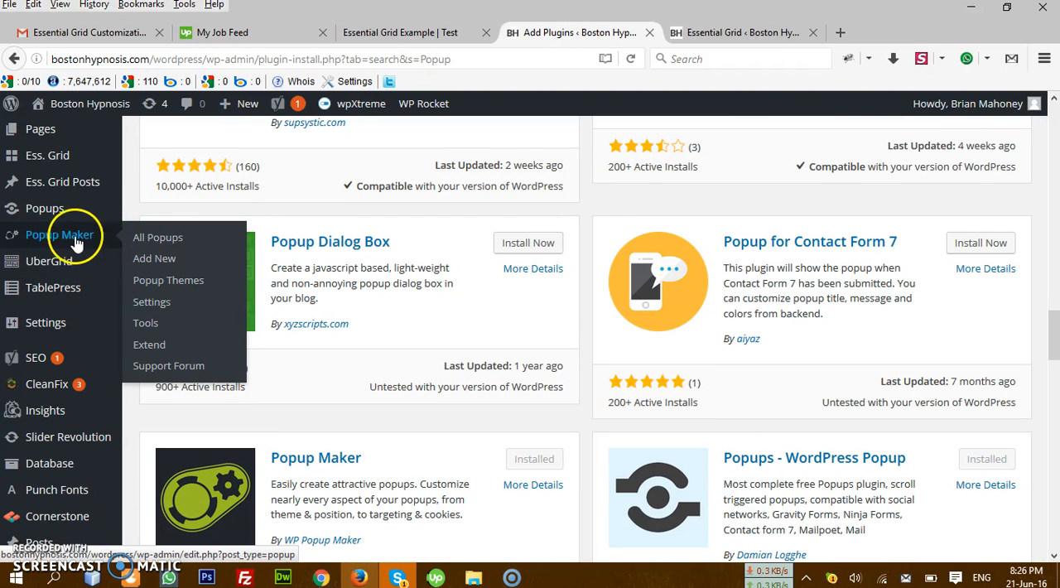
pyautogui.moveTo(73, 211)
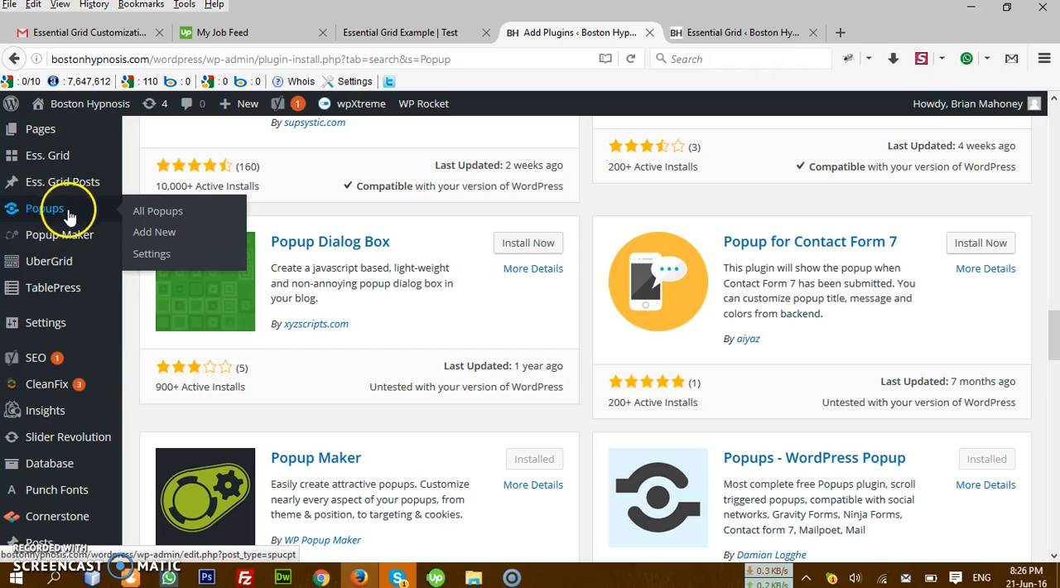
pyautogui.click(174, 215)
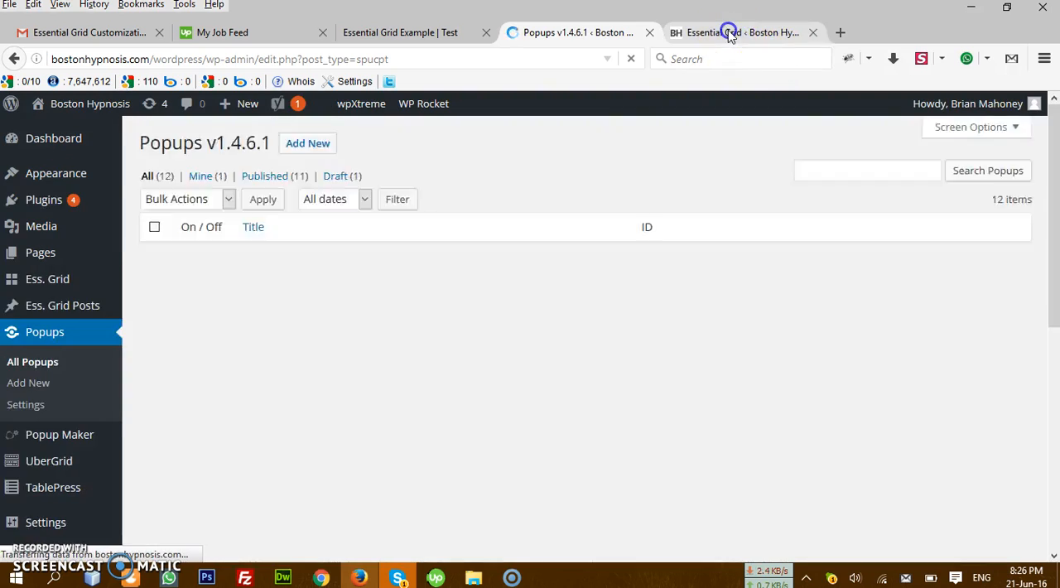
# Step: Review the full list of popups and the grids listed in the Essential Grid overview
pyautogui.click(729, 31)
pyautogui.click(525, 211)
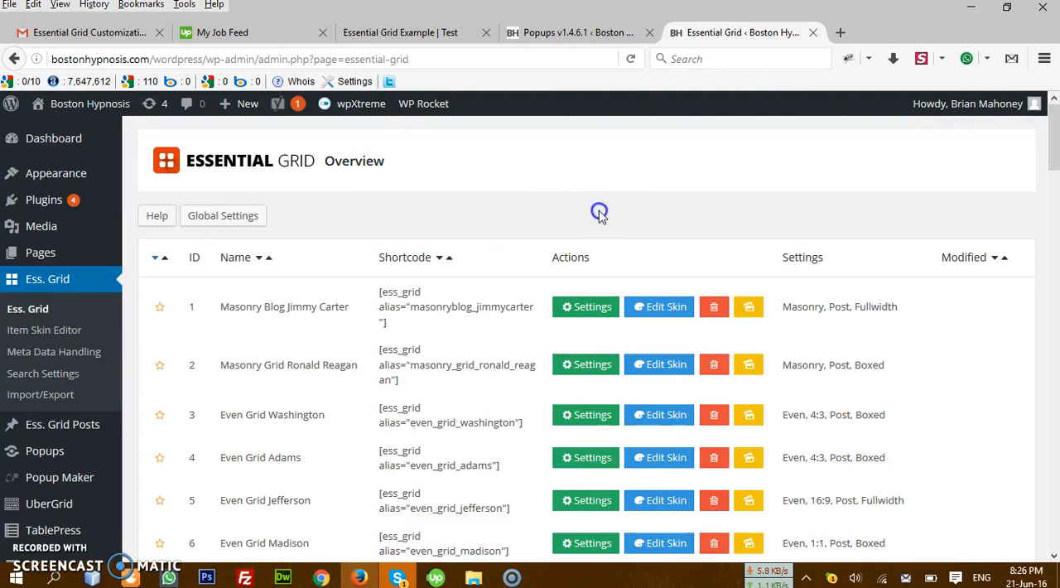
pyautogui.click(598, 34)
pyautogui.scroll(-5, 645, 244)
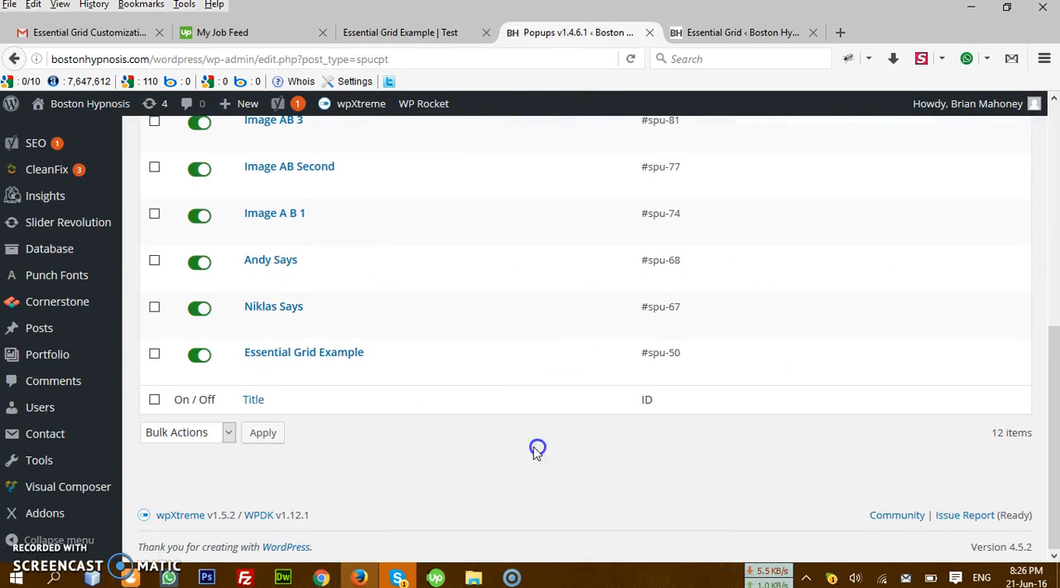
pyautogui.scroll(10, 537, 449)
pyautogui.click(741, 32)
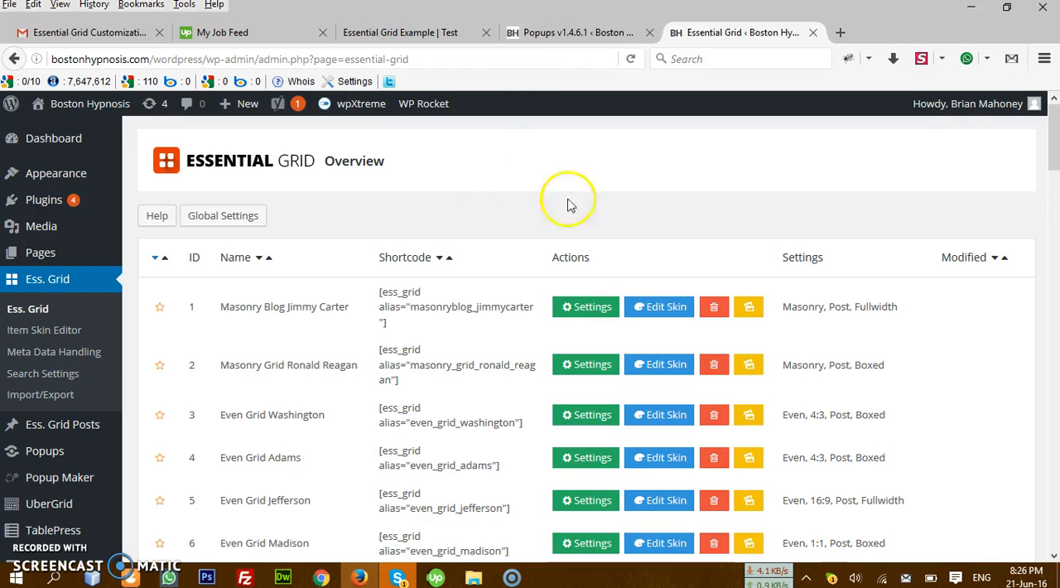
pyautogui.scroll(-6, 331, 252)
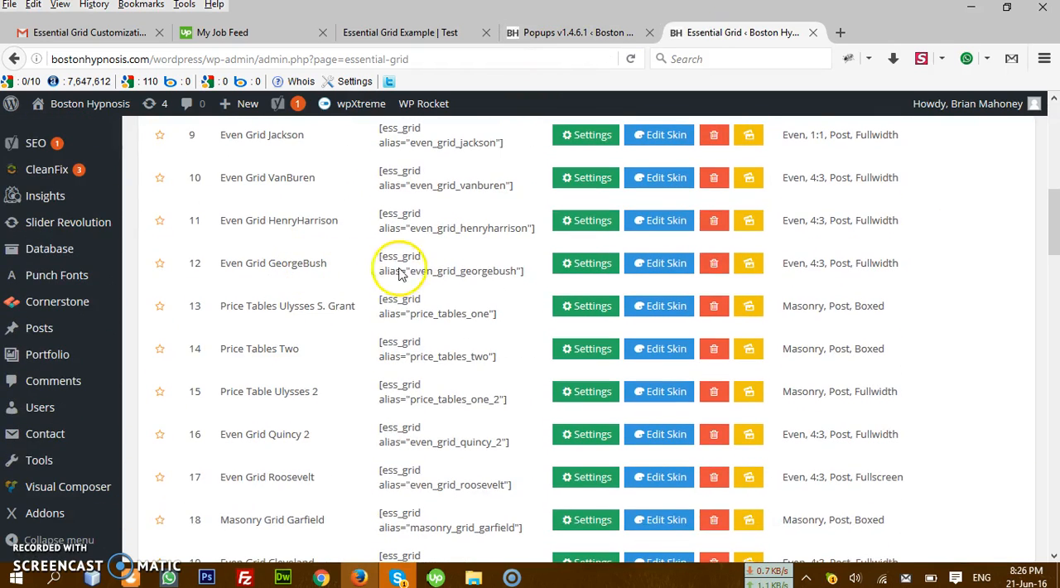
# Step: Return to the Essential Grid Example page and highlight "Click on an image cell and Text/html appears in a lightbox."
pyautogui.click(403, 31)
pyautogui.scroll(5, 497, 231)
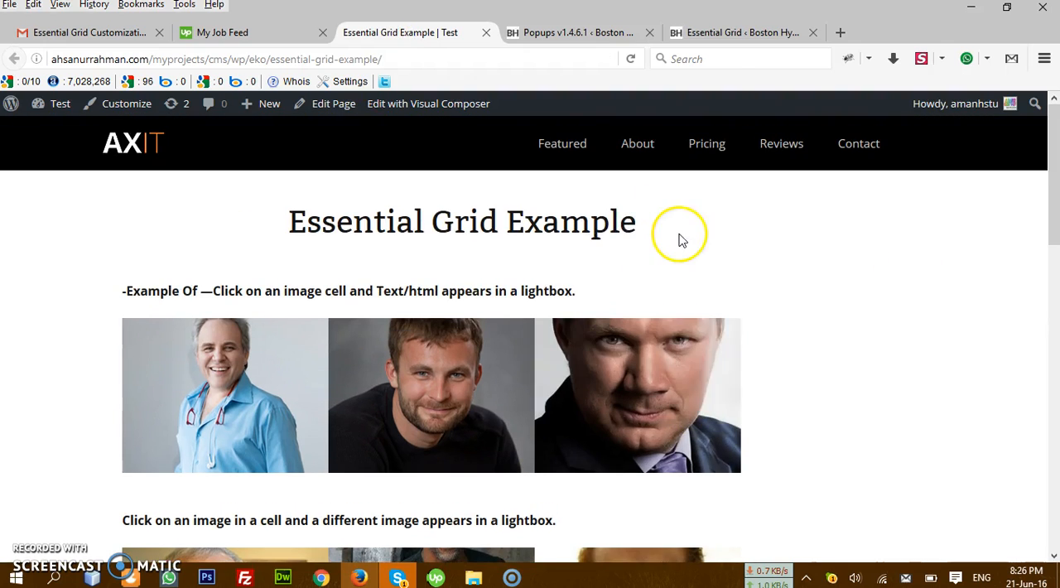
pyautogui.moveTo(590, 292); pyautogui.dragTo(267, 290)
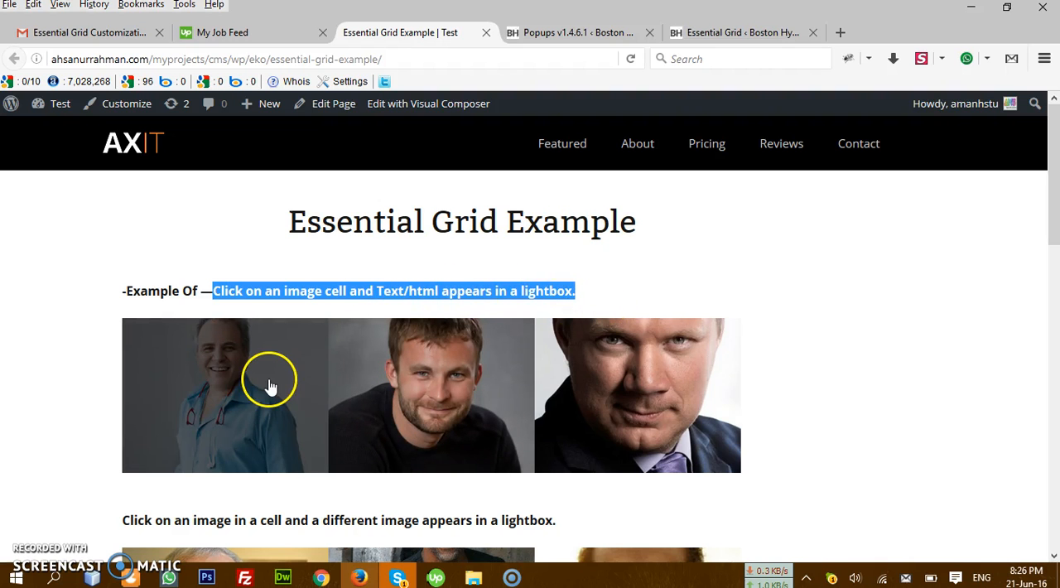
# Step: Open and close the text lightbox of the first image cell, and highlight part of the example heading above it
pyautogui.click(252, 382)
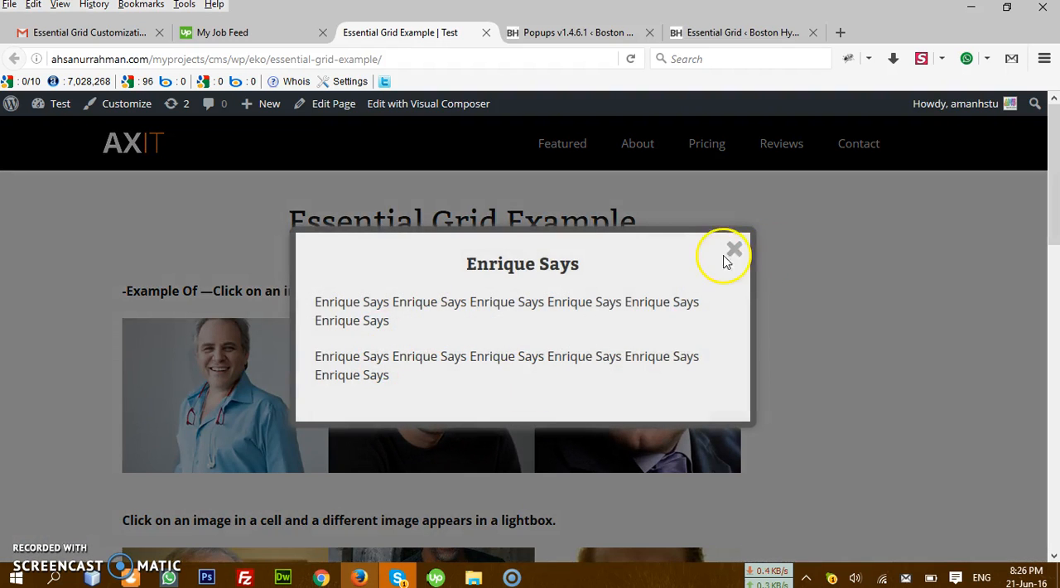
pyautogui.click(734, 249)
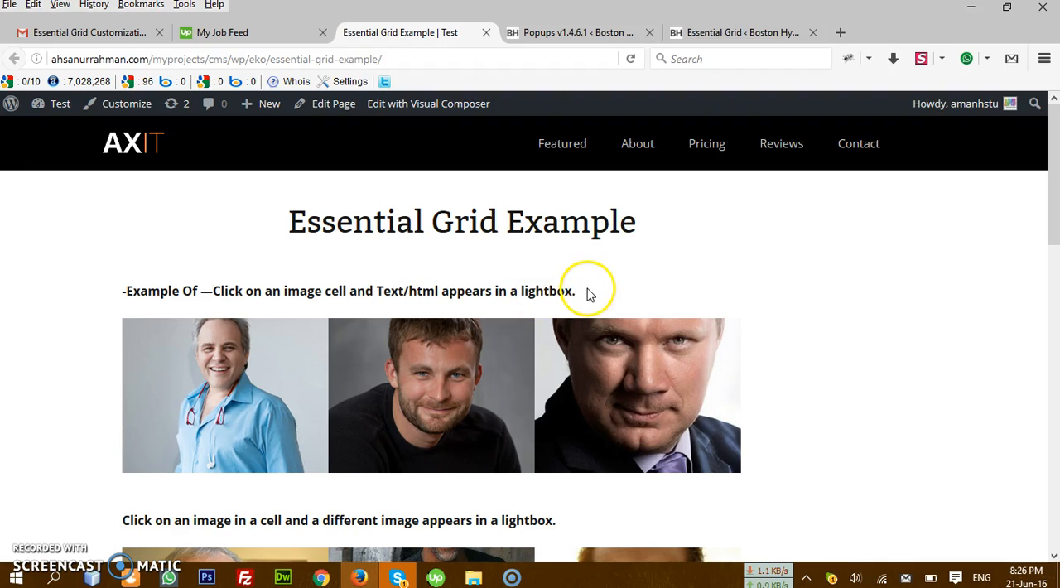
pyautogui.moveTo(588, 294); pyautogui.dragTo(365, 290)
# Step: Return to the Essential Grid overview in the Boston Hypnosis admin and start creating a new grid
pyautogui.click(728, 32)
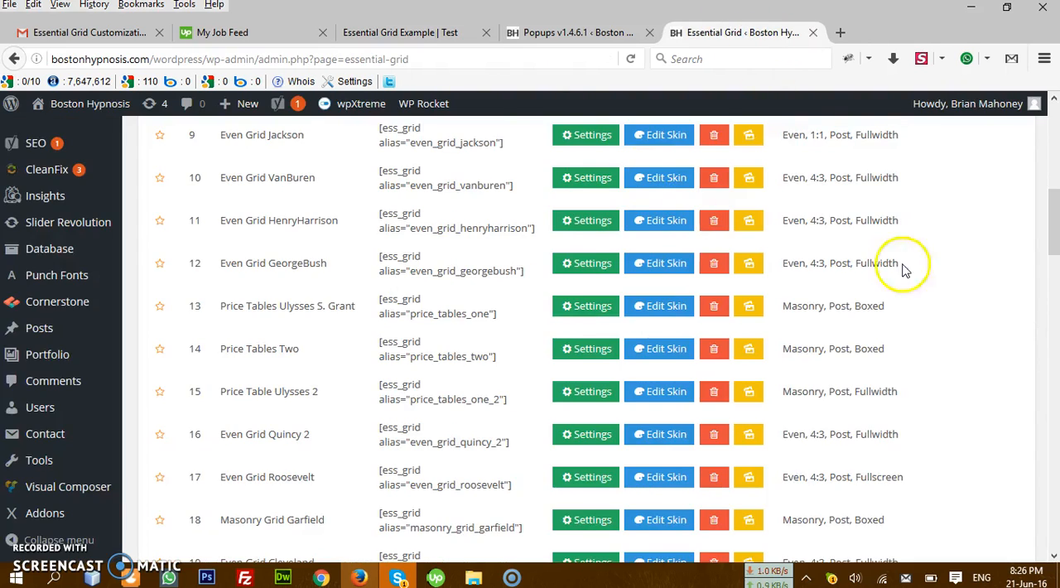
pyautogui.scroll(3, 516, 194)
pyautogui.scroll(-15, 811, 295)
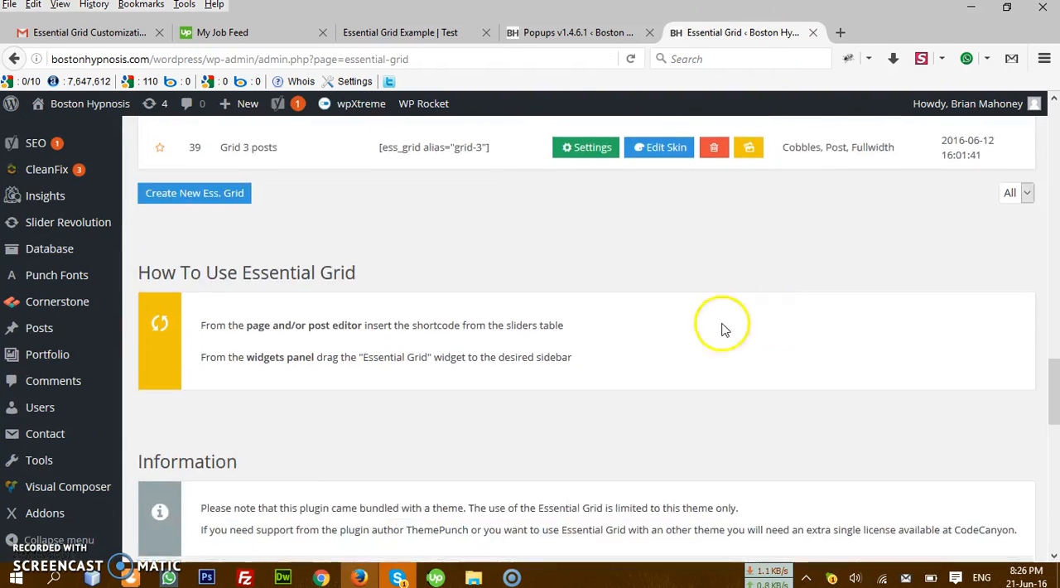
pyautogui.scroll(-4, 663, 331)
pyautogui.scroll(5, 273, 272)
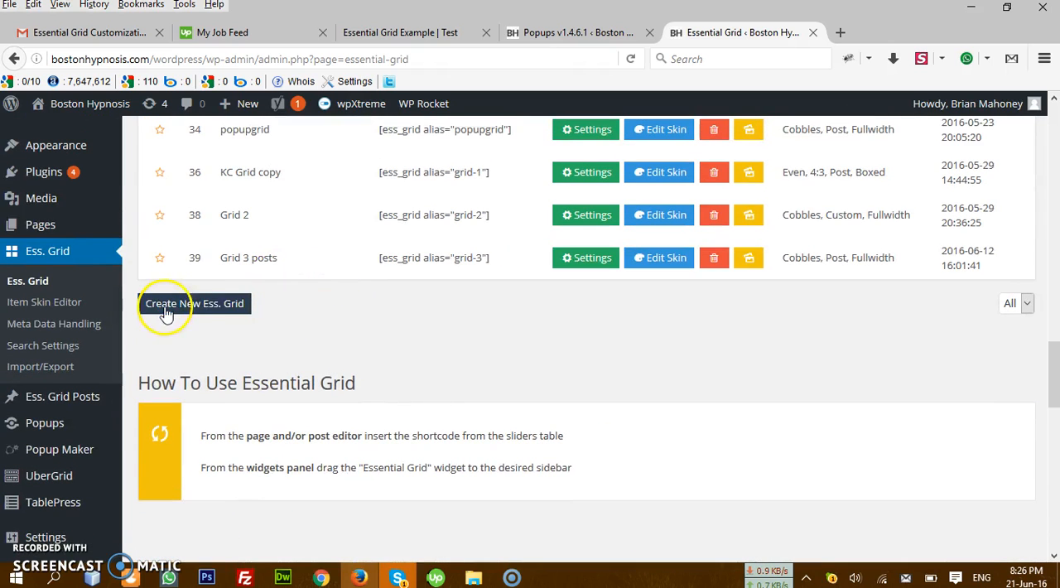
pyautogui.click(199, 309)
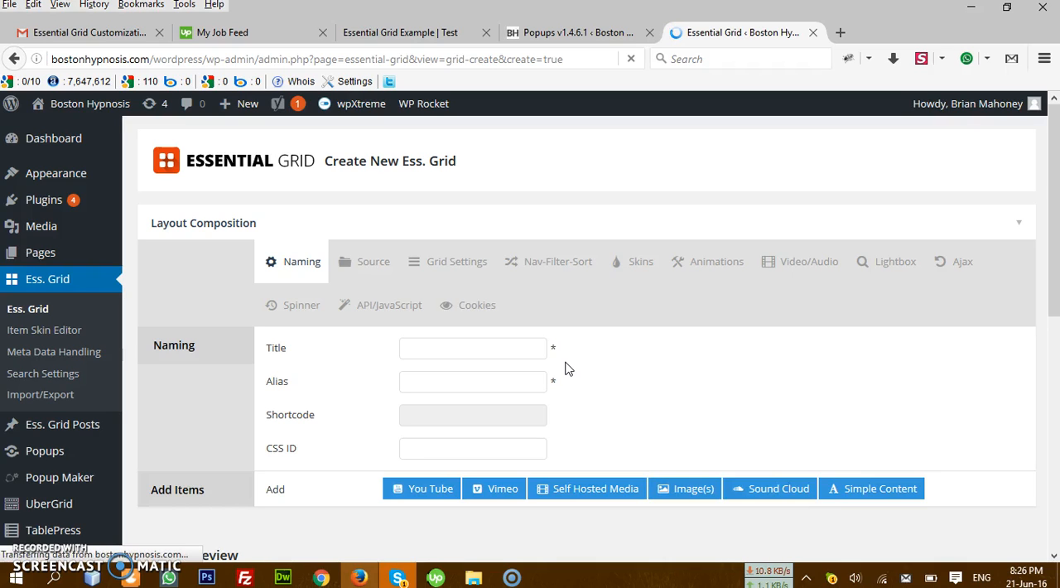
# Step: Name the new grid "Click Image text appear" and set its alias to "click-image-text-appear"
pyautogui.click(480, 348)
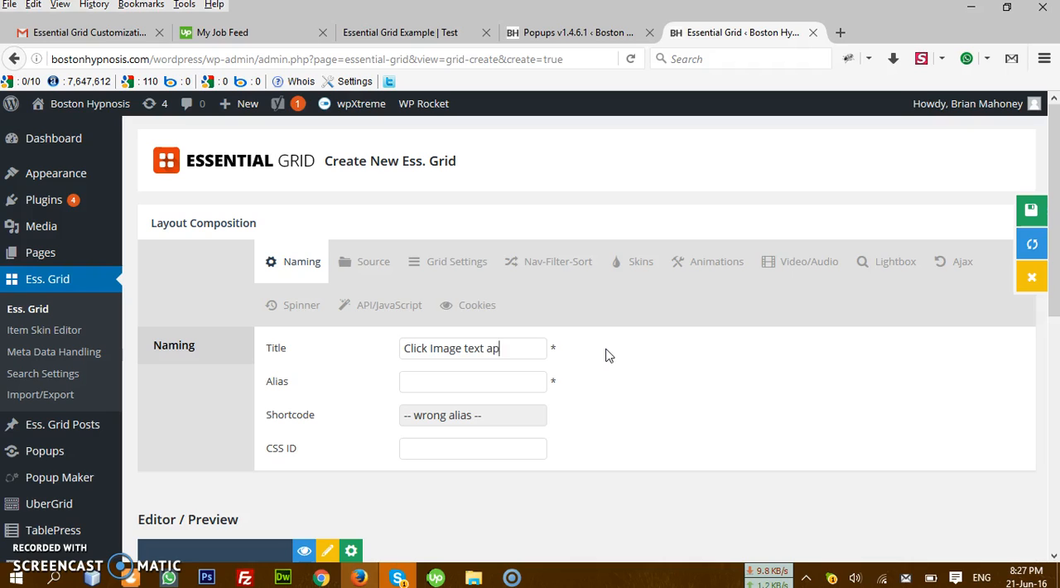
pyautogui.click(447, 378)
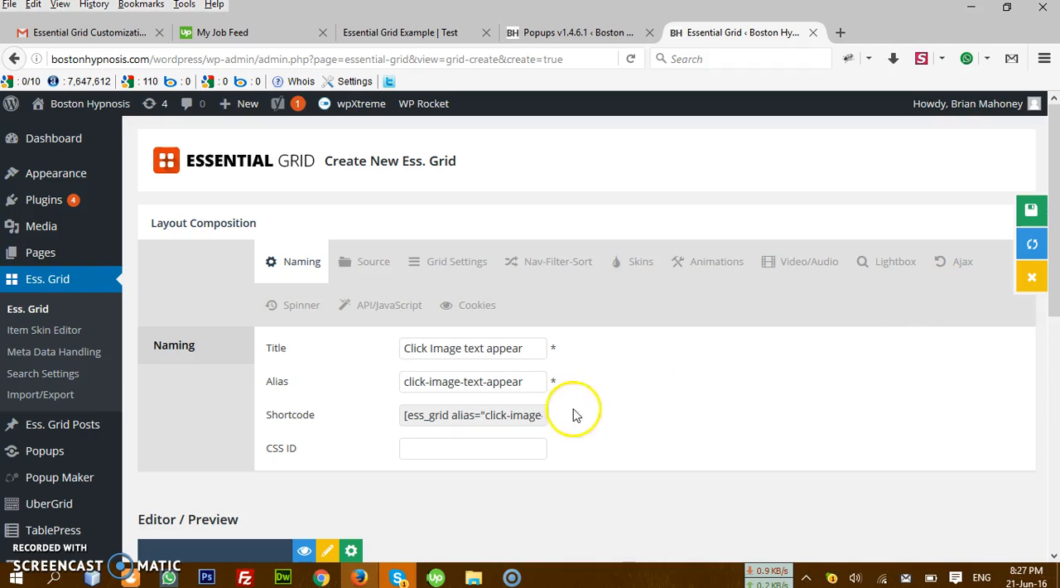
pyautogui.scroll(-2, 551, 445)
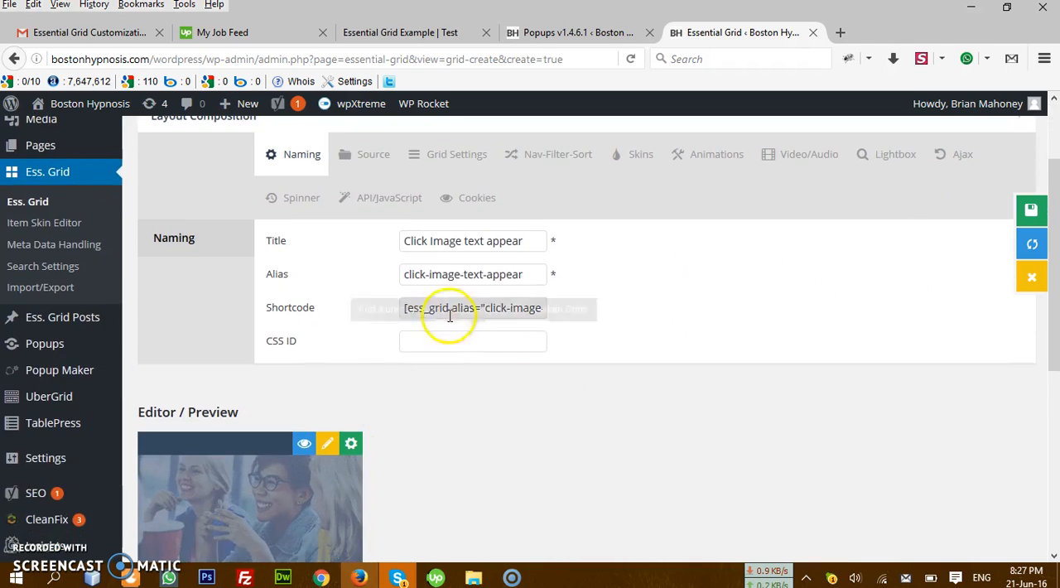
pyautogui.scroll(-1, 496, 373)
pyautogui.scroll(3, 530, 380)
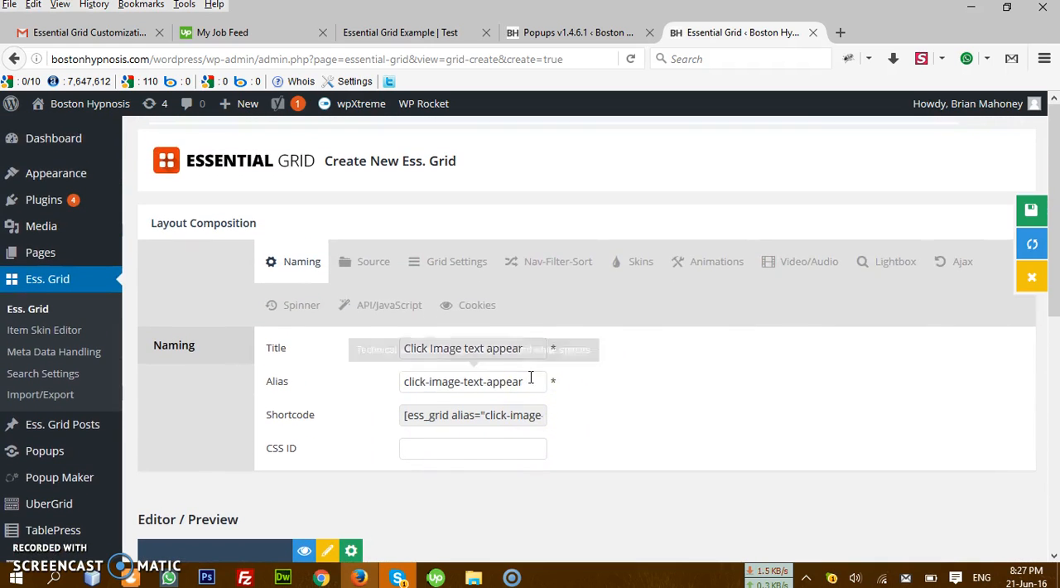
# Step: Set the grid's source to be based on "Custom Grid (Editor Below)"
pyautogui.click(367, 280)
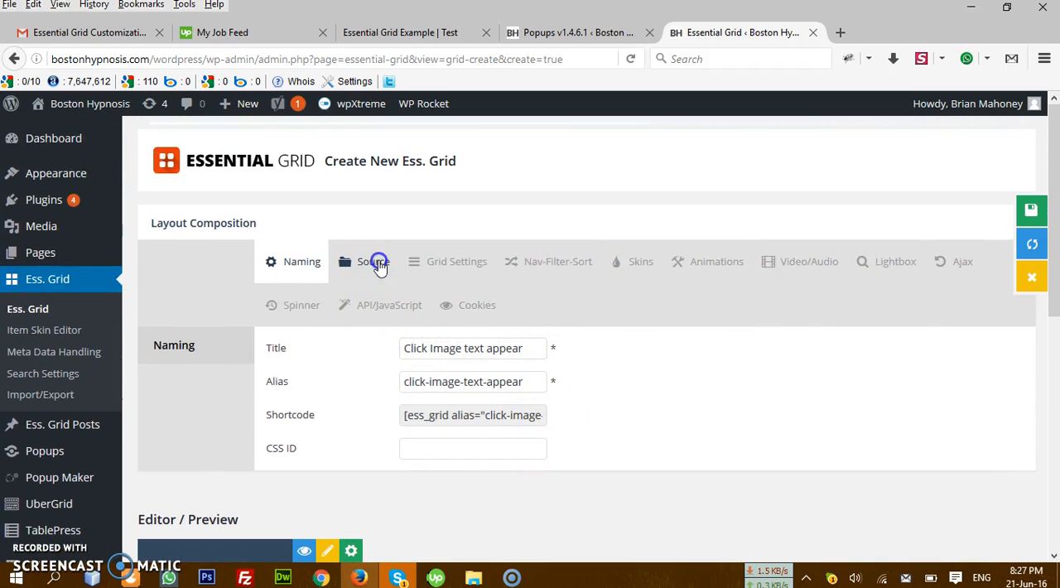
pyautogui.scroll(-2, 533, 304)
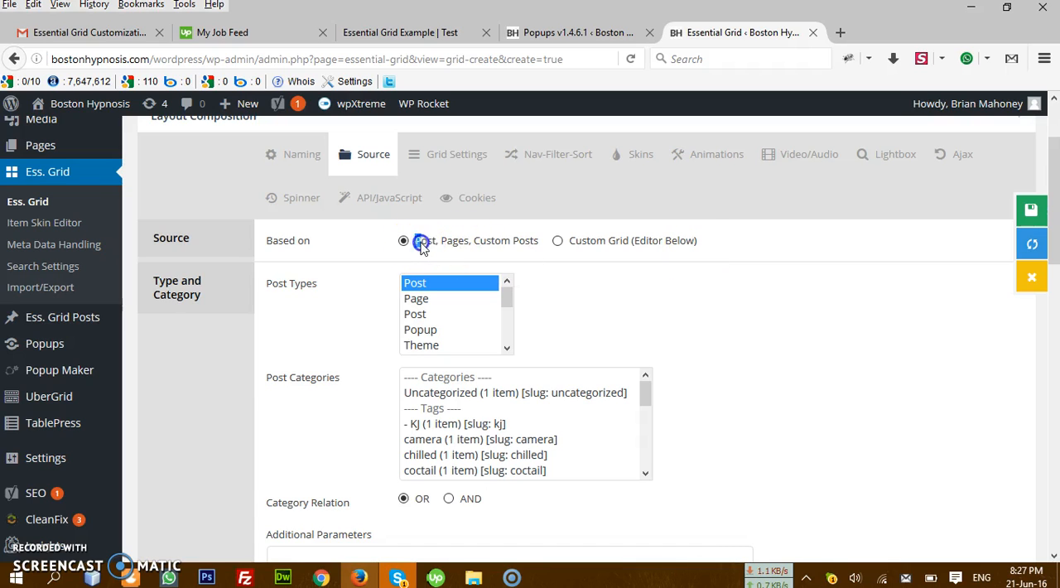
pyautogui.click(545, 256)
pyautogui.moveTo(569, 241); pyautogui.dragTo(671, 246)
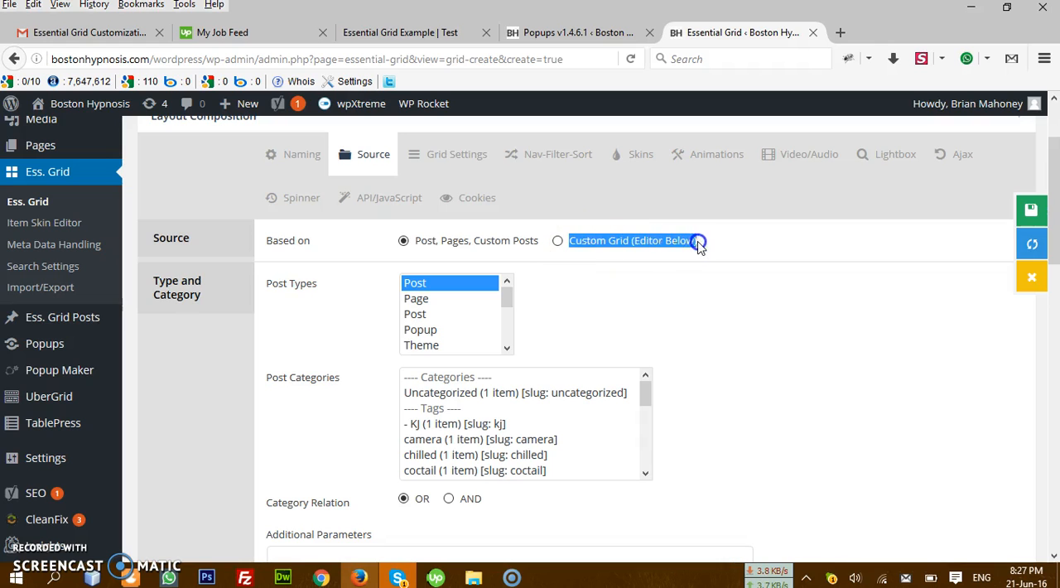
pyautogui.click(752, 250)
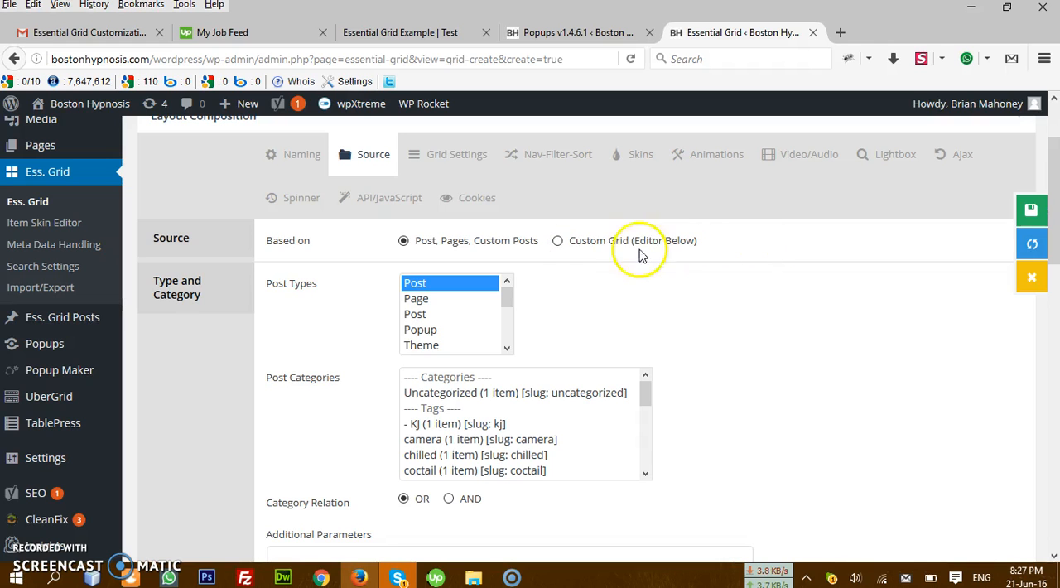
pyautogui.click(559, 243)
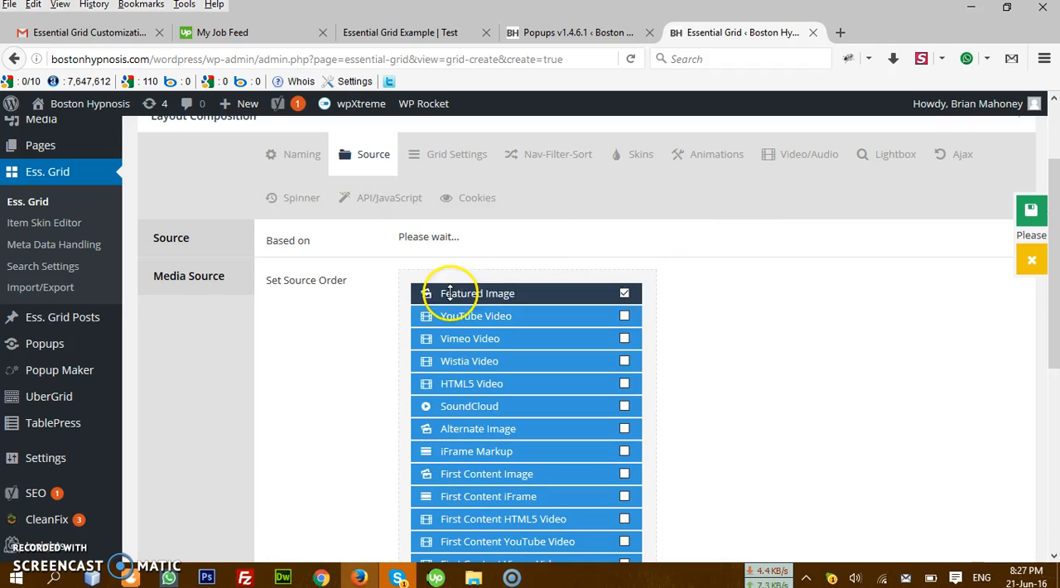
# Step: Review the media source order options and highlight the Editor / Preview heading of the custom grid
pyautogui.moveTo(348, 281); pyautogui.dragTo(265, 282)
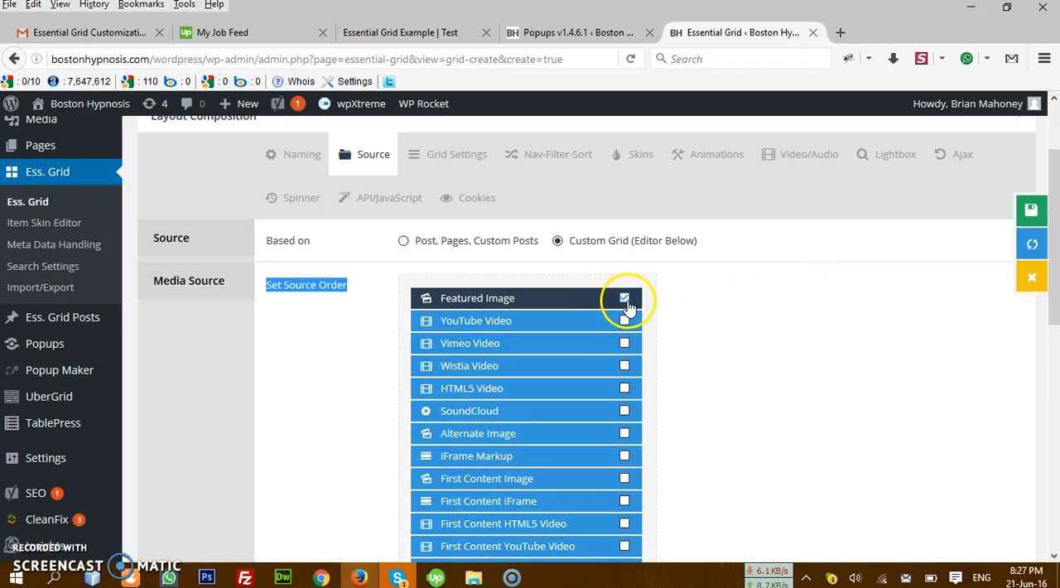
pyautogui.scroll(-3, 630, 307)
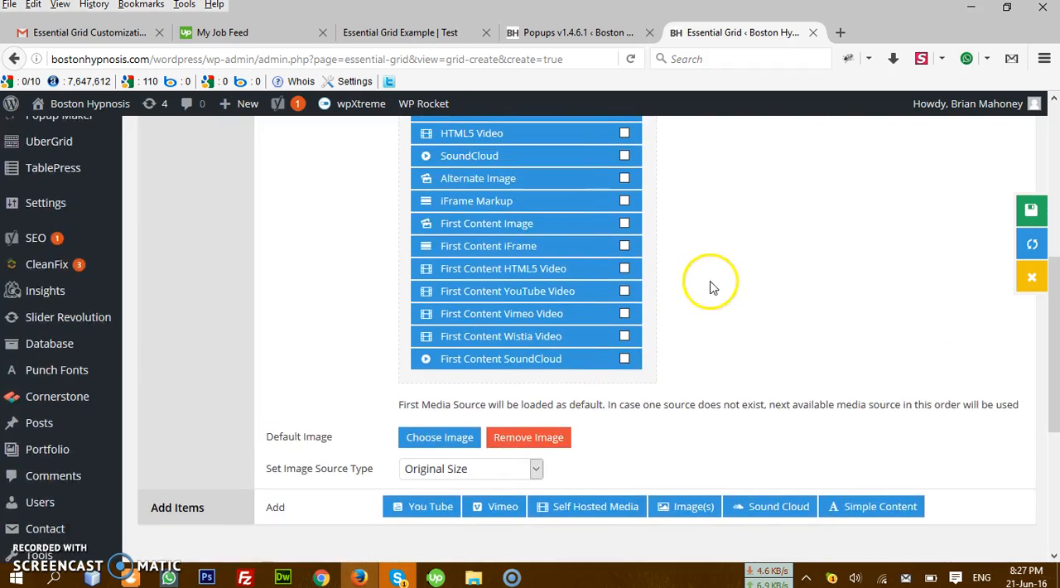
pyautogui.scroll(-3, 716, 296)
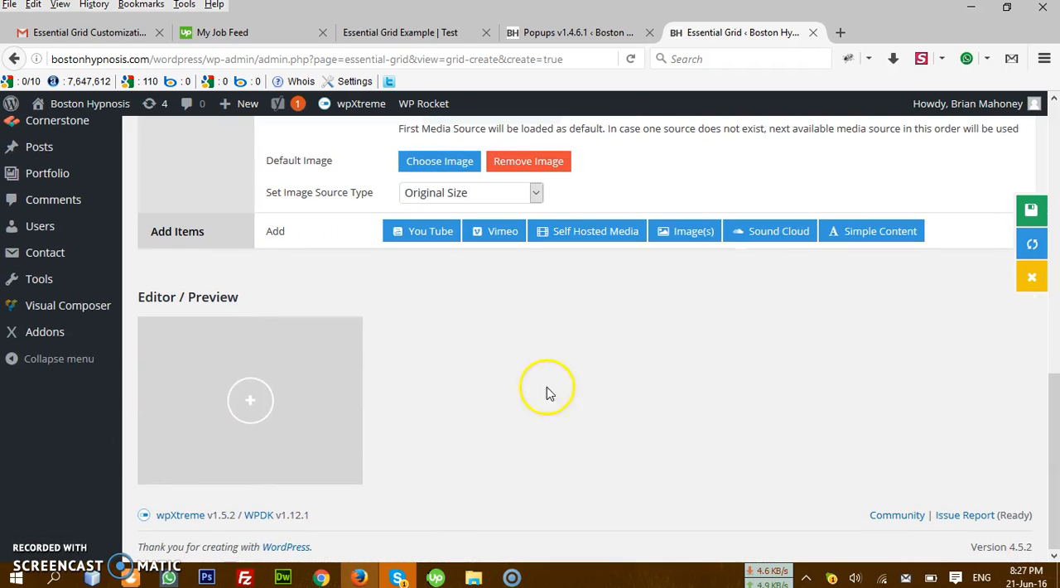
pyautogui.moveTo(272, 291); pyautogui.dragTo(150, 298)
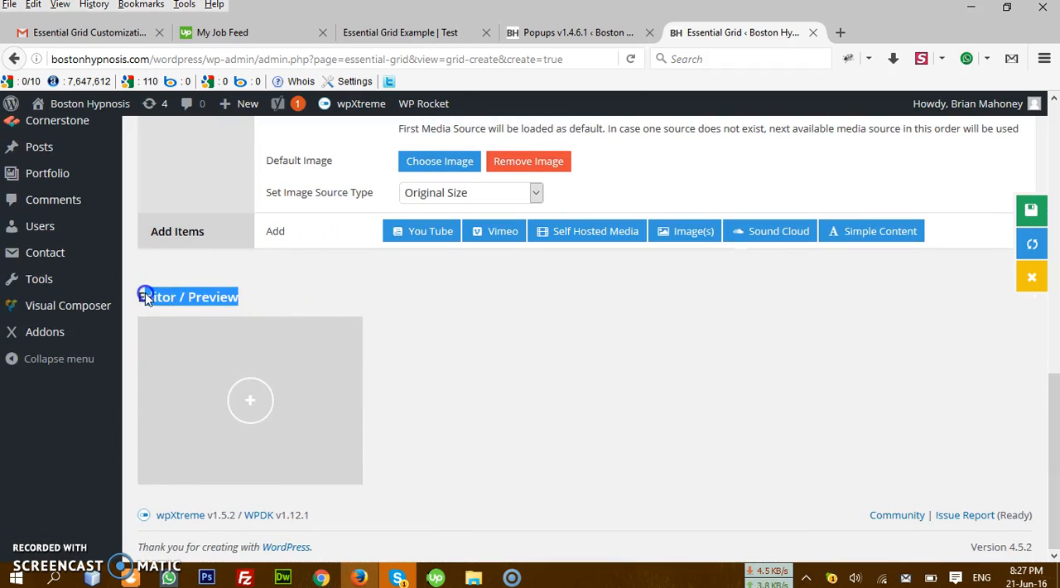
pyautogui.click(420, 294)
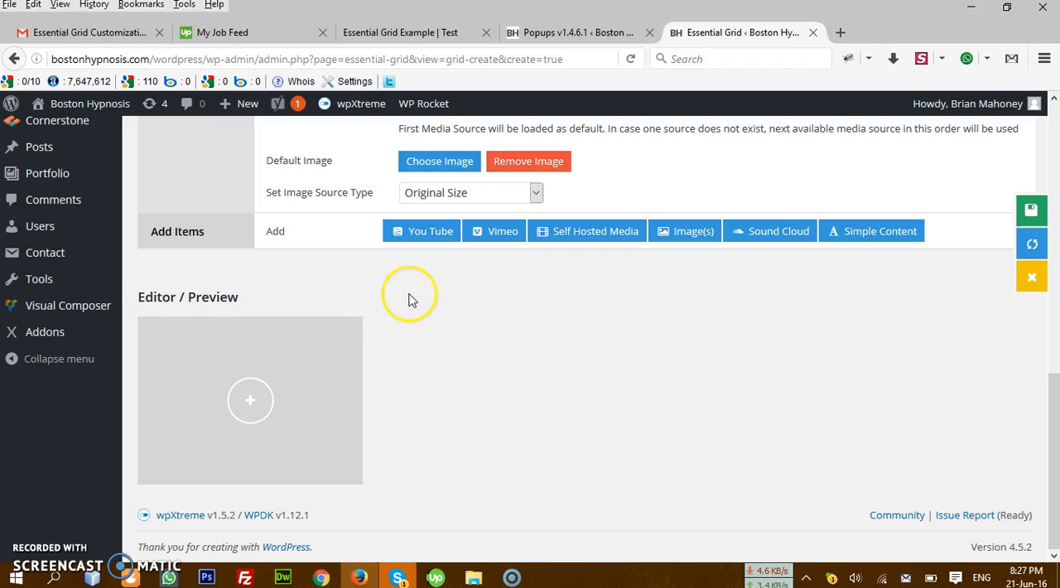
pyautogui.tripleClick(339, 287)
# Step: Start a new grid element of the image type, choosing a single image rather than bulk images
pyautogui.moveTo(279, 391)
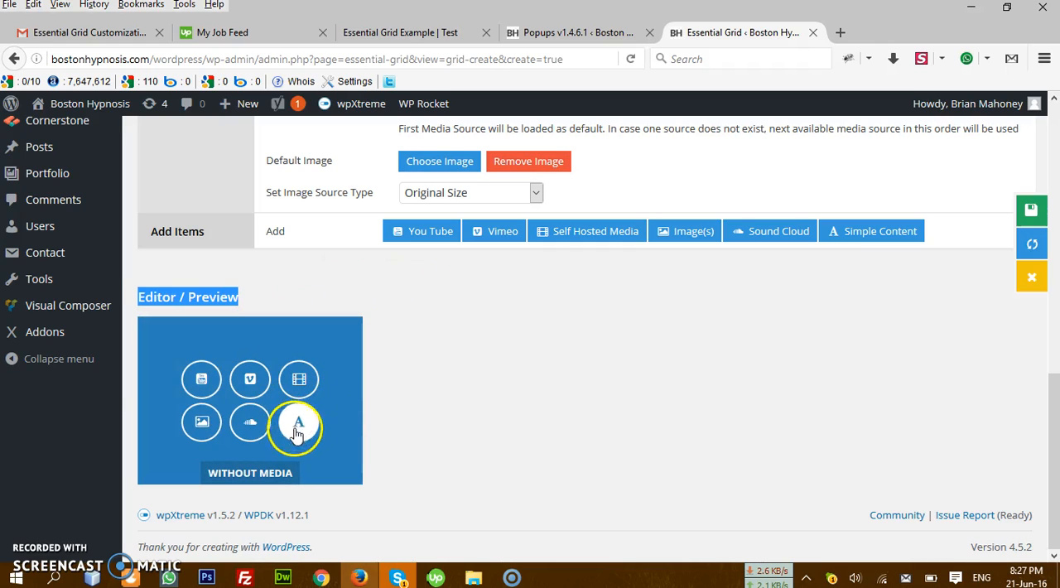
pyautogui.click(201, 424)
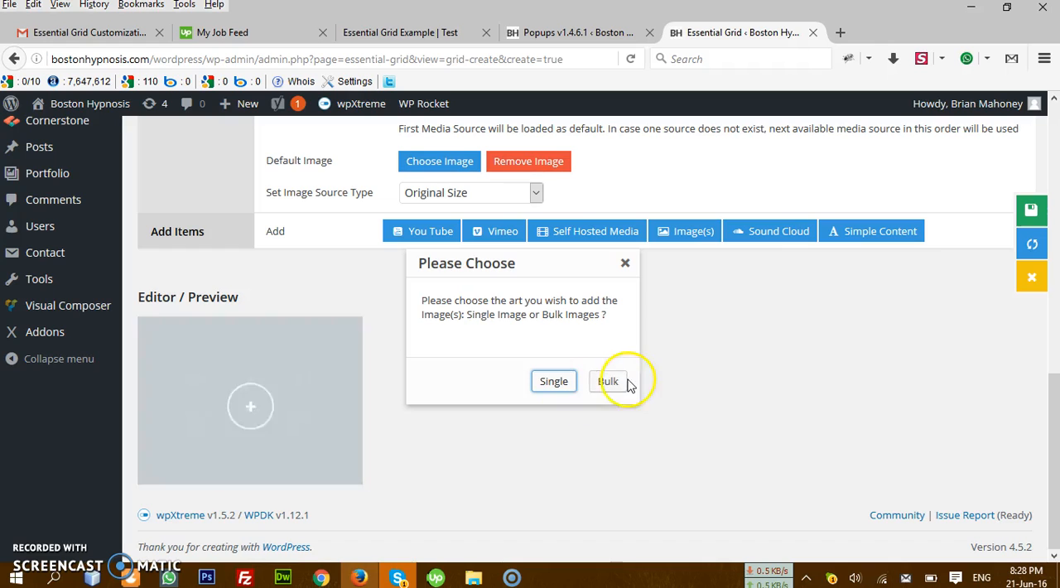
pyautogui.click(549, 382)
# Step: Choose demoimage2.jpg from the media library as the new element's image
pyautogui.click(527, 173)
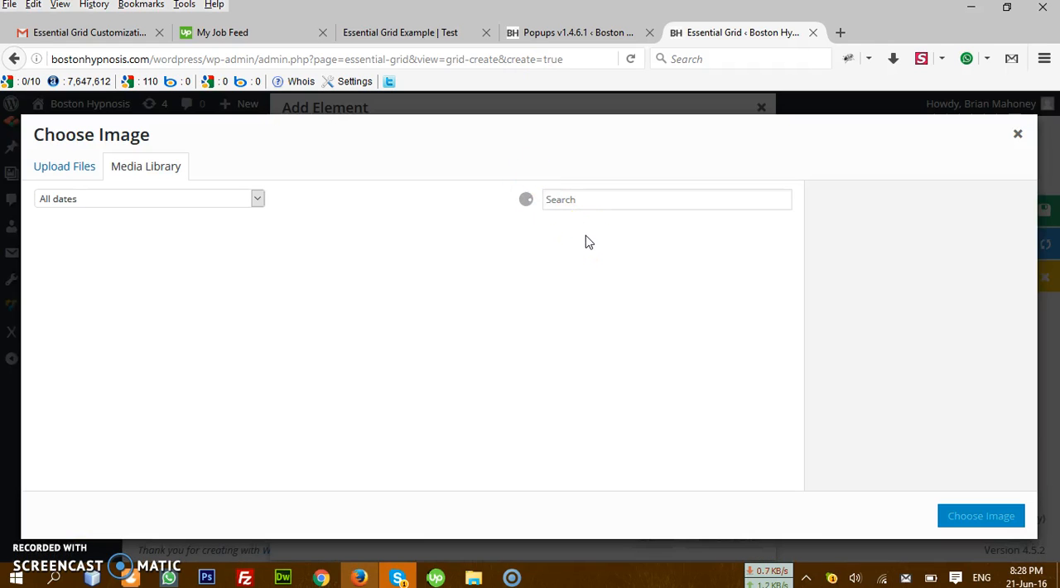
pyautogui.click(1017, 137)
pyautogui.click(494, 173)
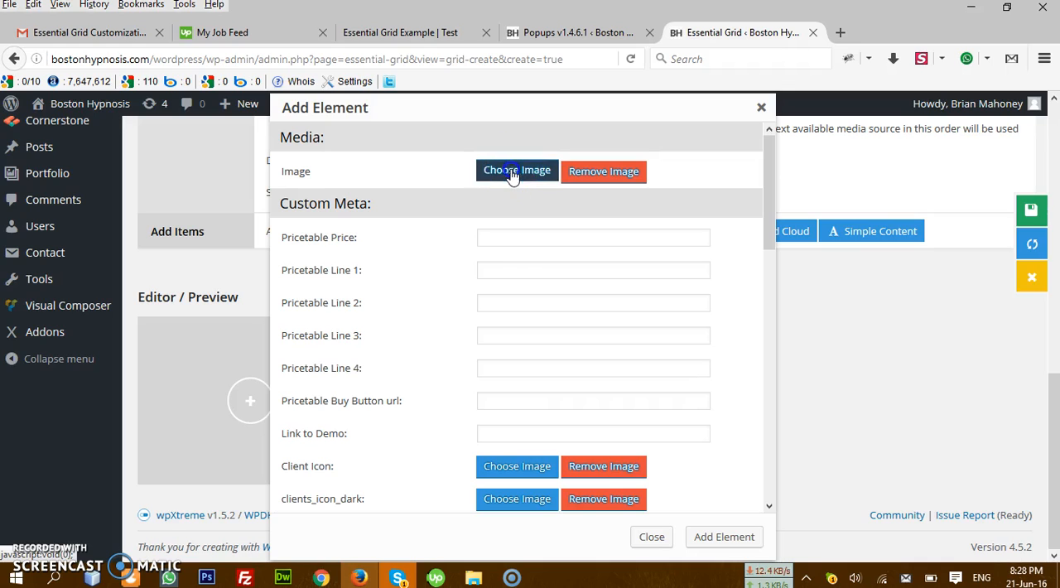
pyautogui.click(513, 175)
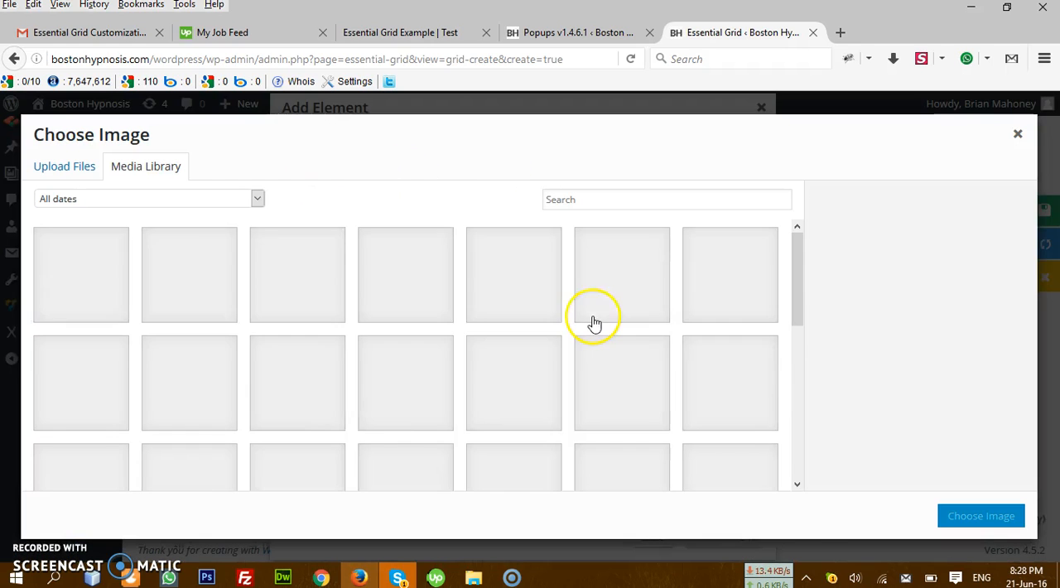
pyautogui.scroll(-5, 591, 303)
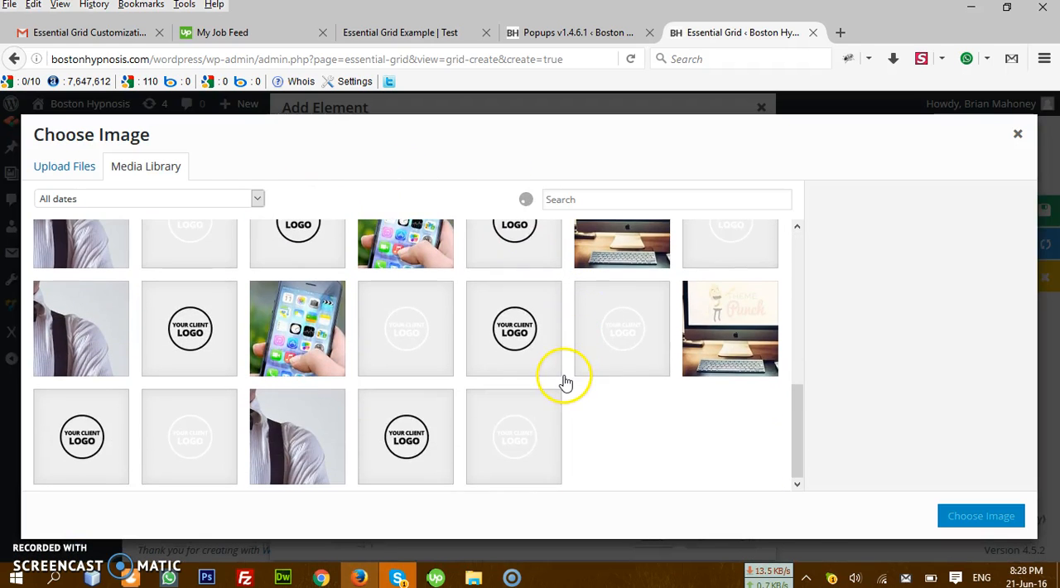
pyautogui.click(311, 338)
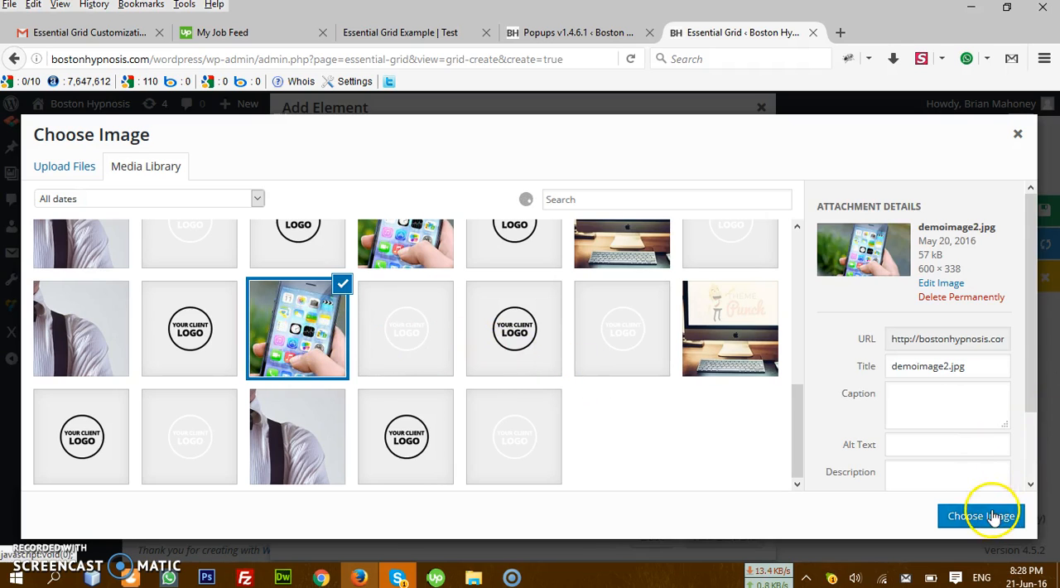
pyautogui.click(986, 513)
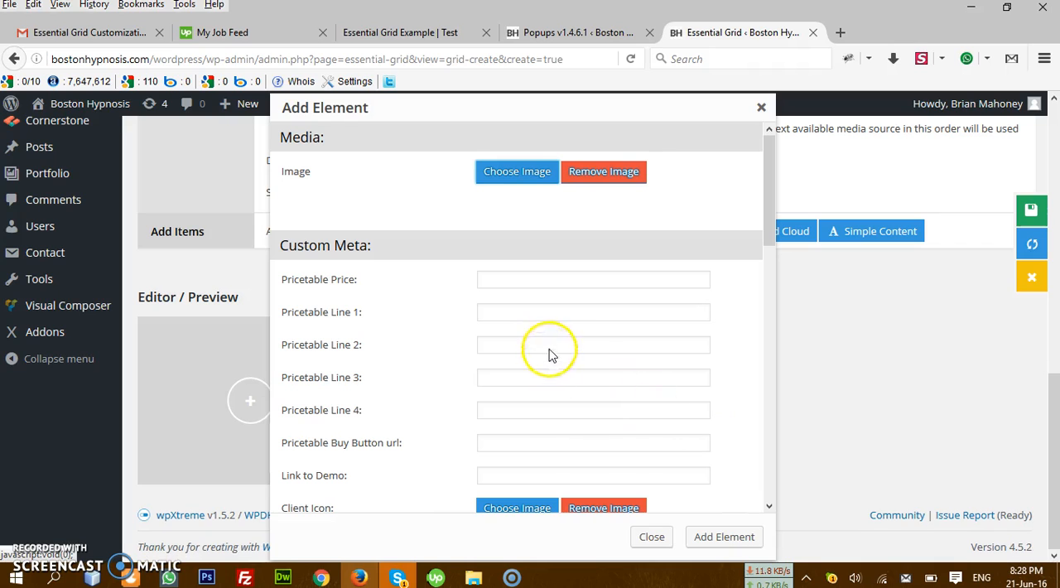
# Step: Examine the new element's Custom Meta and Post fields, highlighting the post title
pyautogui.scroll(-4, 571, 319)
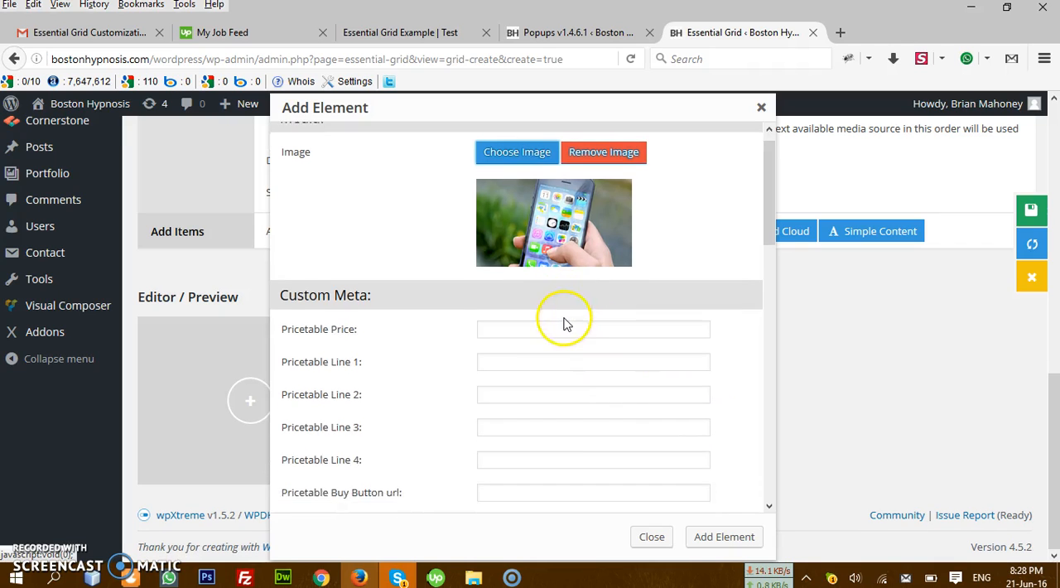
pyautogui.moveTo(379, 344); pyautogui.dragTo(375, 193)
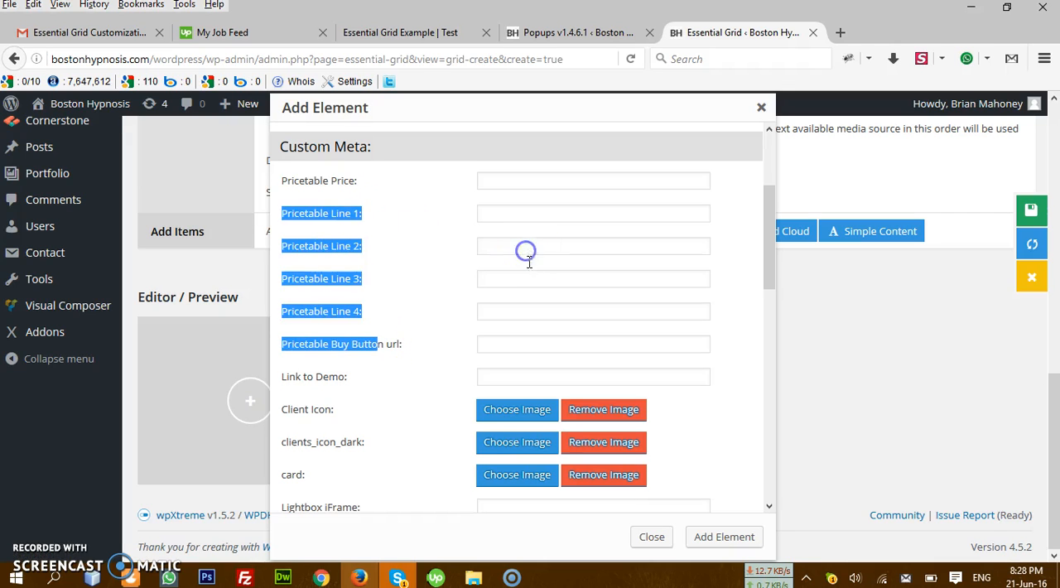
pyautogui.scroll(-6, 466, 274)
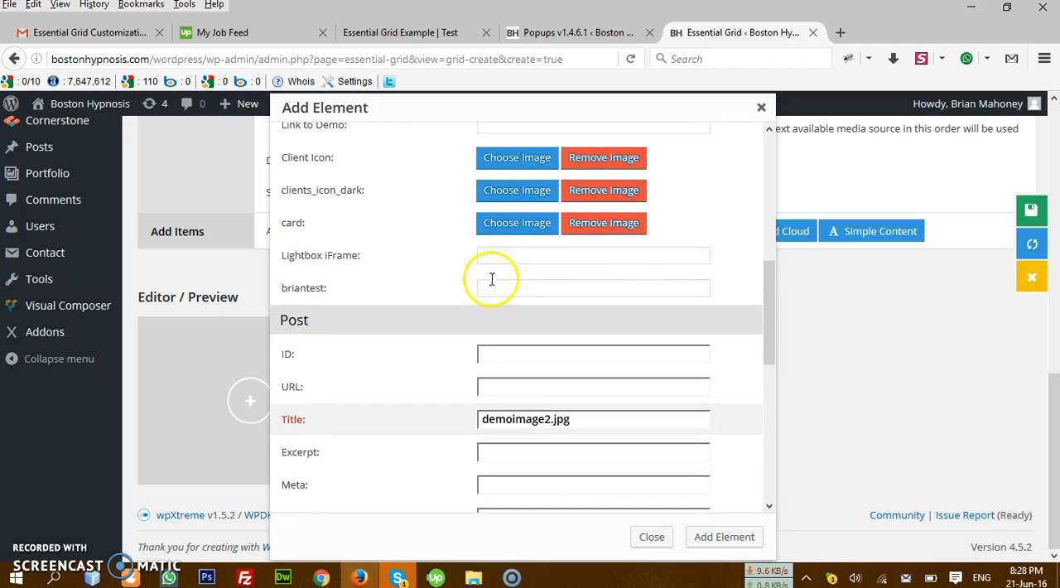
pyautogui.scroll(-1, 338, 329)
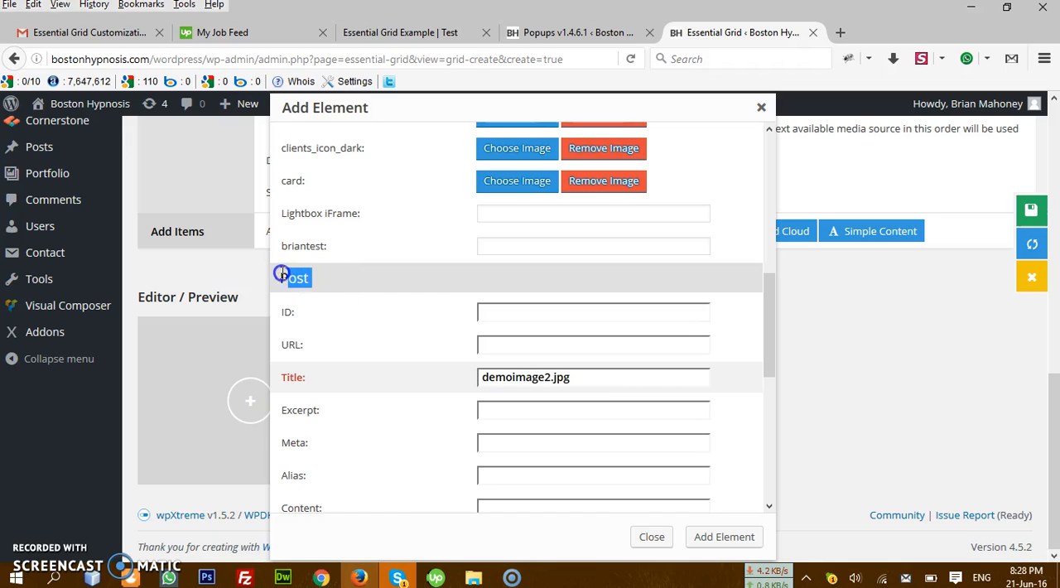
pyautogui.click(561, 344)
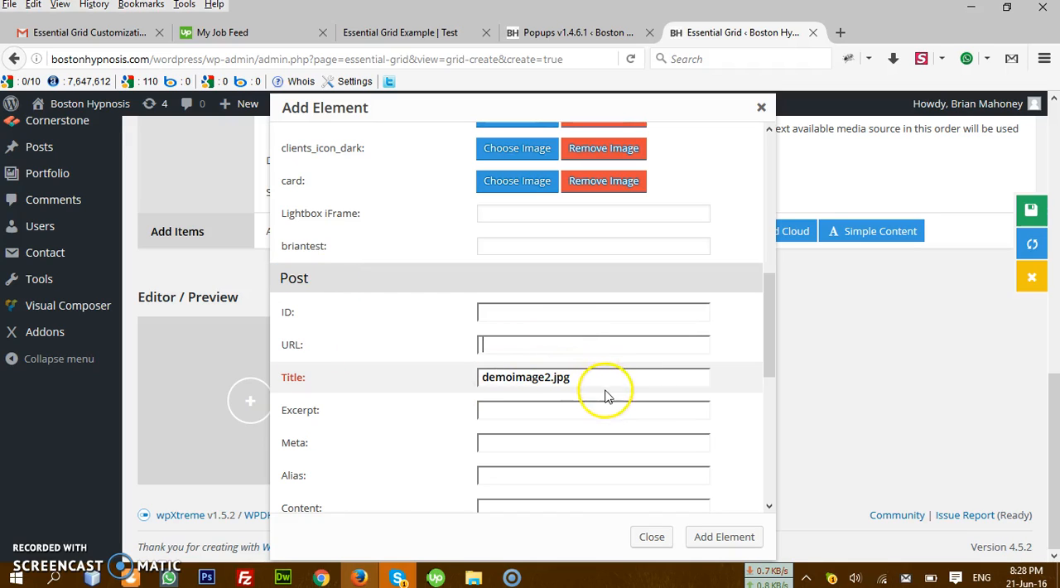
pyautogui.moveTo(627, 378); pyautogui.dragTo(459, 374)
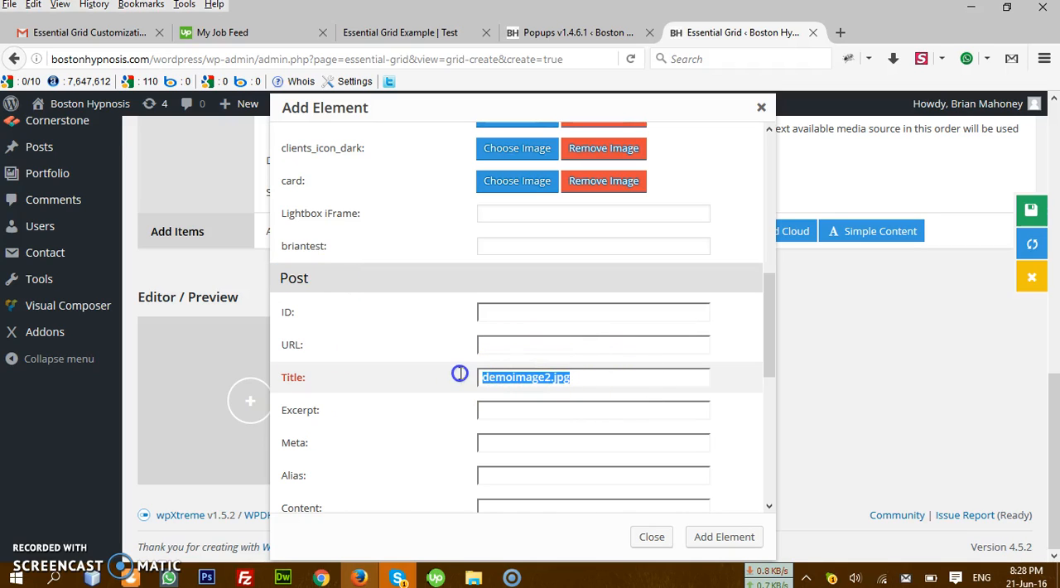
pyautogui.scroll(-2, 573, 352)
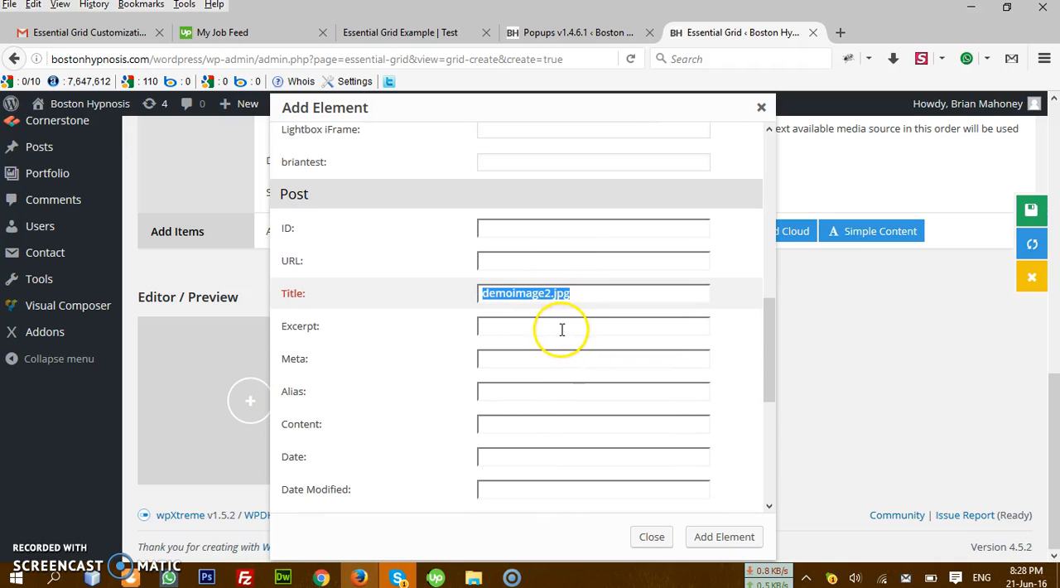
# Step: Clear the new element's post title in the Add Element dialog
pyautogui.press('BackSpace')
pyautogui.click(526, 429)
pyautogui.scroll(-6, 582, 410)
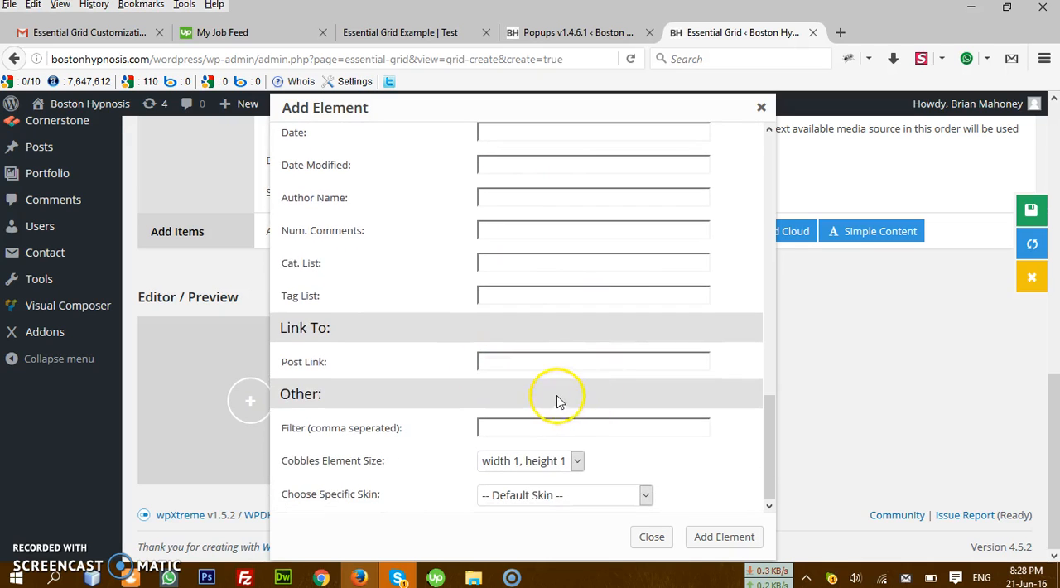
# Step: Examine the new element's remaining fields, highlighting the Link To heading and the Post Link field
pyautogui.scroll(10, 557, 402)
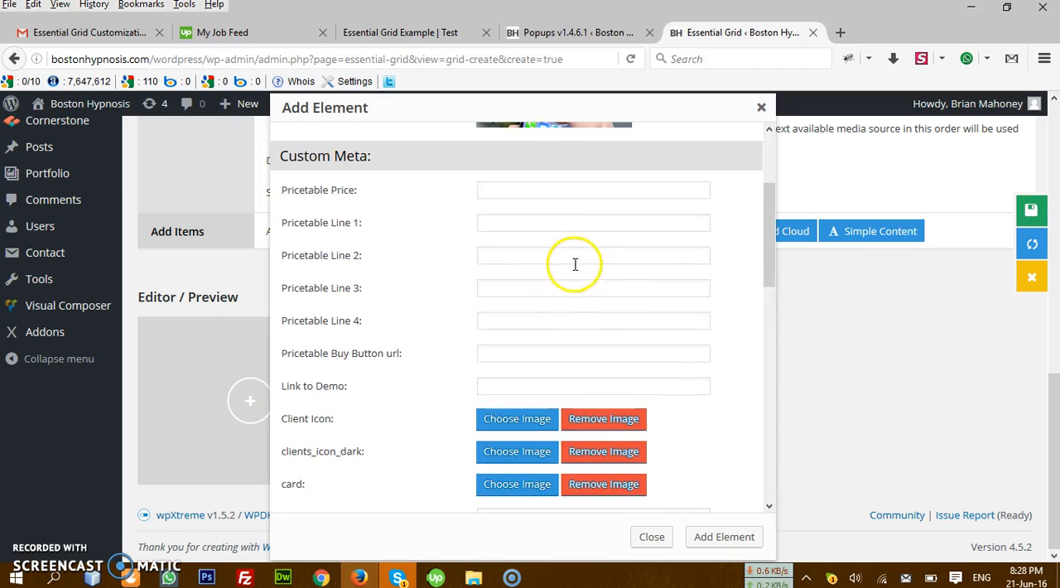
pyautogui.scroll(-5, 575, 327)
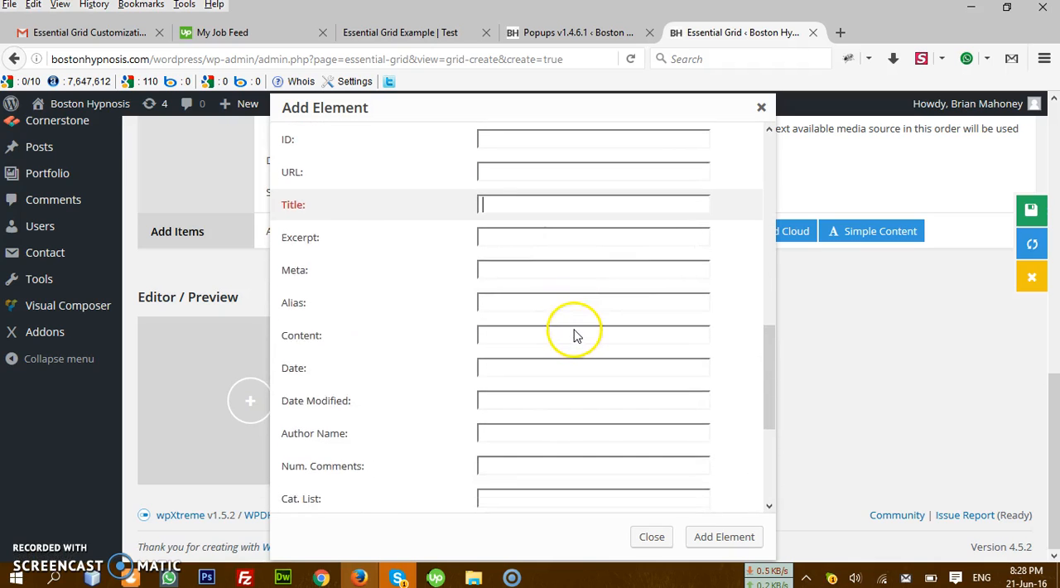
pyautogui.scroll(-4, 577, 335)
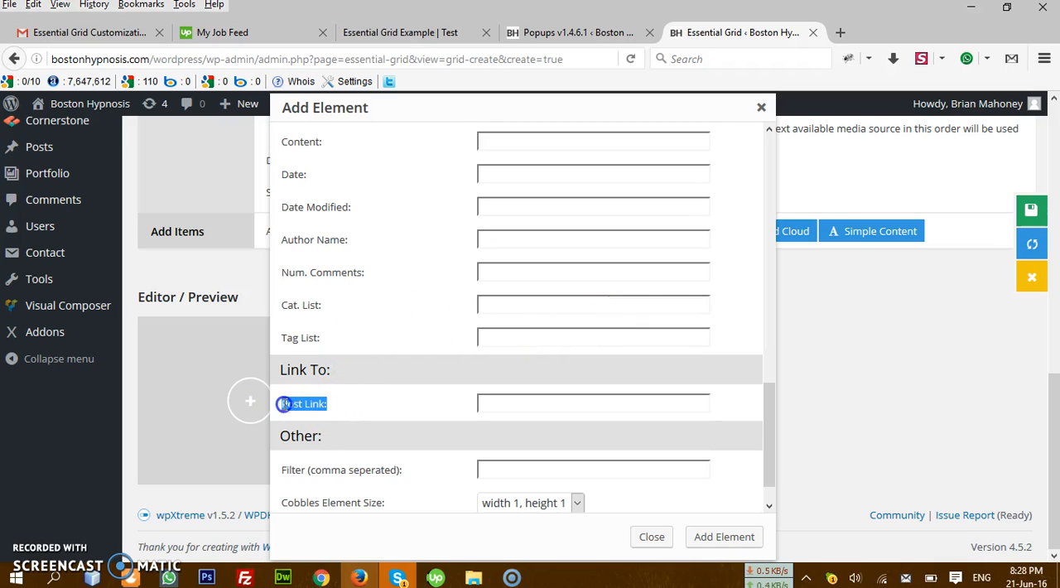
pyautogui.moveTo(331, 371); pyautogui.dragTo(292, 366)
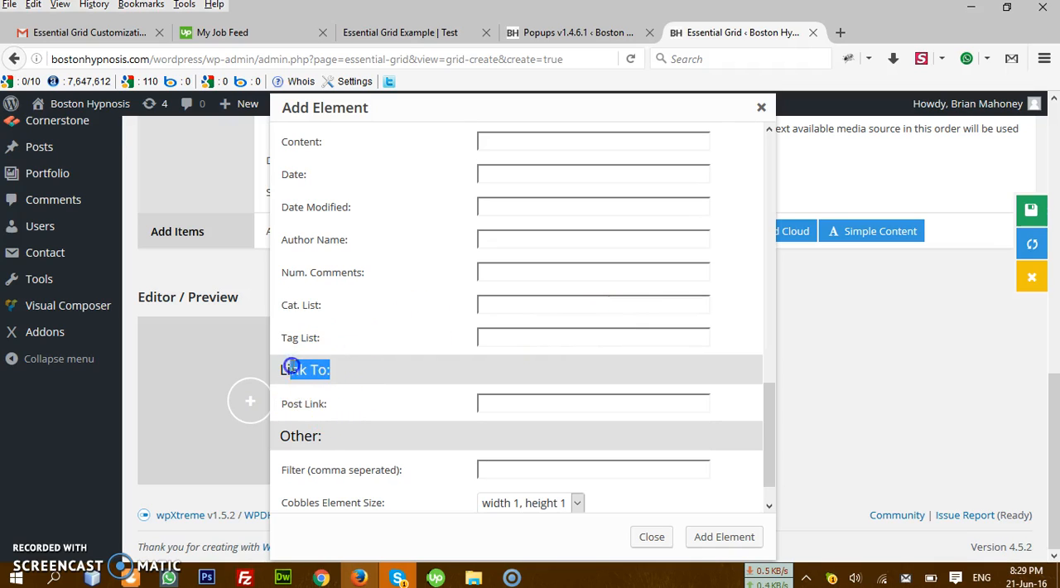
pyautogui.click(347, 417)
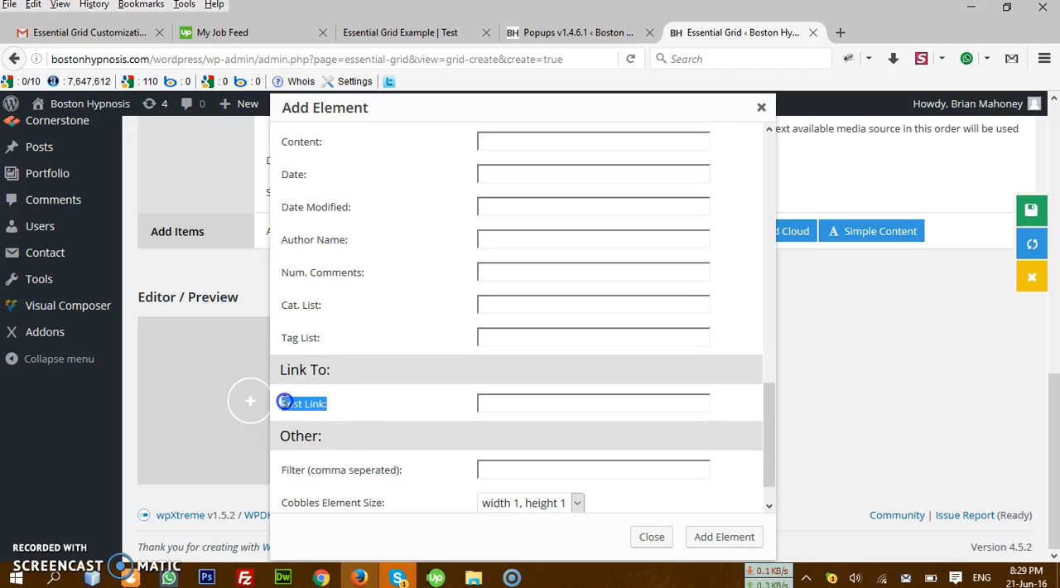
pyautogui.click(539, 404)
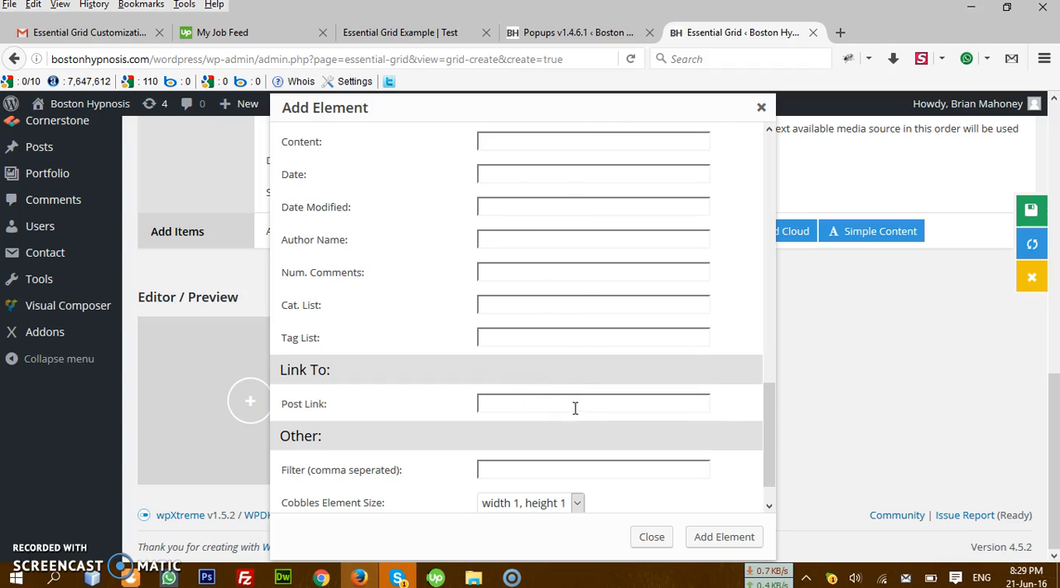
# Step: Review the list of existing popups in the Popups plugin, highlighting the plugin heading and the Essential Grid Example entry
pyautogui.click(572, 33)
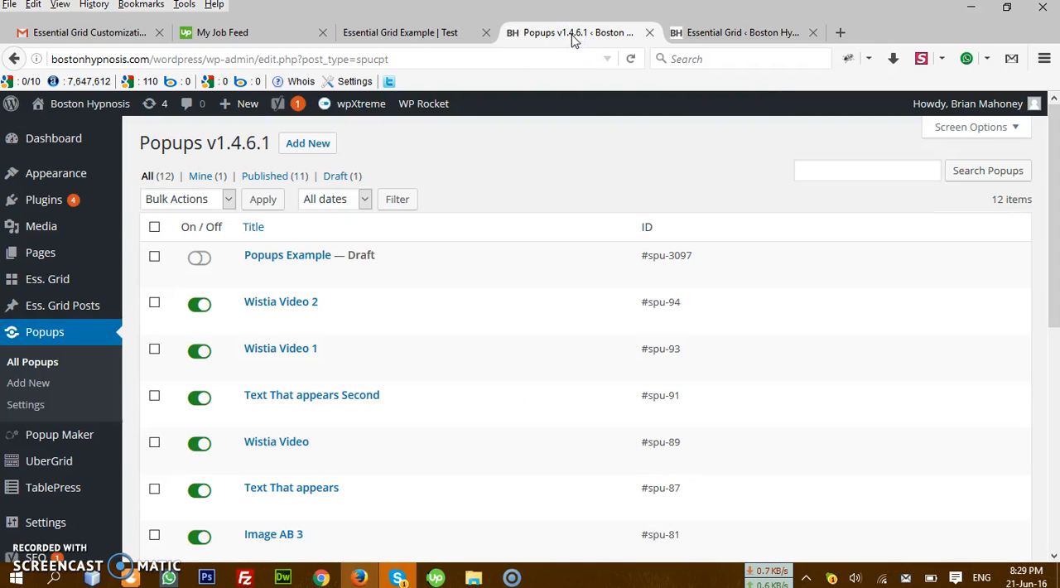
pyautogui.moveTo(140, 143); pyautogui.dragTo(251, 147)
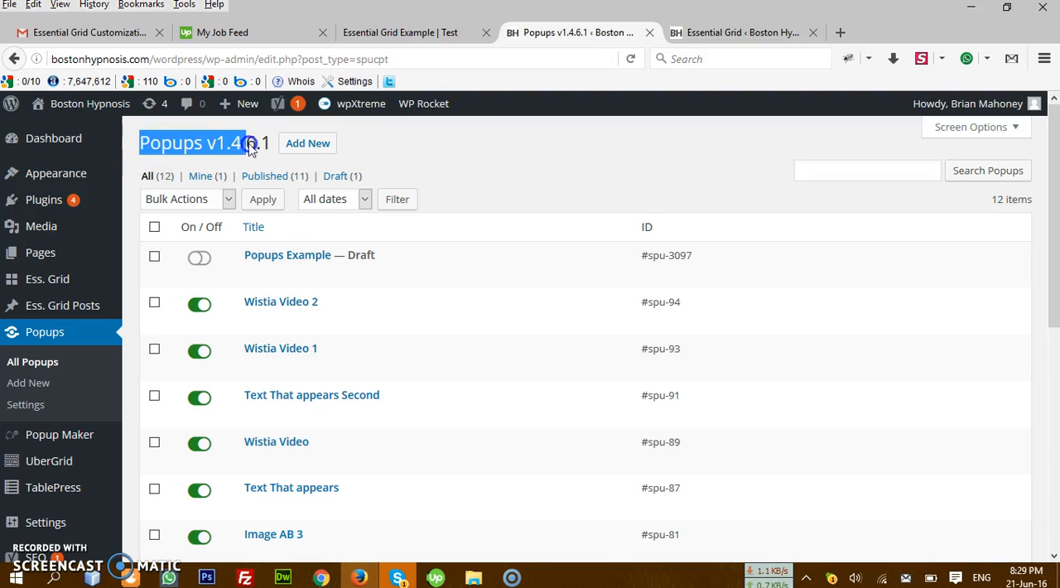
pyautogui.click(580, 148)
pyautogui.scroll(-5, 457, 351)
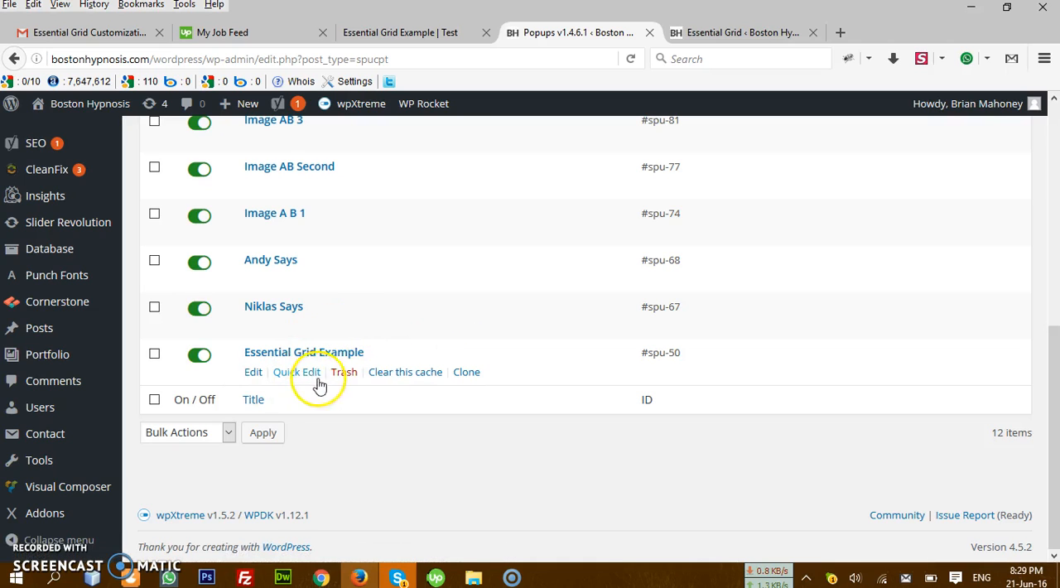
pyautogui.click(377, 354)
pyautogui.moveTo(377, 354); pyautogui.dragTo(249, 354)
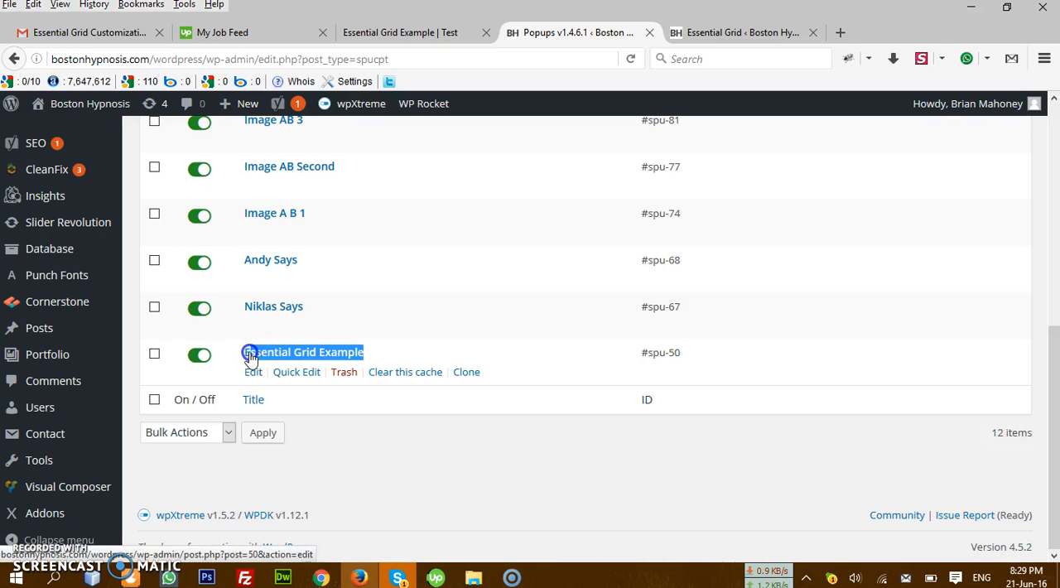
pyautogui.click(336, 310)
pyautogui.scroll(5, 404, 406)
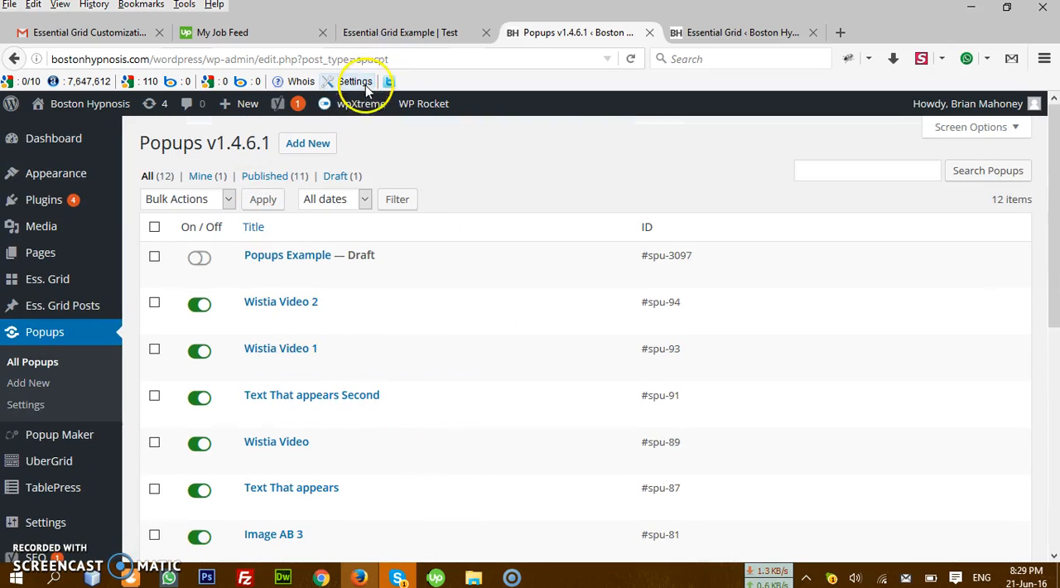
# Step: Create a new popup titled "Click Image Text Appear" and copy the title text into its content
pyautogui.click(312, 149)
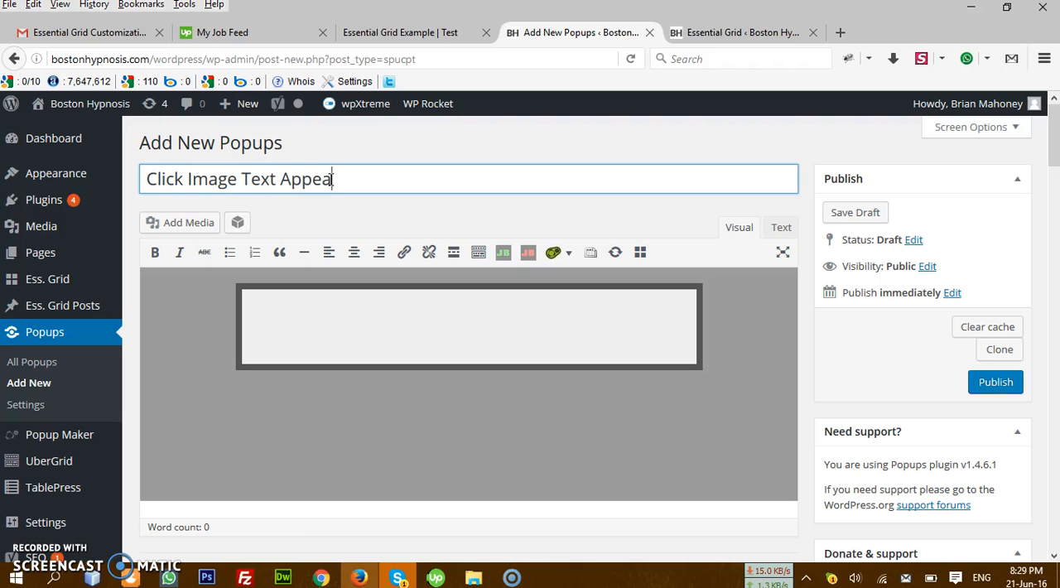
pyautogui.tripleClick(417, 181)
pyautogui.hotkey('ctrl', 'c')
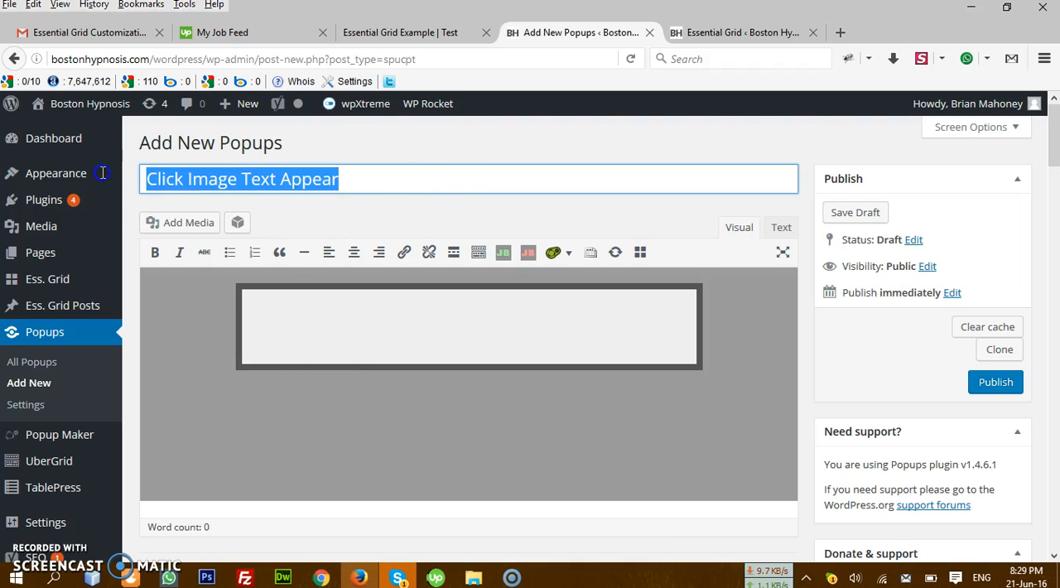
pyautogui.click(417, 314)
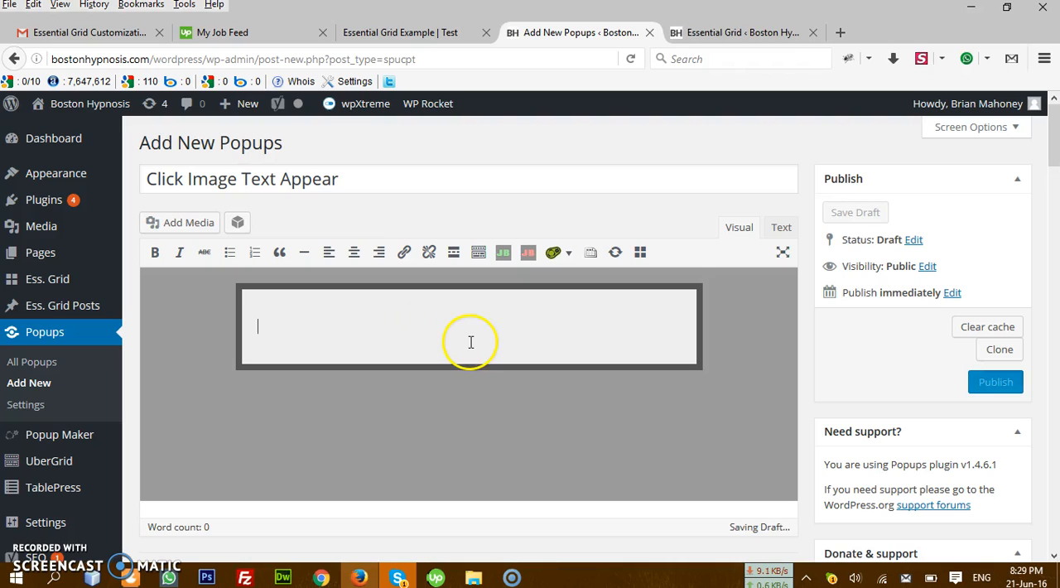
pyautogui.rightClick(414, 330)
pyautogui.click(475, 404)
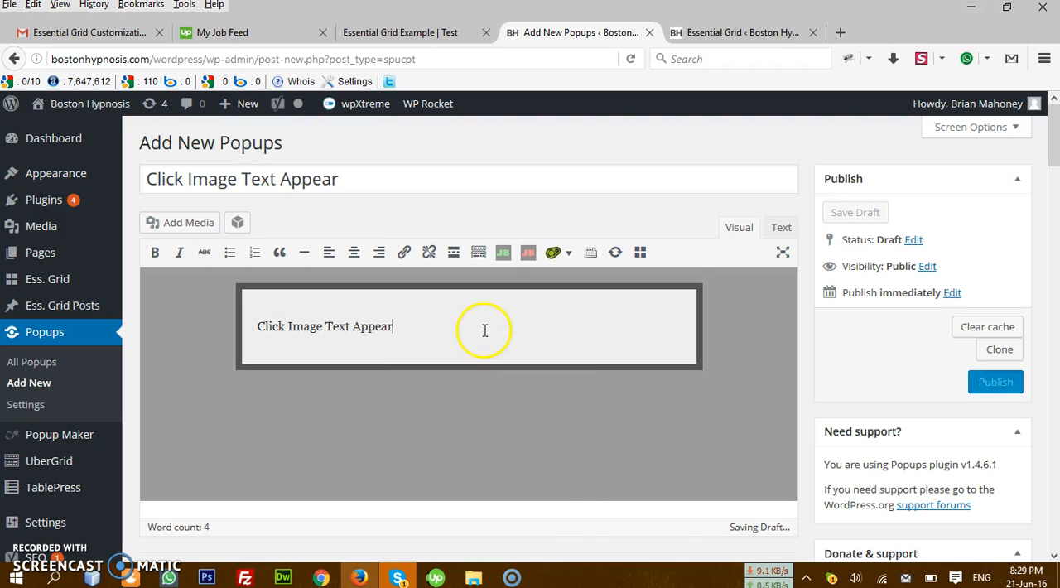
# Step: Paste the phrase "Click Image Text Appear" three more times after the existing text in the popup's content
pyautogui.moveTo(430, 329); pyautogui.dragTo(265, 328)
pyautogui.hotkey('ctrl', 'c')
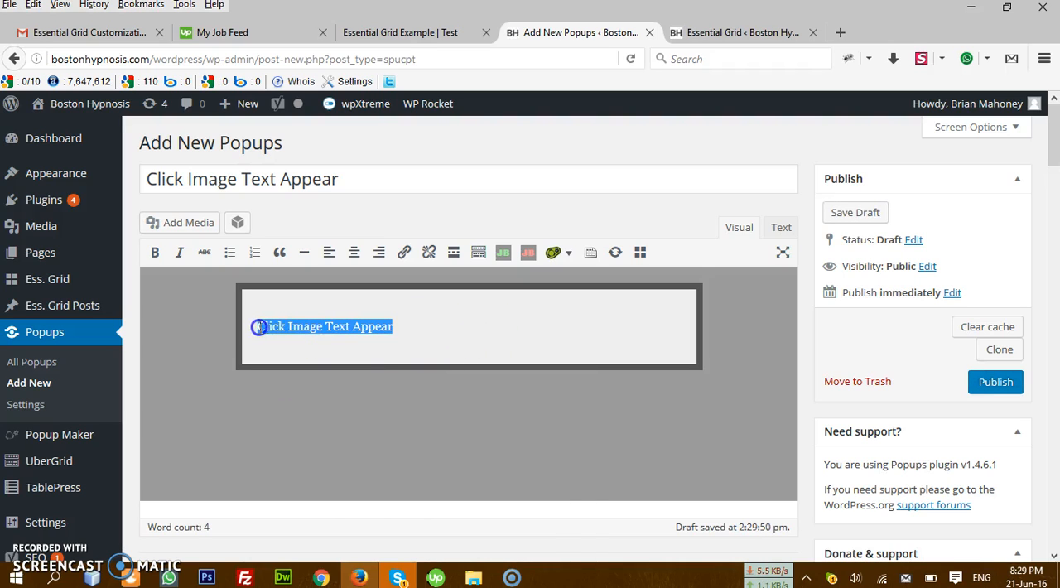
pyautogui.click(399, 329)
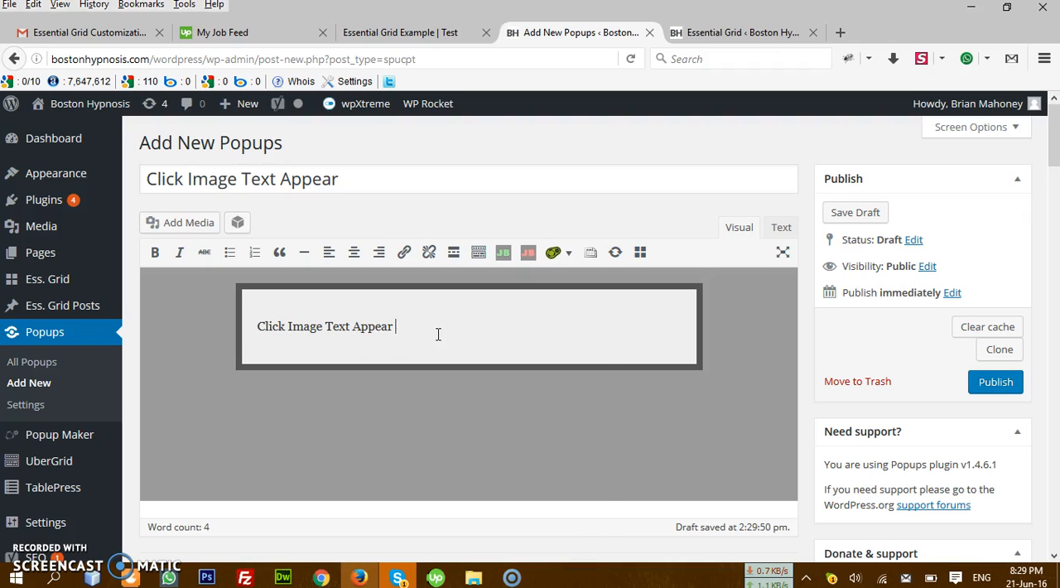
pyautogui.rightClick(438, 334)
pyautogui.click(502, 402)
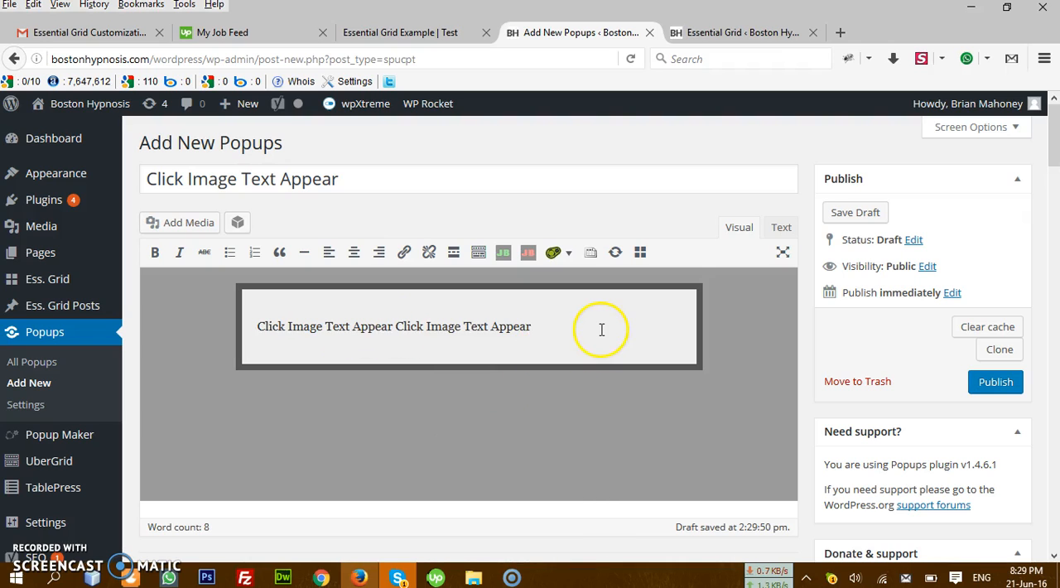
pyautogui.rightClick(601, 330)
pyautogui.click(625, 398)
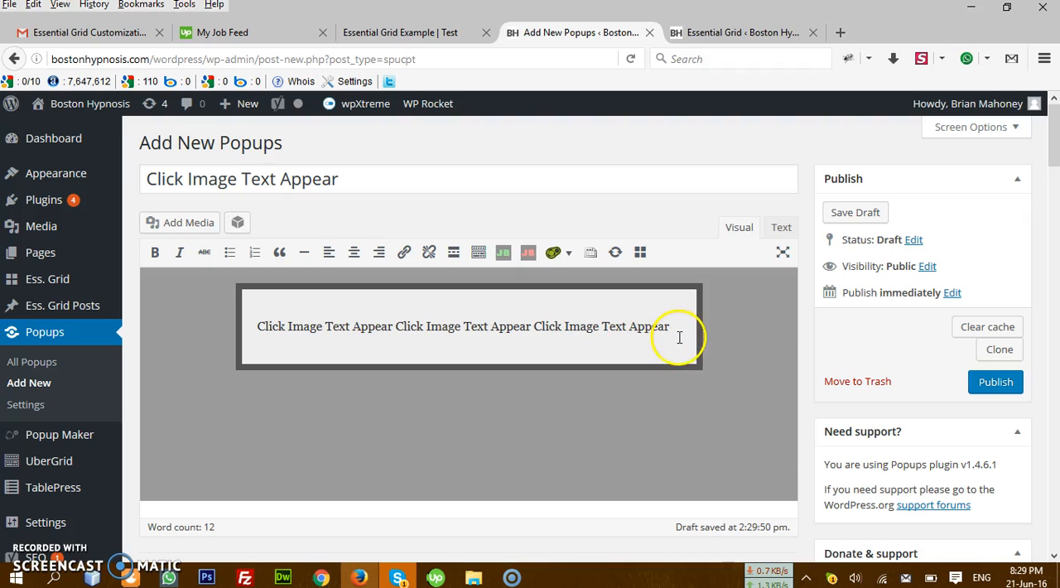
pyautogui.rightClick(679, 337)
pyautogui.click(719, 398)
# Step: Review the new popup's edit page, highlighting its content text and its title
pyautogui.scroll(-1, 689, 389)
pyautogui.scroll(-1, 689, 389)
pyautogui.scroll(3, 320, 268)
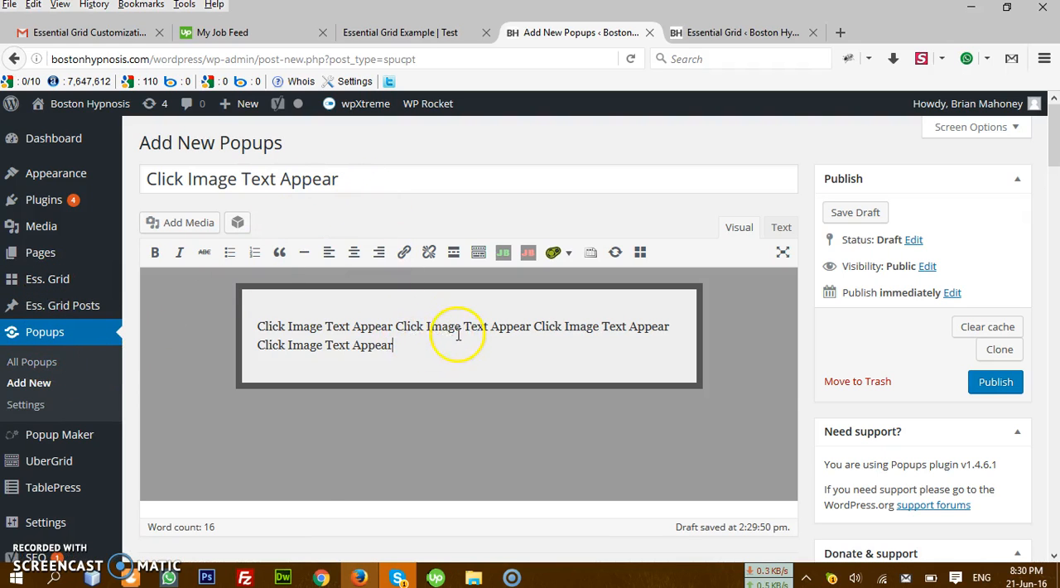
pyautogui.scroll(-5, 473, 326)
pyautogui.scroll(4, 521, 265)
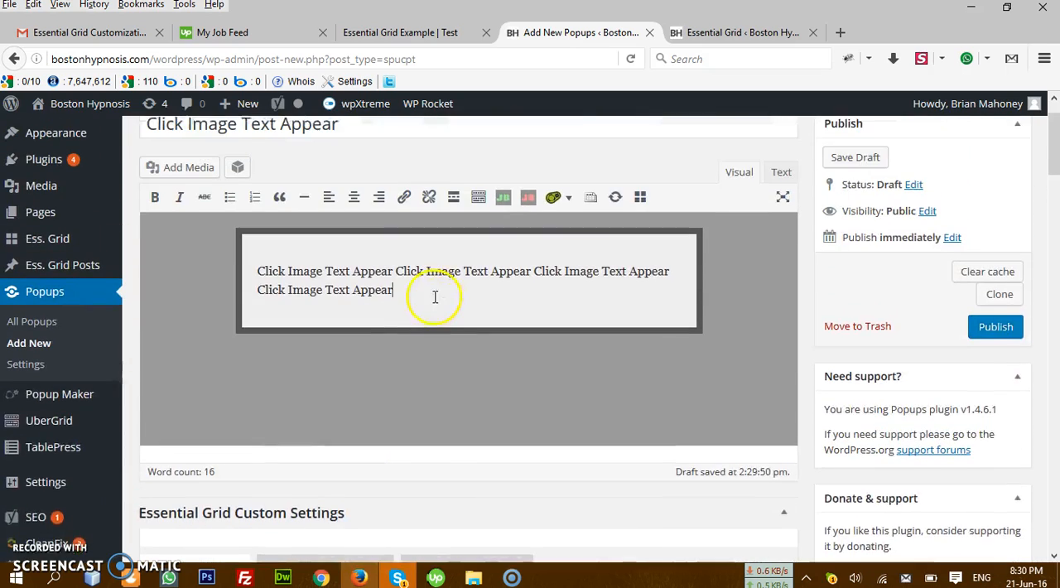
pyautogui.scroll(1, 434, 297)
pyautogui.moveTo(423, 348); pyautogui.dragTo(237, 326)
pyautogui.moveTo(374, 196); pyautogui.dragTo(156, 193)
pyautogui.click(566, 207)
# Step: Set the popup's trigger action to Manual Triggering in the Display Options
pyautogui.scroll(-10, 874, 346)
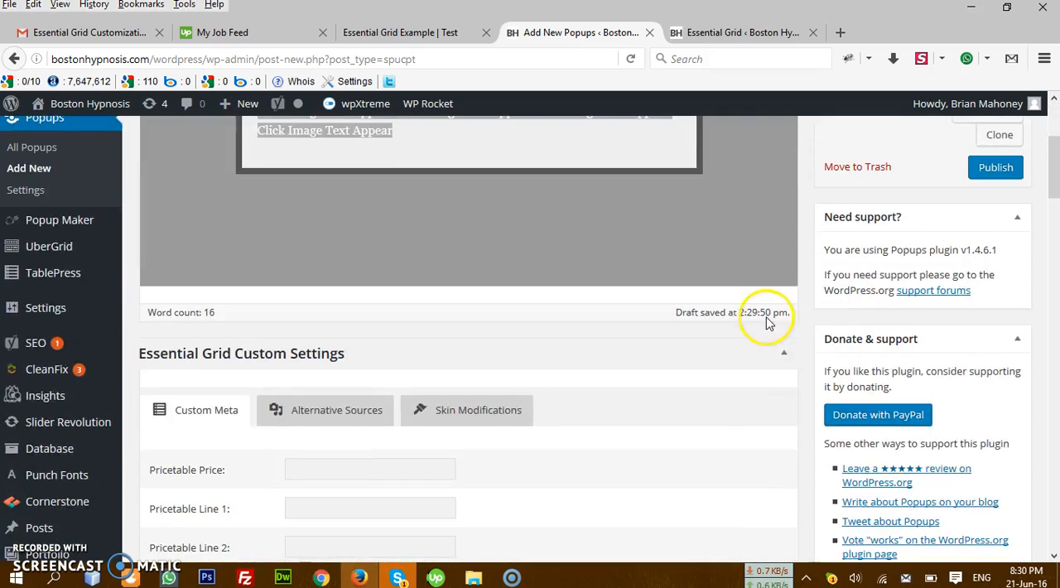
pyautogui.scroll(-12, 472, 348)
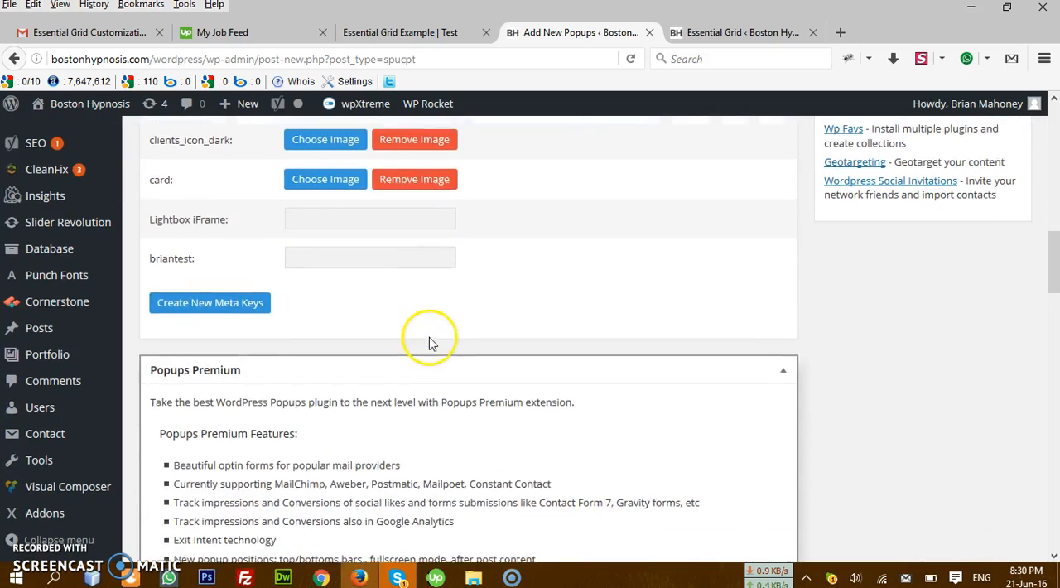
pyautogui.scroll(-17, 476, 344)
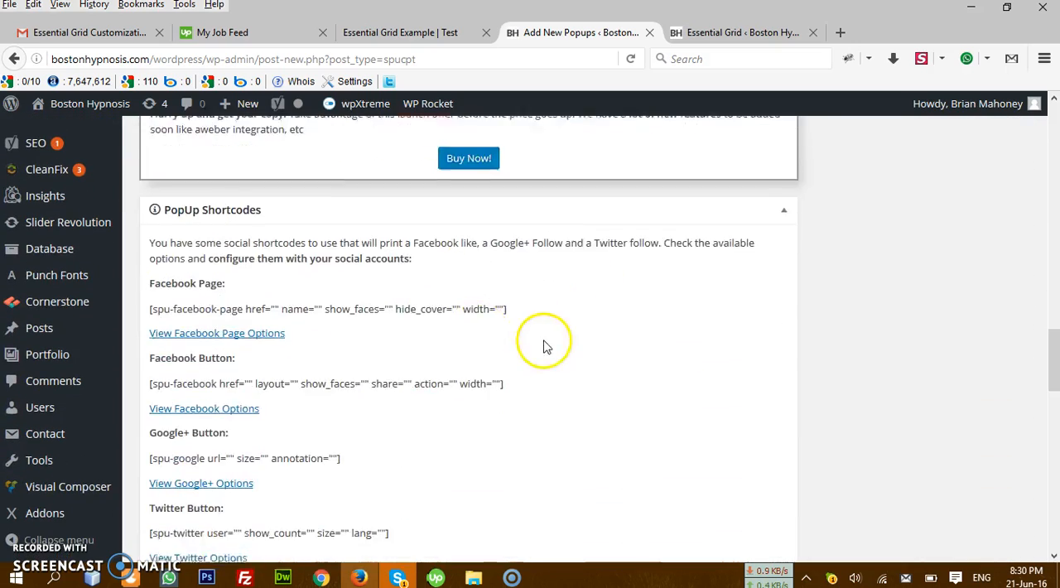
pyautogui.scroll(2, 629, 342)
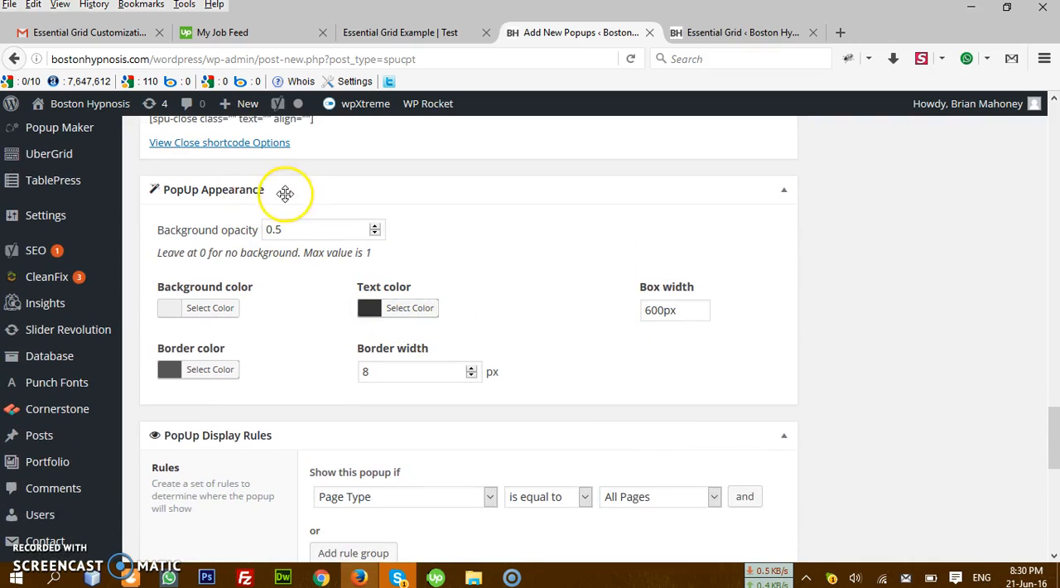
pyautogui.scroll(-2, 603, 353)
pyautogui.scroll(-4, 485, 359)
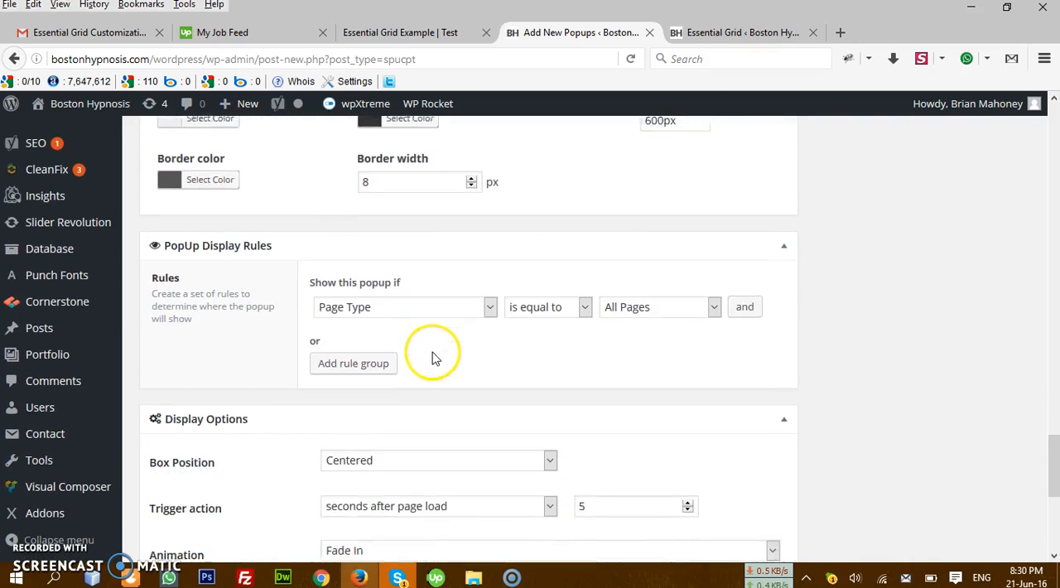
pyautogui.moveTo(232, 384); pyautogui.dragTo(162, 379)
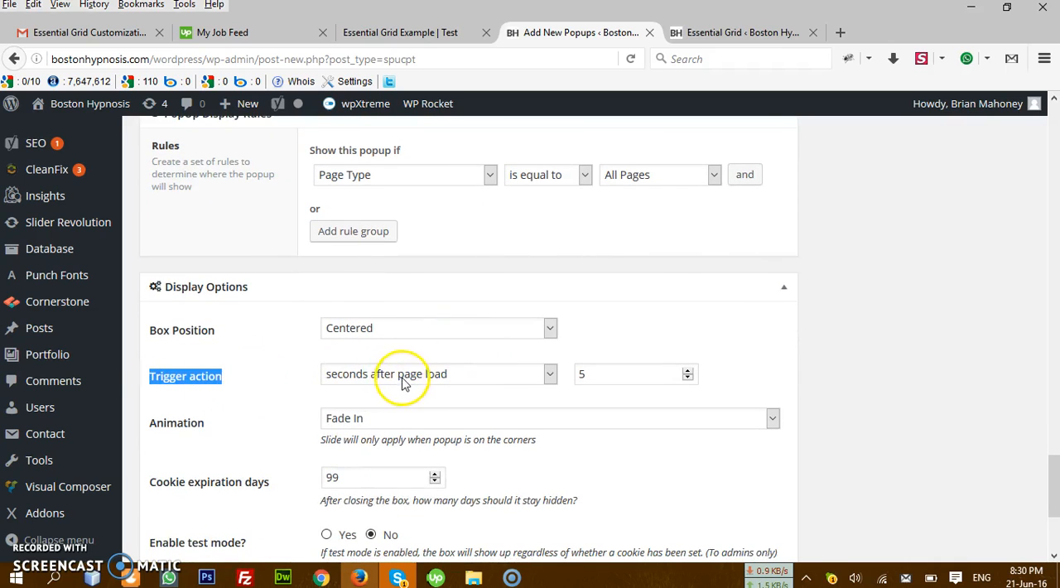
pyautogui.click(462, 381)
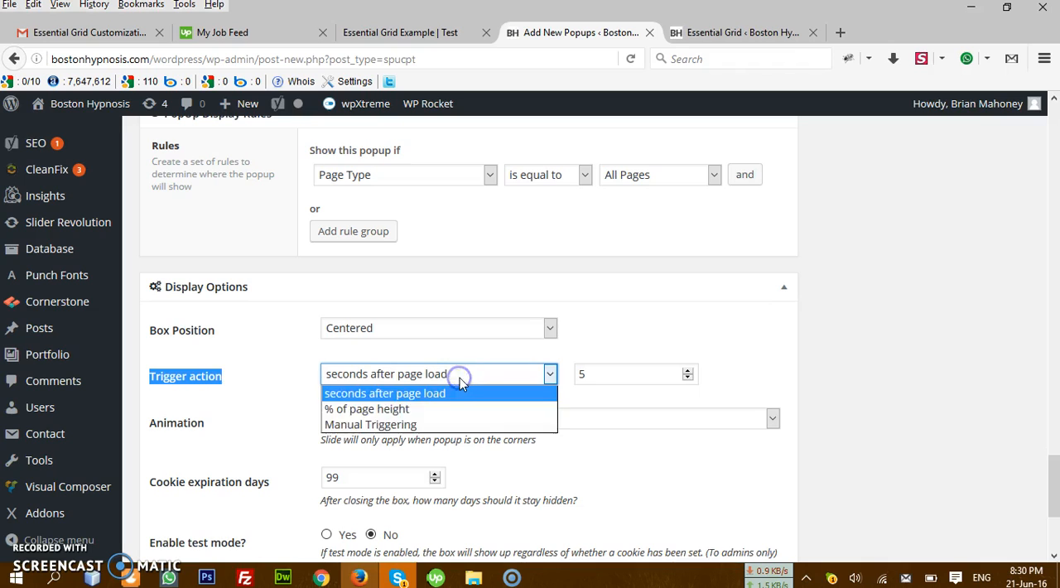
pyautogui.click(416, 425)
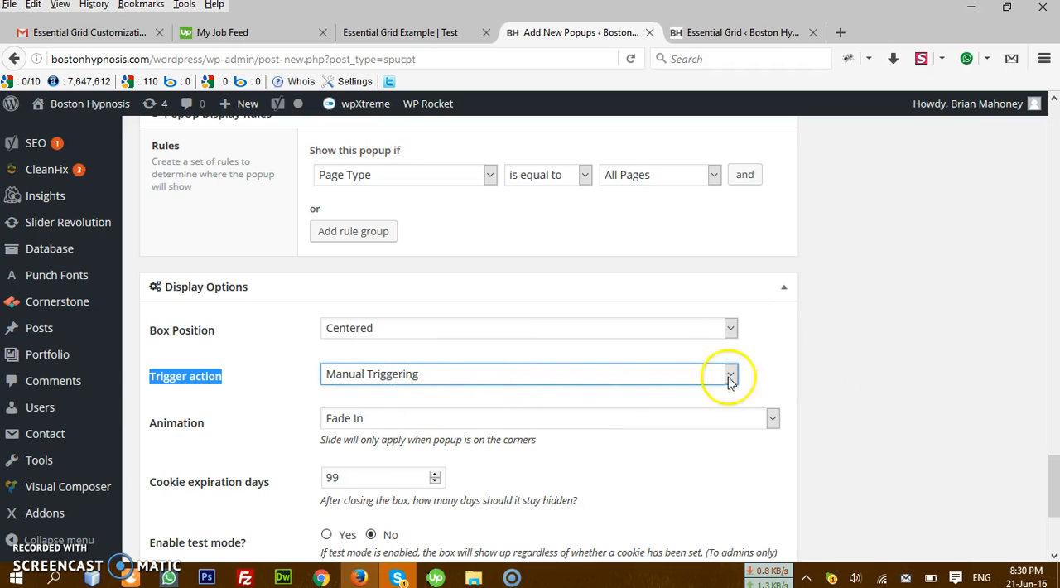
# Step: Publish the "Click Image Text Appear" popup and return to the list of all popups
pyautogui.scroll(15, 761, 369)
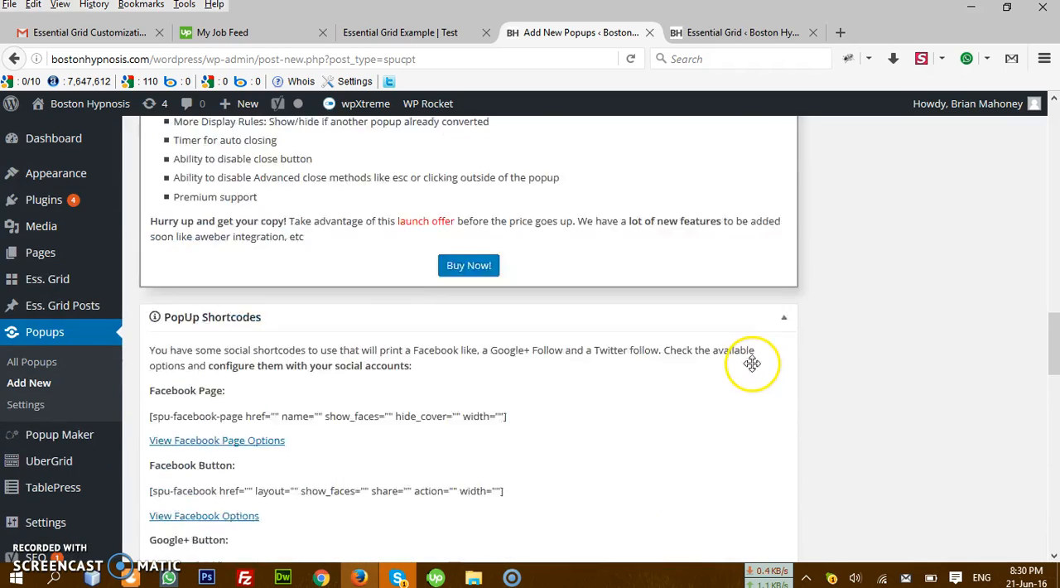
pyautogui.scroll(10, 1034, 319)
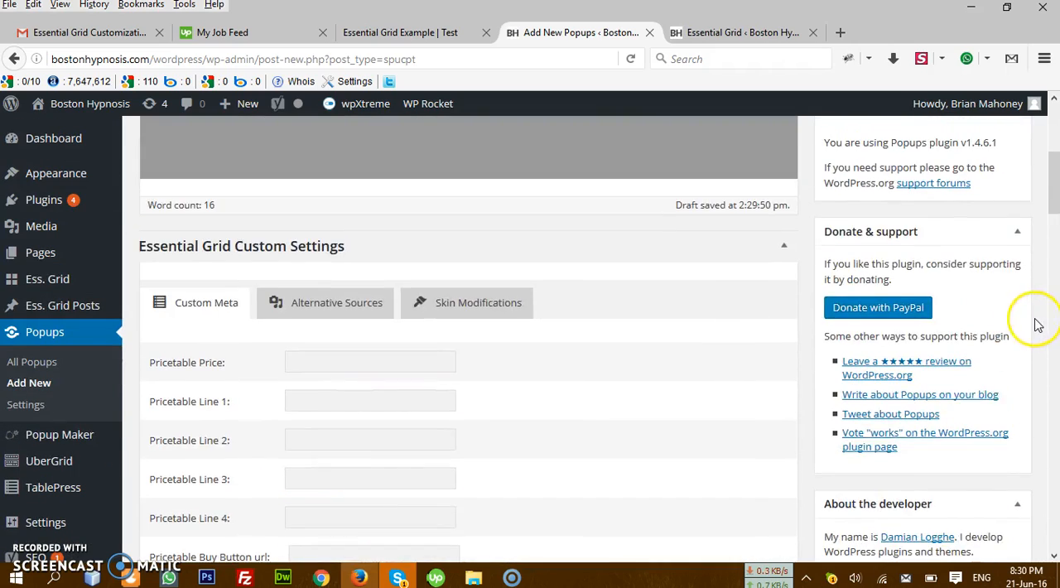
pyautogui.click(997, 384)
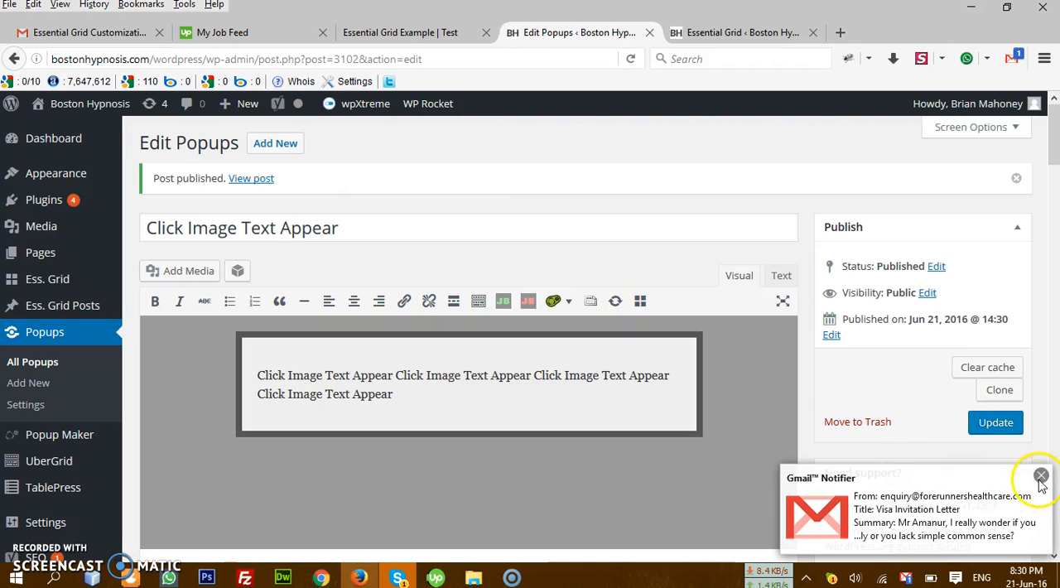
pyautogui.click(1041, 476)
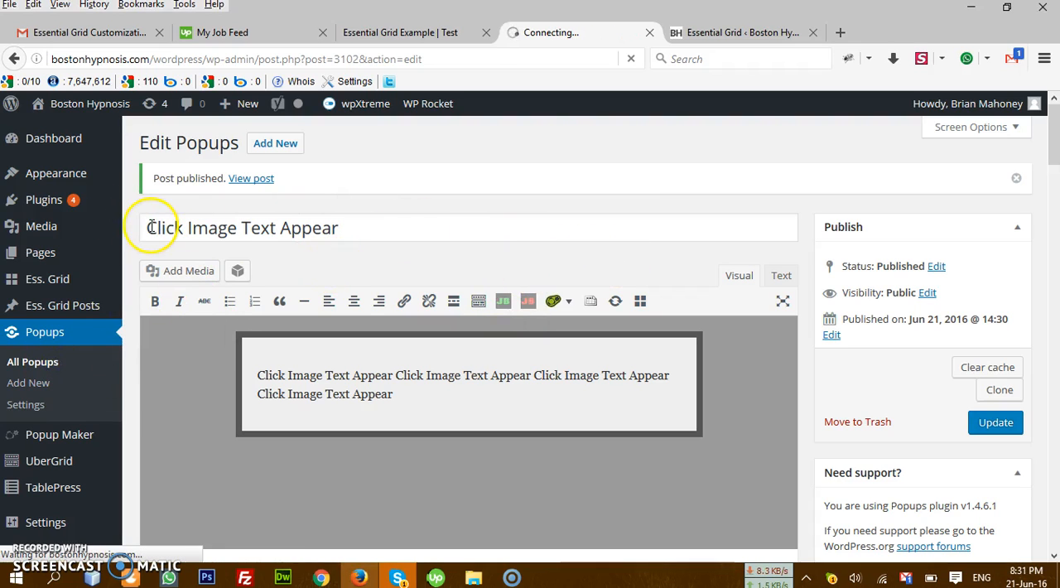
pyautogui.moveTo(151, 226); pyautogui.dragTo(333, 227)
pyautogui.click(333, 226)
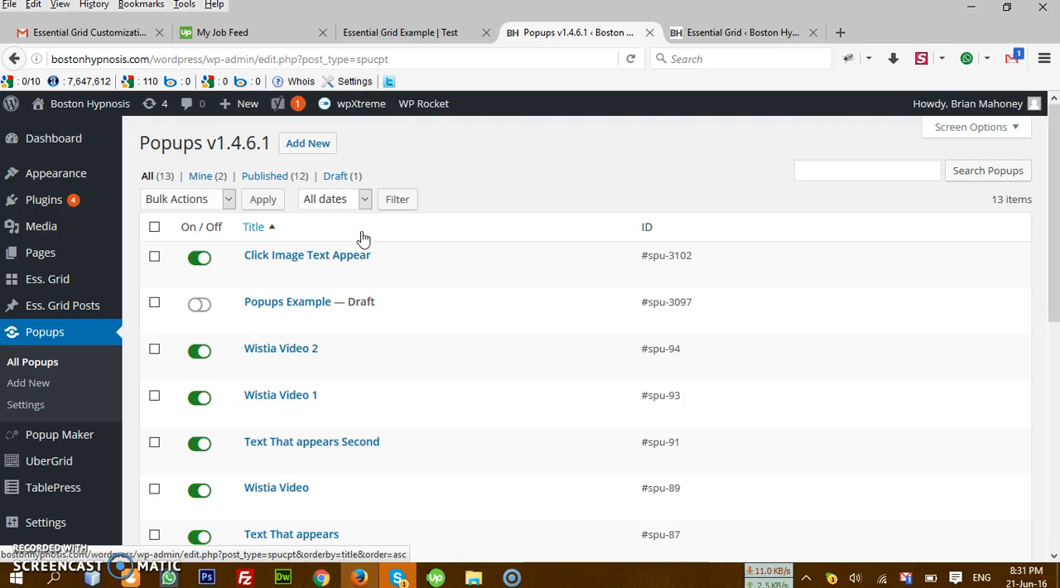
# Step: Copy the ID #spu-3102 of the "Click Image Text Appear" popup from the popups list
pyautogui.moveTo(405, 245)
pyautogui.moveTo(242, 259); pyautogui.dragTo(372, 259)
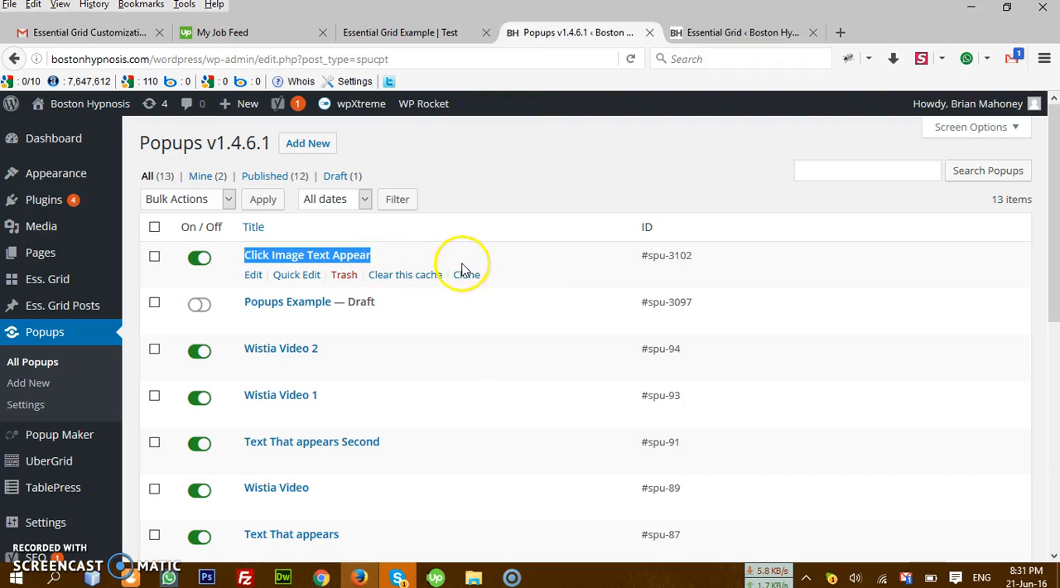
pyautogui.moveTo(700, 262); pyautogui.dragTo(641, 257)
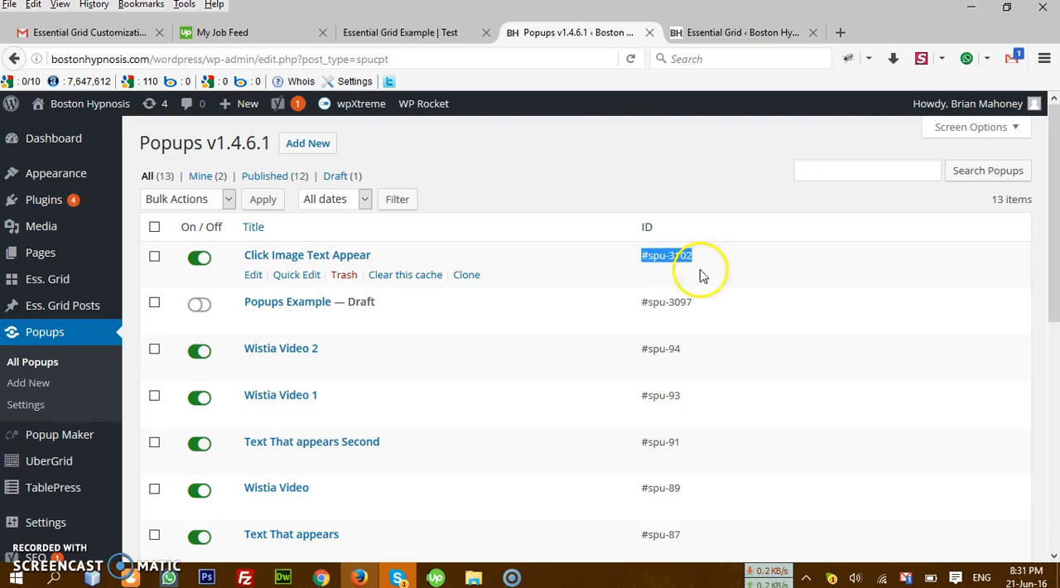
pyautogui.rightClick(675, 259)
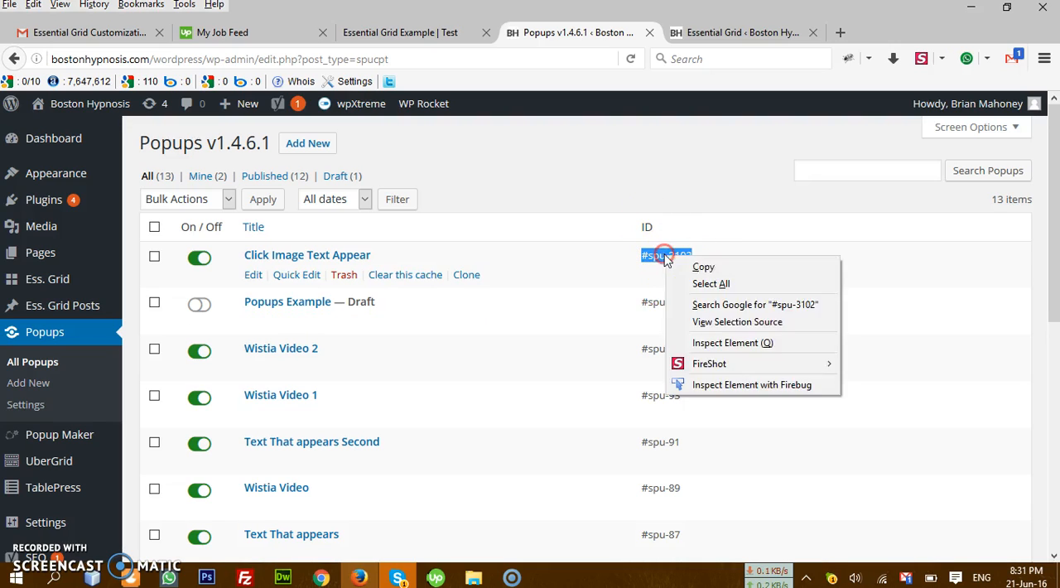
pyautogui.click(686, 267)
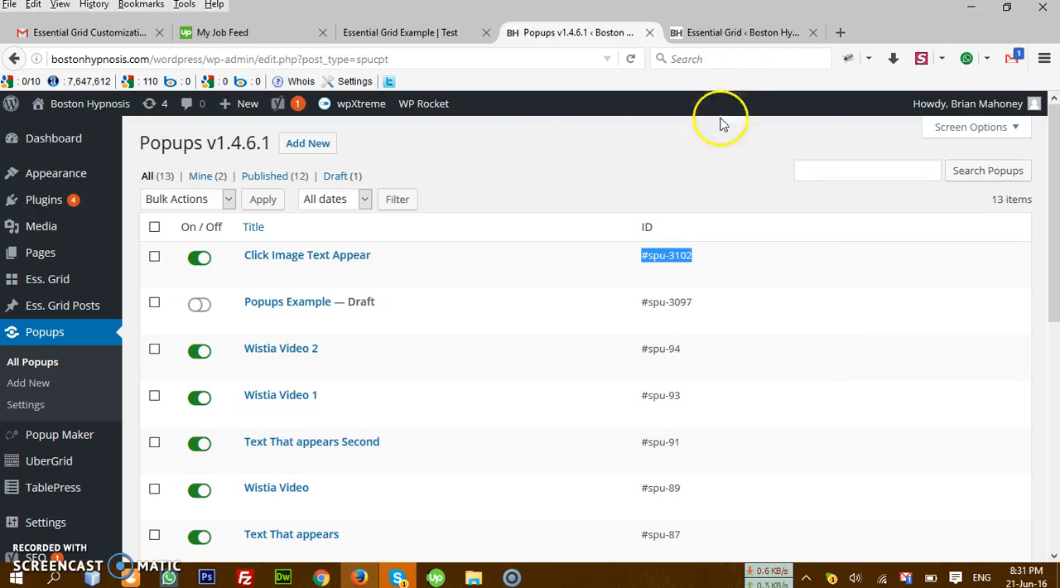
# Step: Paste the copied ID #spu-3102 as the new grid element's Post Link and check it against the popups list
pyautogui.click(732, 37)
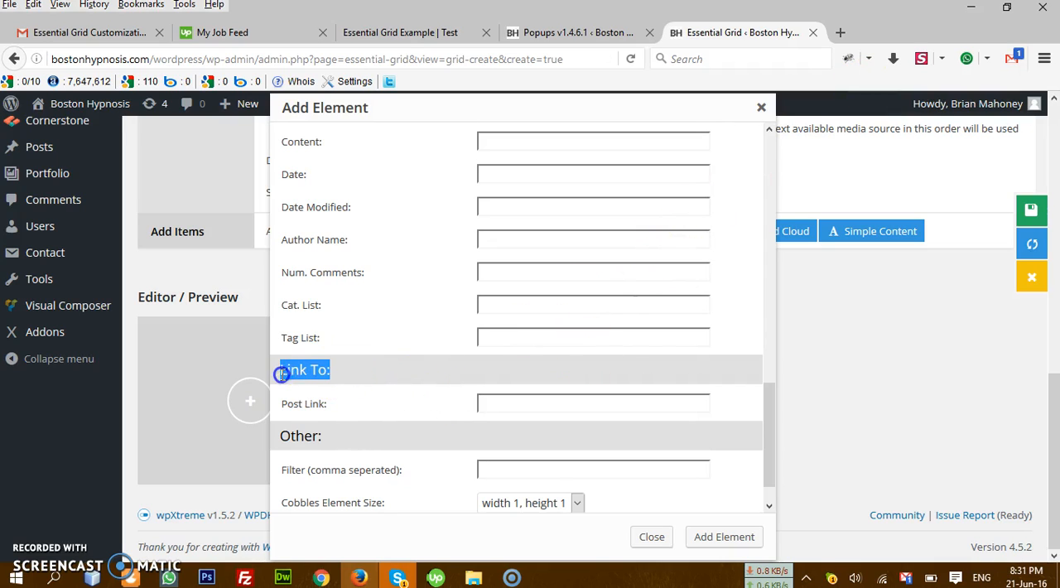
pyautogui.moveTo(364, 410); pyautogui.dragTo(296, 406)
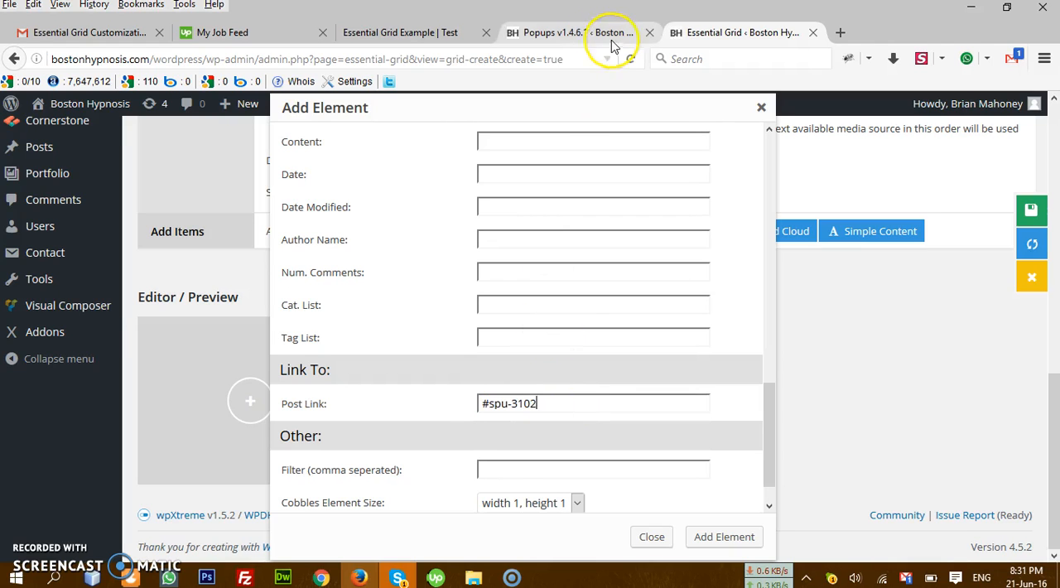
pyautogui.click(524, 38)
pyautogui.moveTo(711, 253); pyautogui.dragTo(343, 260)
pyautogui.click(665, 254)
pyautogui.doubleClick(665, 255)
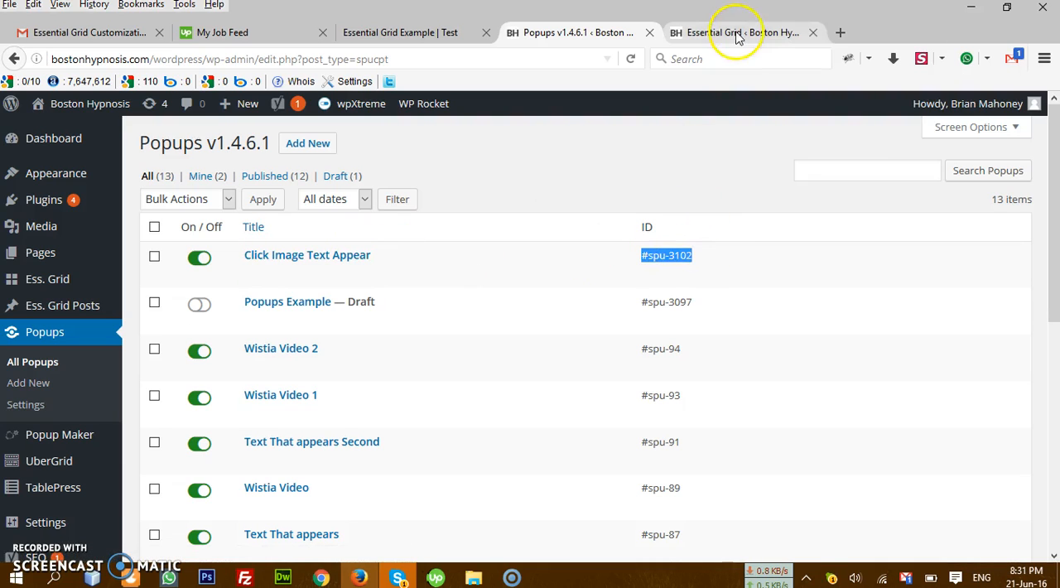
pyautogui.click(737, 33)
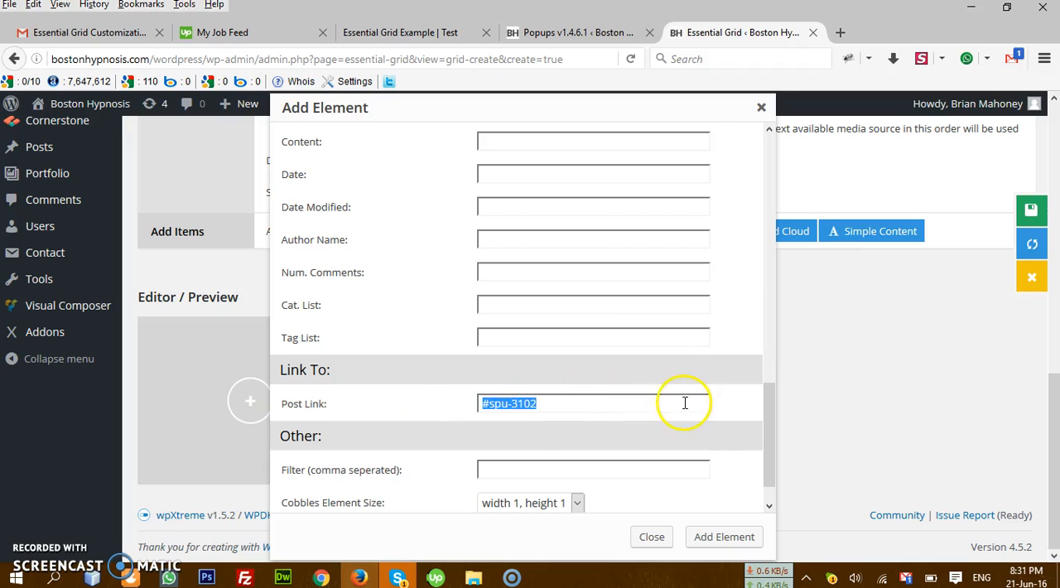
# Step: Add the configured element to the custom grid and inspect its cell in the Editor / Preview area
pyautogui.scroll(-1, 685, 404)
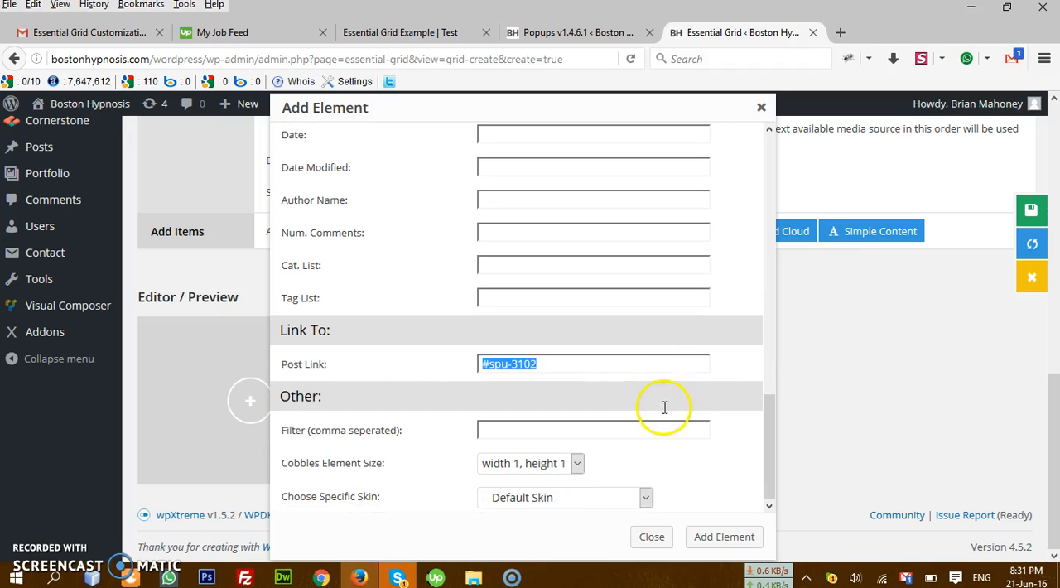
pyautogui.click(722, 538)
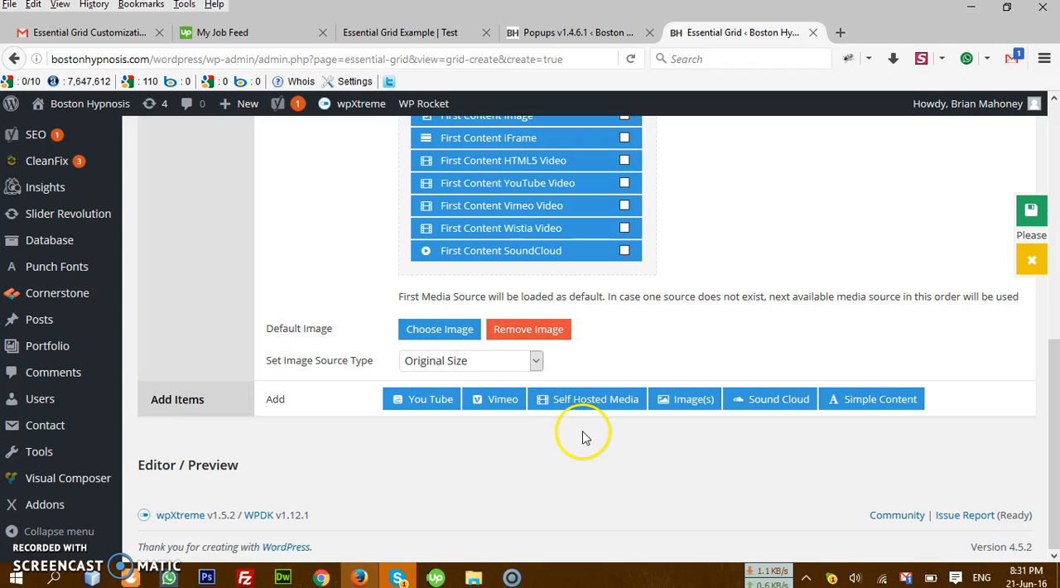
pyautogui.scroll(-2, 629, 447)
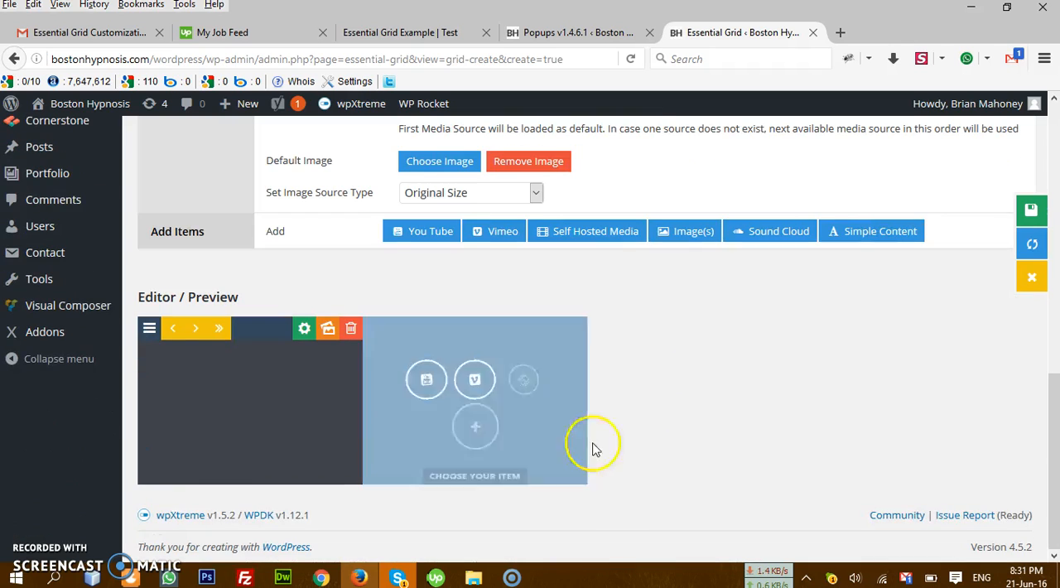
pyautogui.moveTo(263, 393)
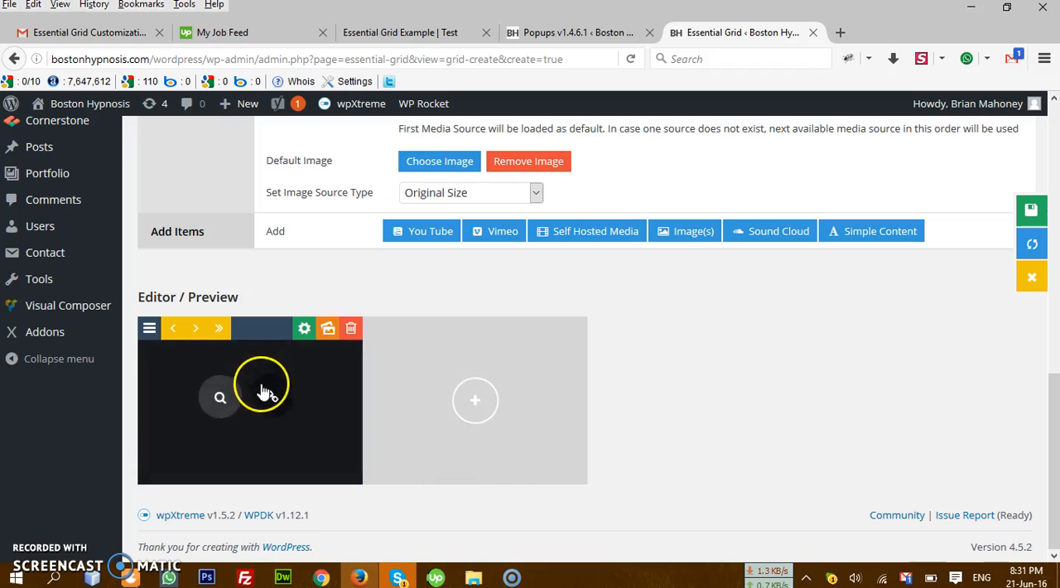
# Step: Save the grid, find "Click Image text appear" in the grid overview, and select its shortcode
pyautogui.click(1007, 213)
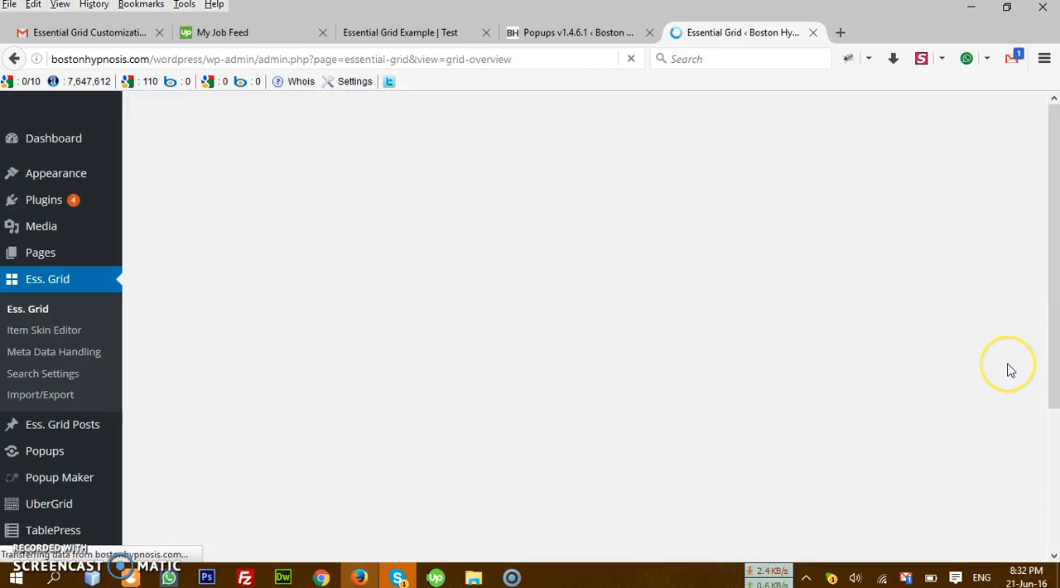
pyautogui.scroll(-15, 540, 349)
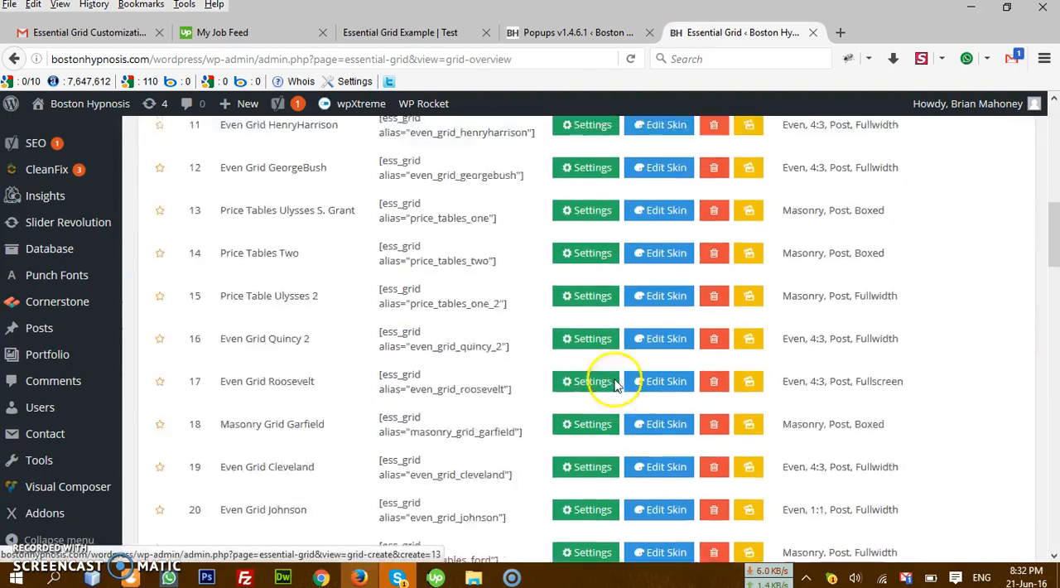
pyautogui.scroll(-5, 578, 378)
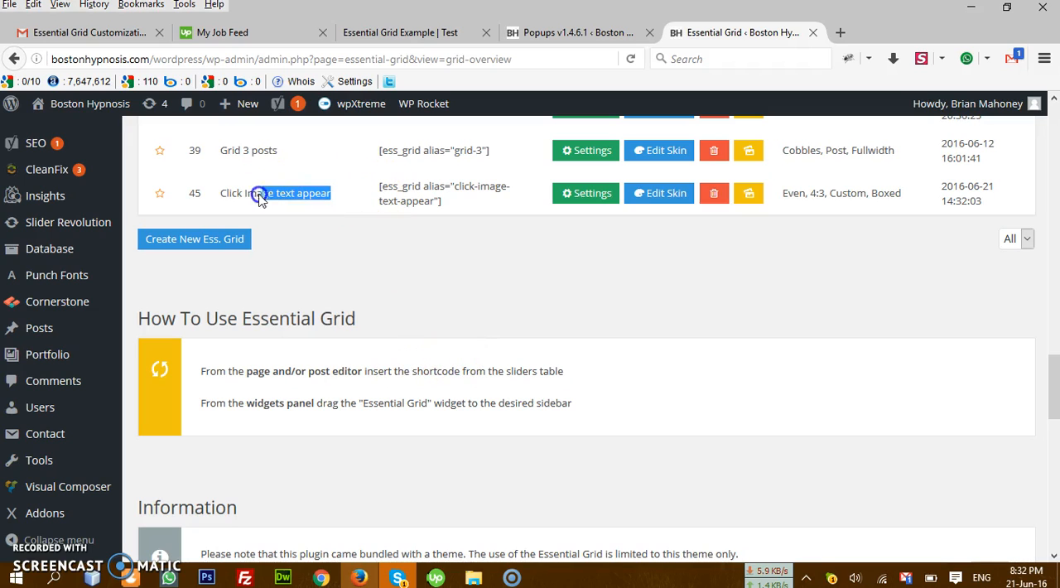
pyautogui.click(294, 199)
pyautogui.moveTo(328, 196); pyautogui.dragTo(233, 196)
pyautogui.moveTo(469, 207); pyautogui.dragTo(378, 192)
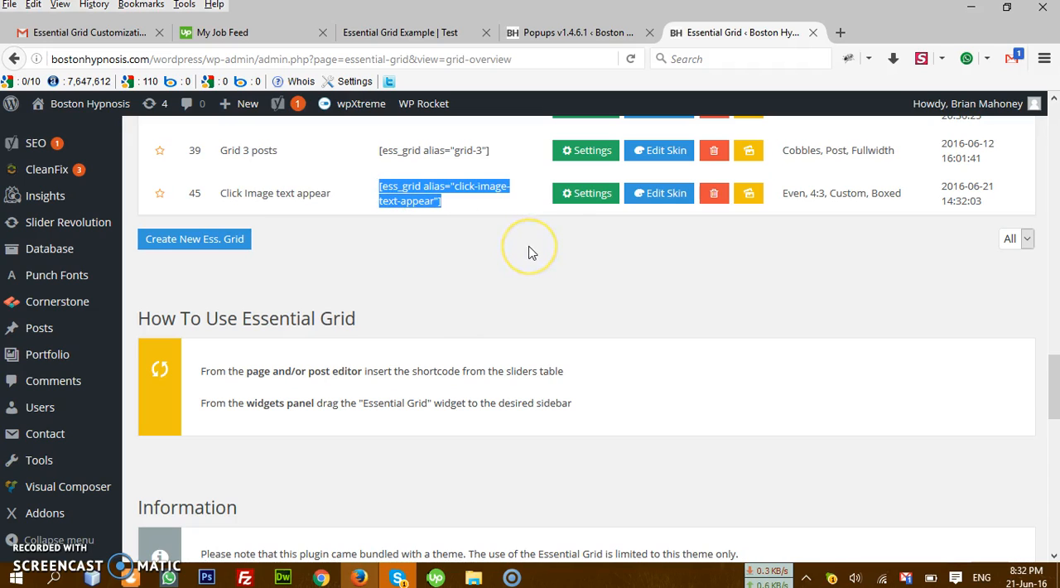
# Step: Open a new browser tab and glance through the recently visited pages
pyautogui.click(841, 33)
pyautogui.click(89, 6)
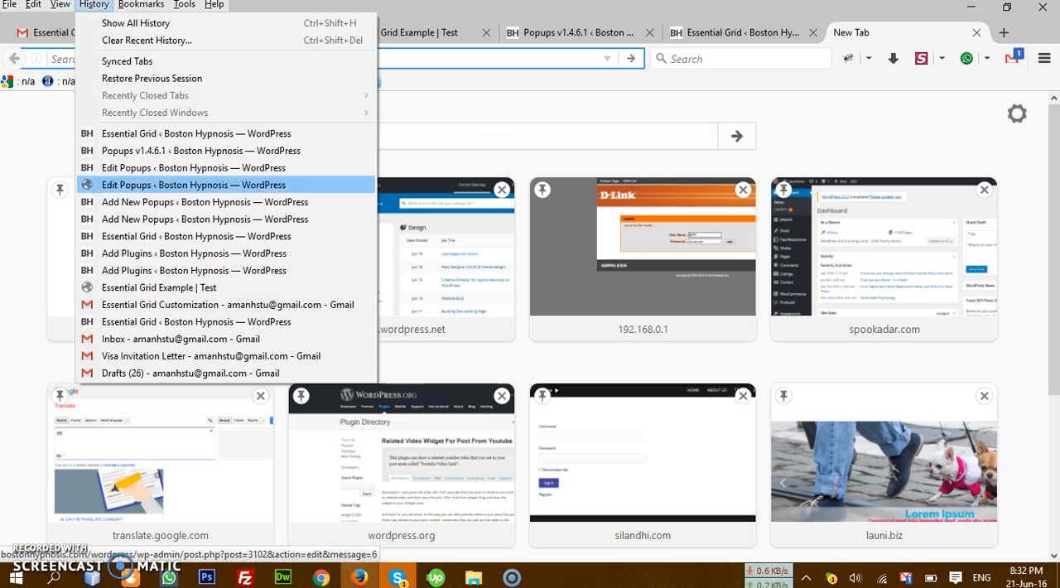
pyautogui.click(736, 31)
pyautogui.click(740, 33)
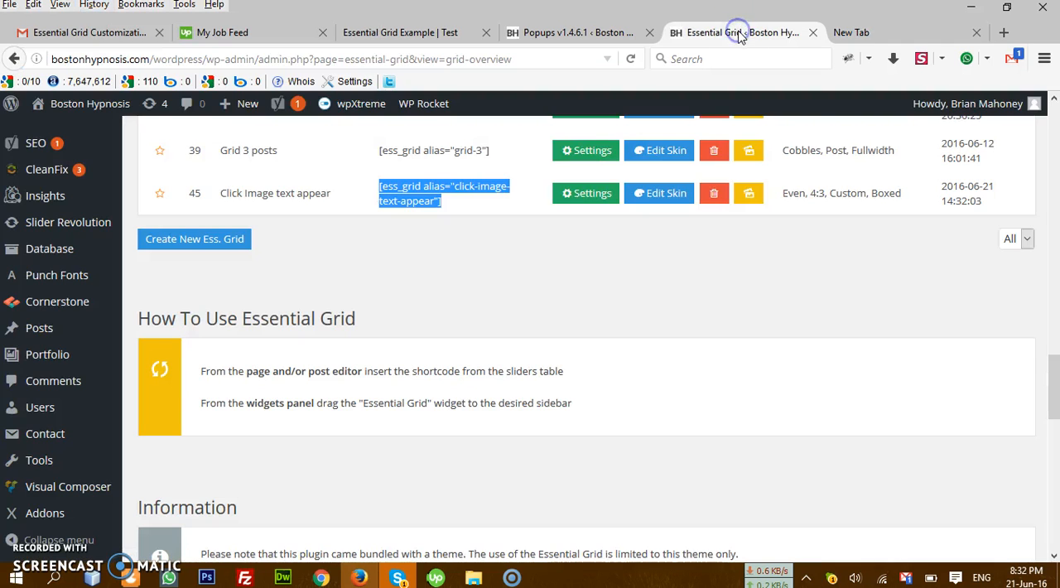
pyautogui.click(865, 32)
# Step: Switch to File Explorer and look through the client's project folder on My Task (G:), under ODESK & Others > Free Clients or From my site > Free Clients
pyautogui.click(473, 577)
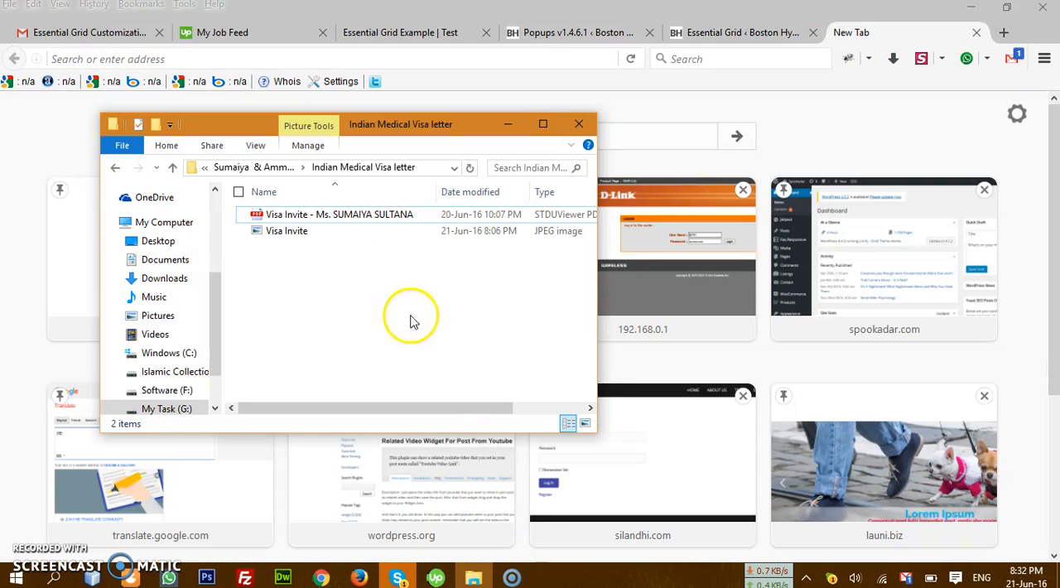
pyautogui.moveTo(217, 311); pyautogui.dragTo(216, 370)
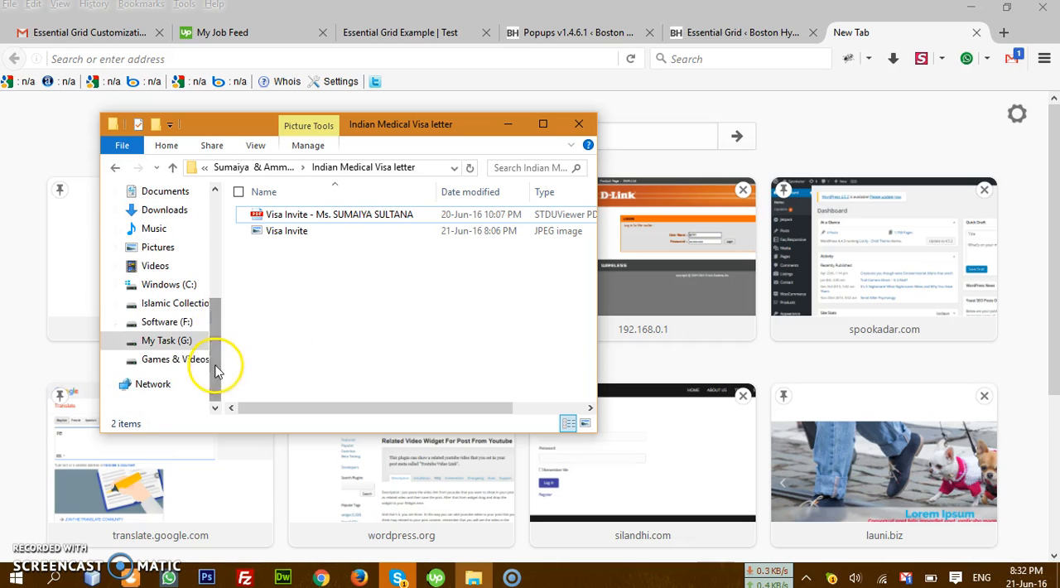
pyautogui.click(169, 341)
pyautogui.doubleClick(342, 329)
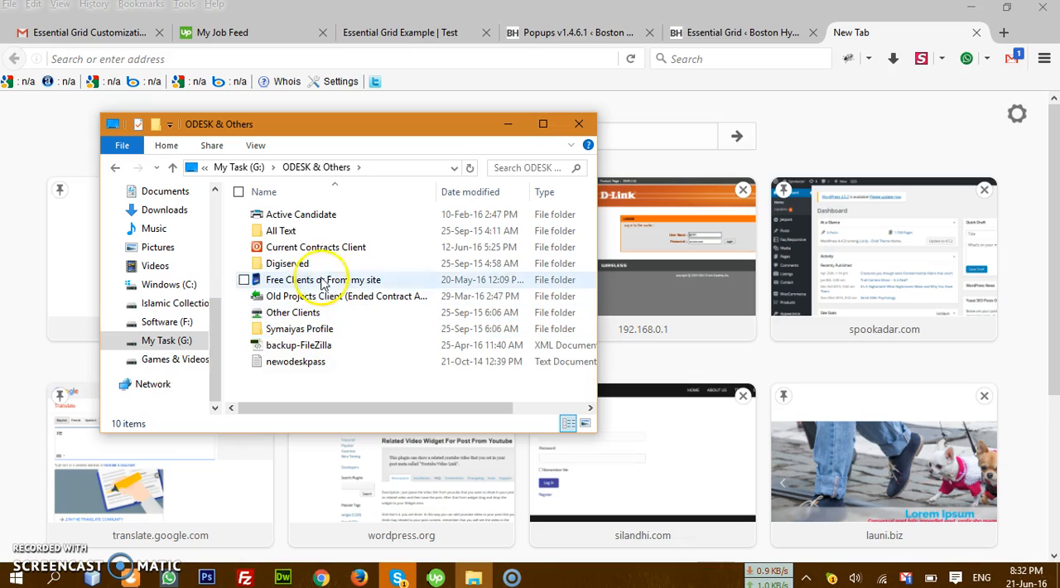
pyautogui.click(239, 167)
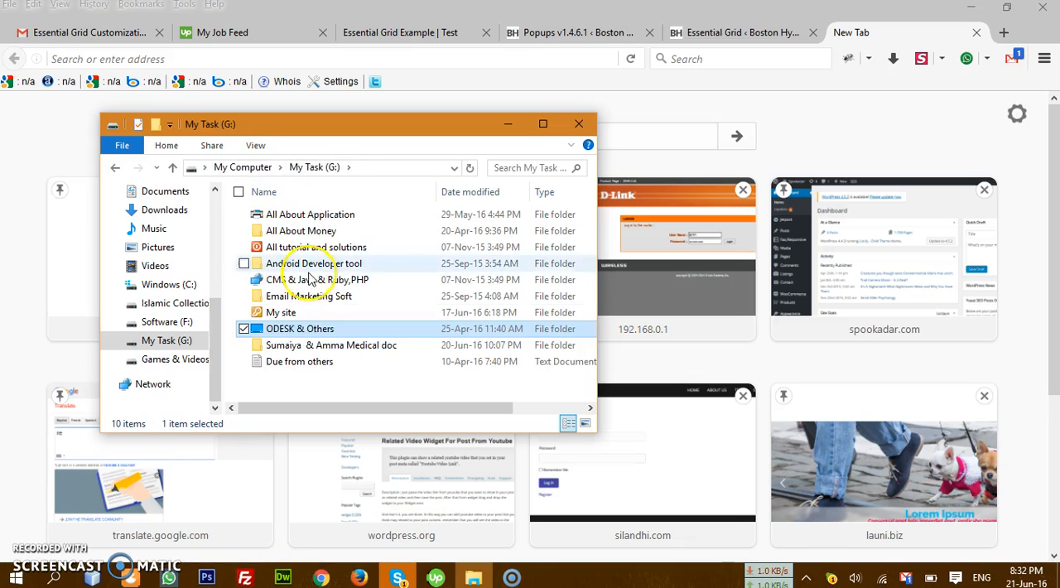
pyautogui.doubleClick(315, 329)
pyautogui.doubleClick(322, 282)
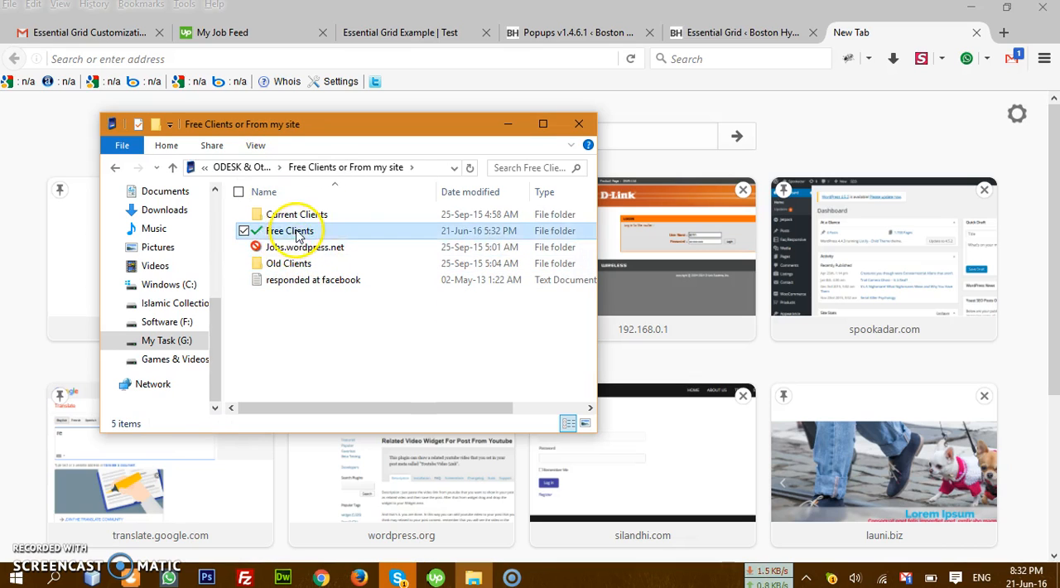
pyautogui.doubleClick(298, 231)
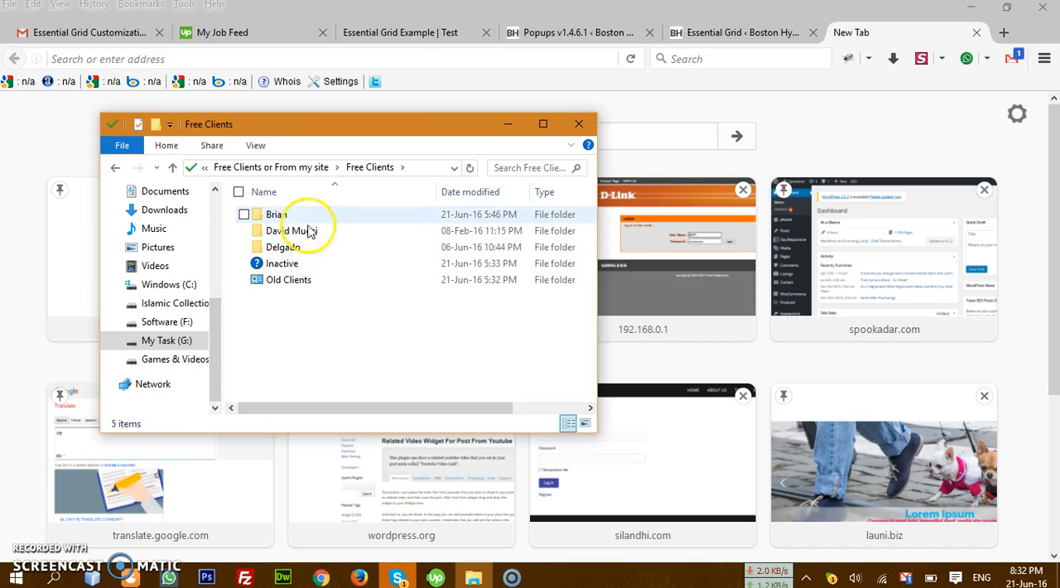
pyautogui.doubleClick(303, 217)
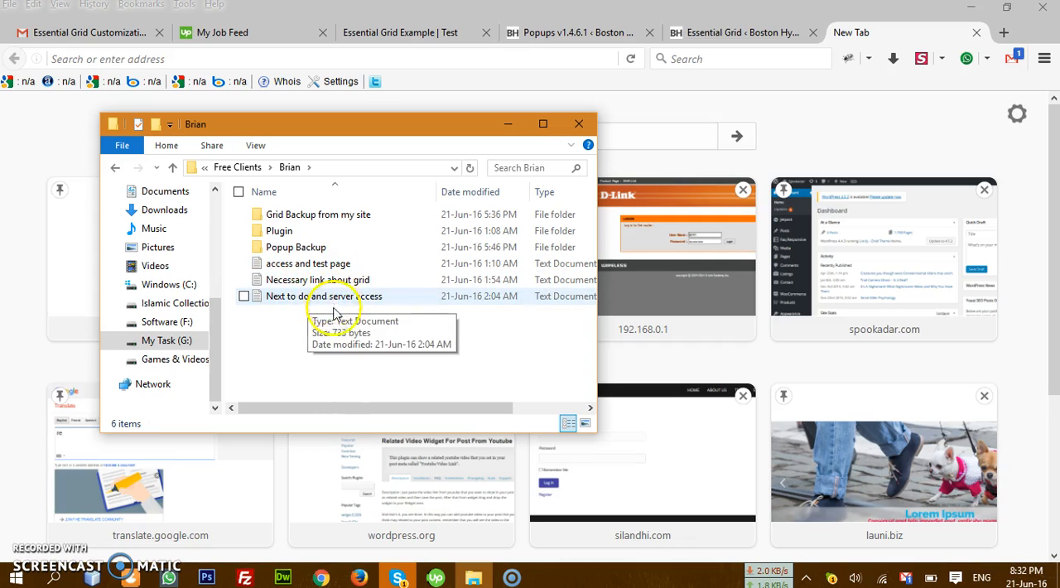
pyautogui.click(511, 126)
pyautogui.click(580, 33)
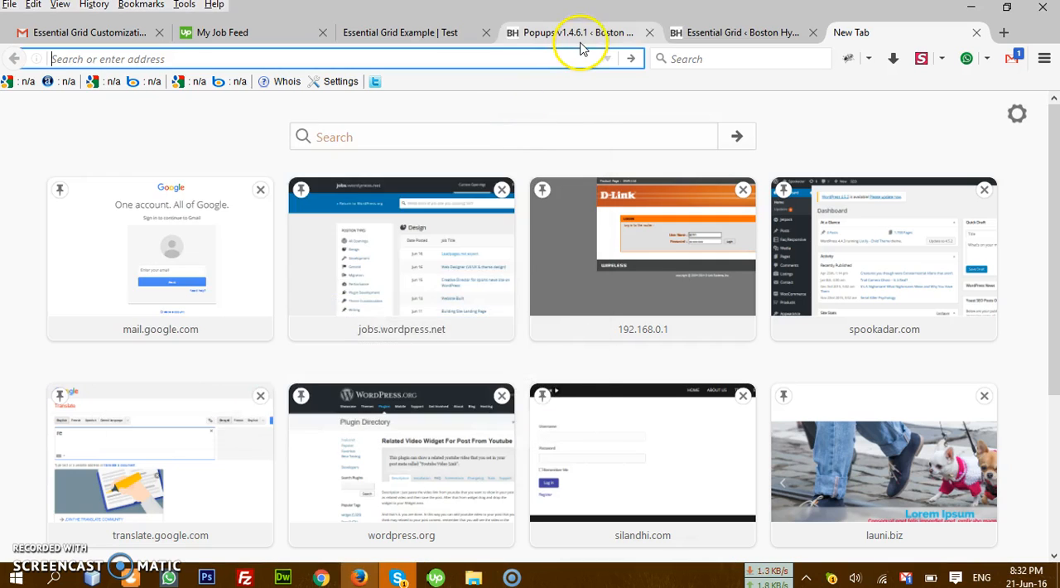
pyautogui.click(742, 33)
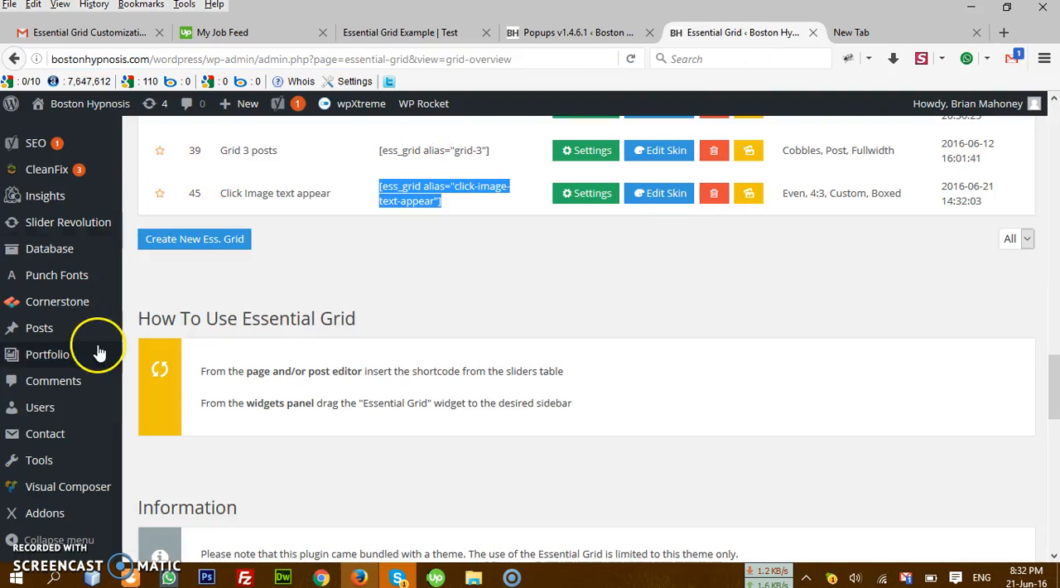
pyautogui.scroll(5, 87, 331)
pyautogui.moveTo(141, 331)
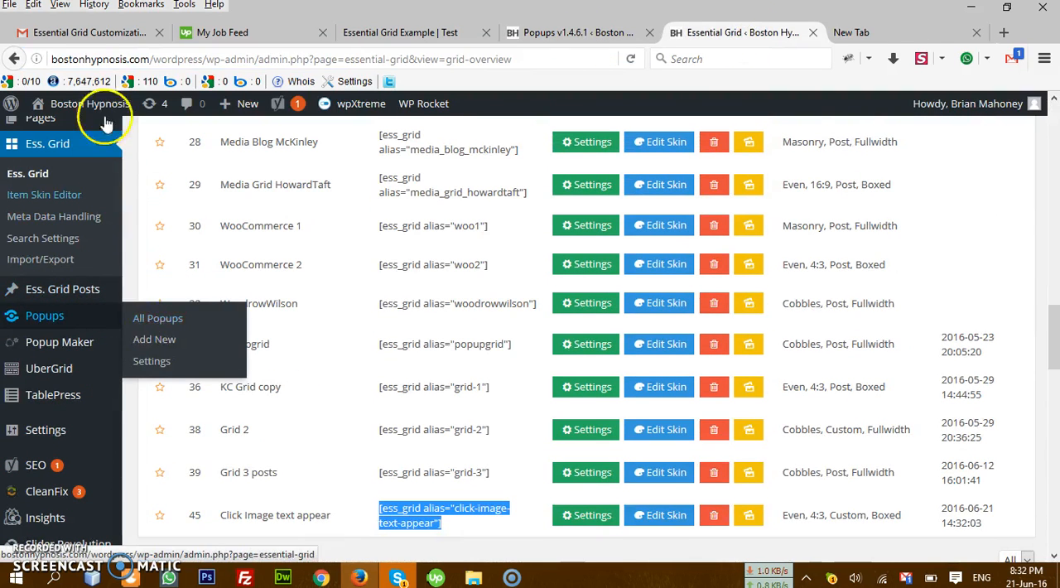
pyautogui.click(116, 32)
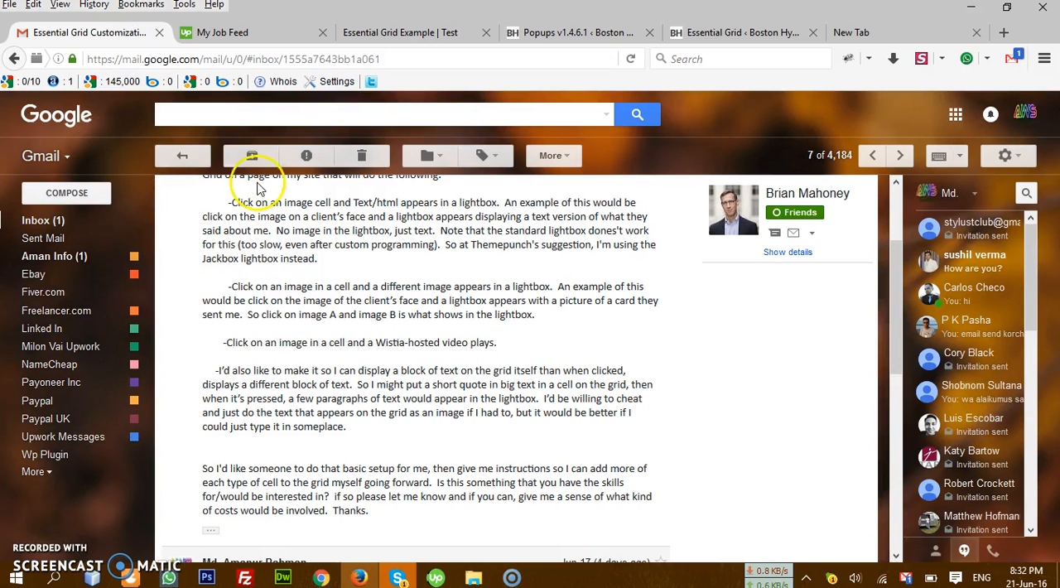
pyautogui.click(751, 33)
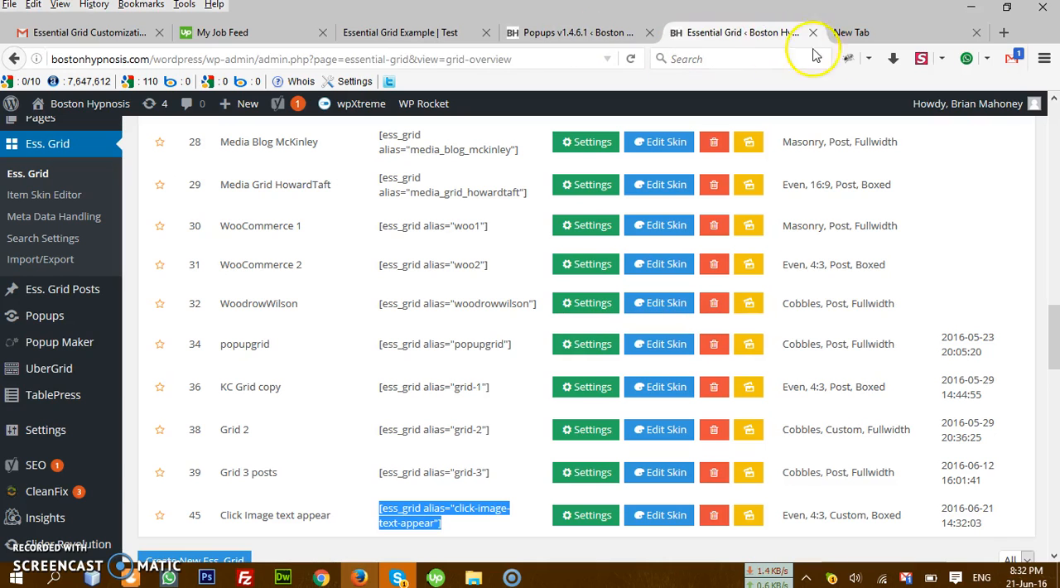
pyautogui.click(893, 33)
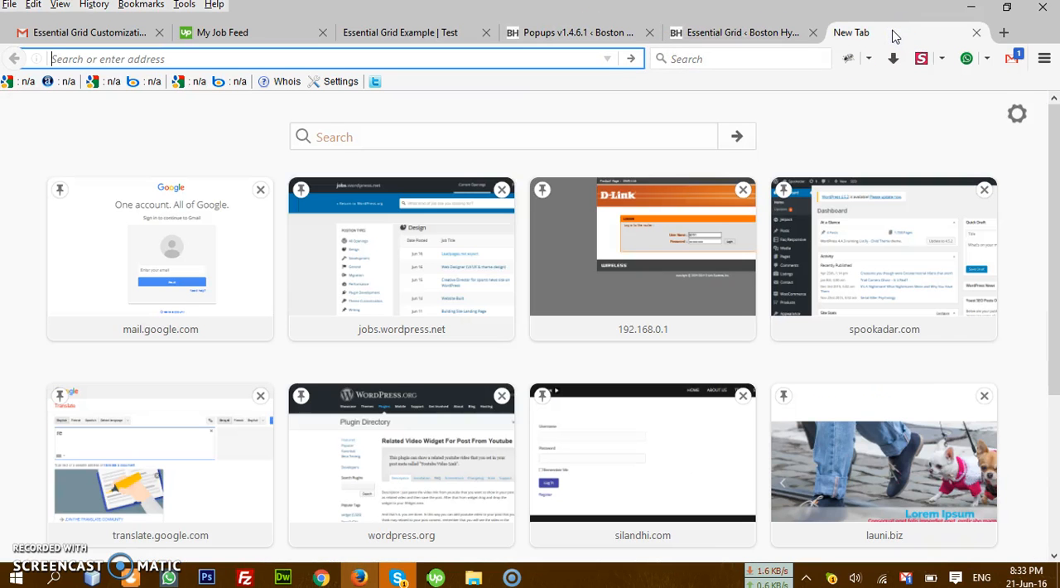
# Step: Browse the full browsing history for today and open the Edit Page entry for the Boston Hypnosis Clients page
pyautogui.click(102, 7)
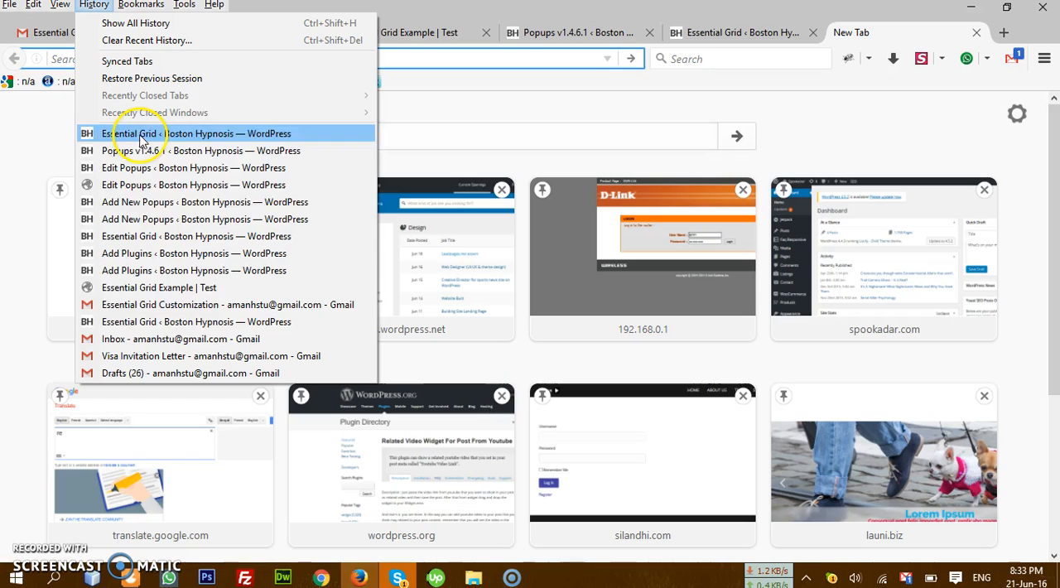
pyautogui.click(174, 25)
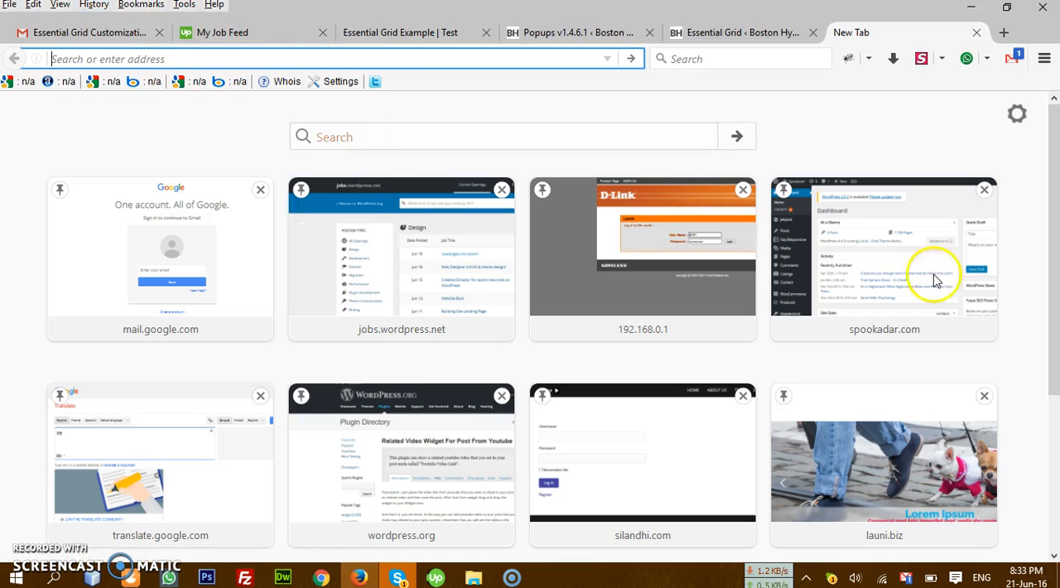
pyautogui.scroll(-4, 663, 311)
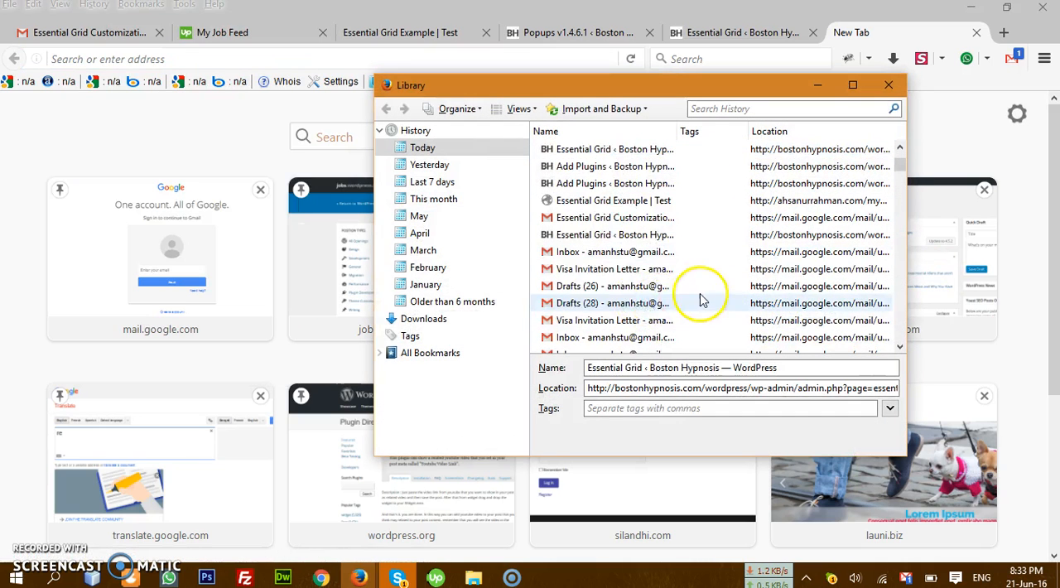
pyautogui.scroll(3, 701, 298)
pyautogui.scroll(2, 655, 302)
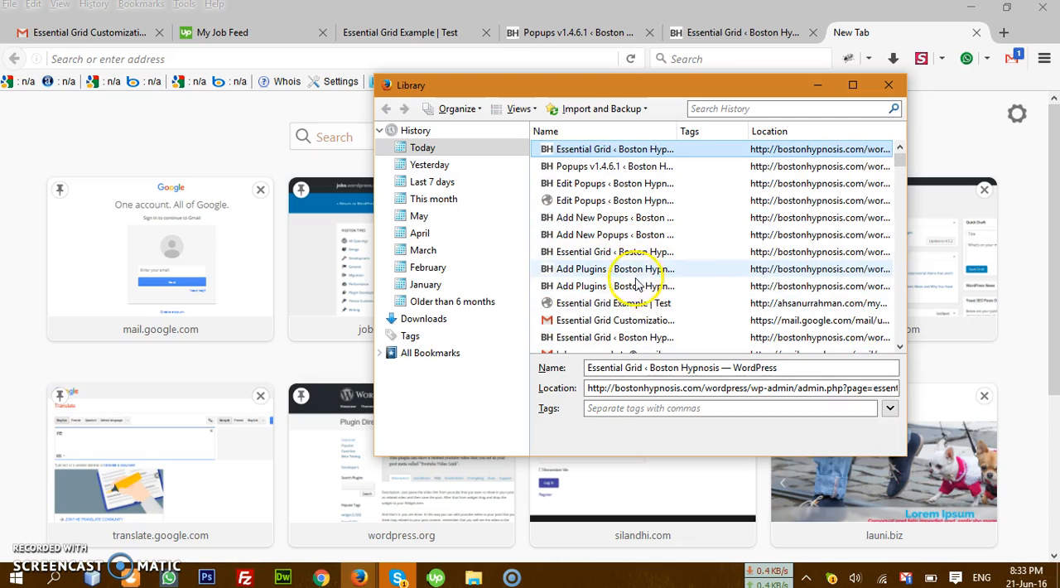
pyautogui.scroll(-4, 634, 281)
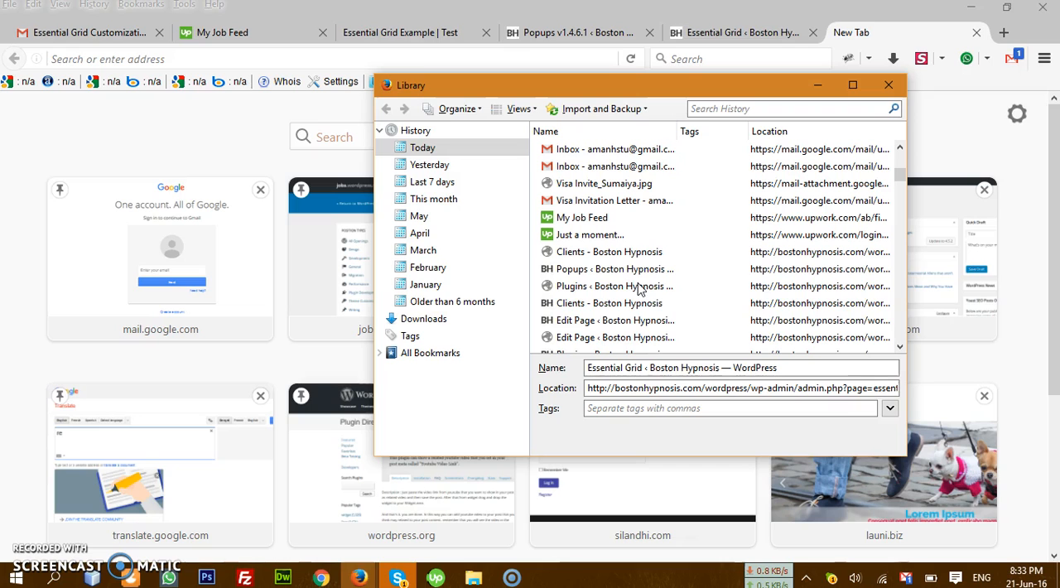
pyautogui.doubleClick(628, 321)
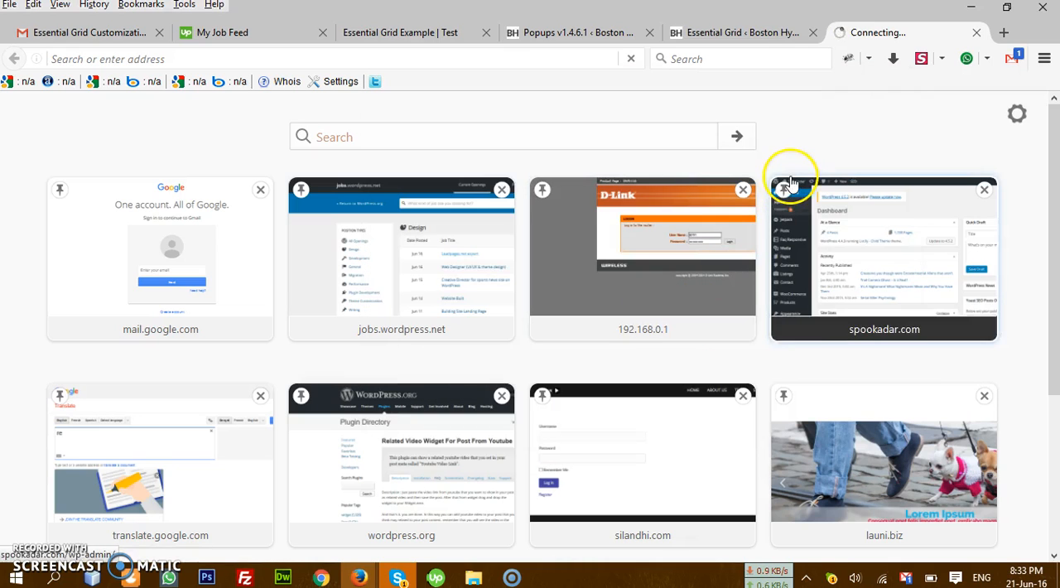
# Step: Revisit the Click Image text appear shortcode in the grid overview, and return to the Clients page editor
pyautogui.click(741, 33)
pyautogui.click(866, 33)
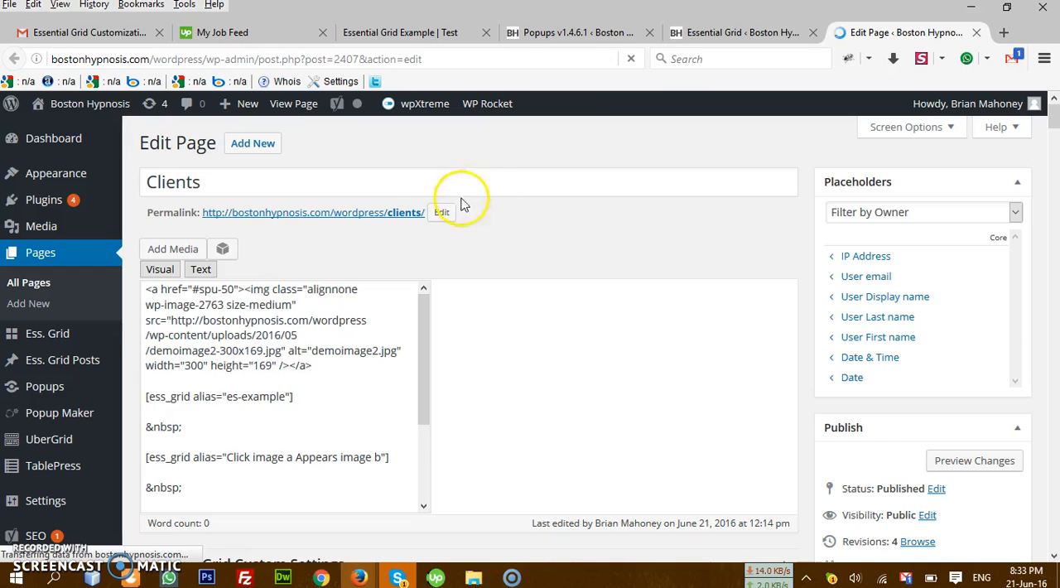
pyautogui.click(729, 35)
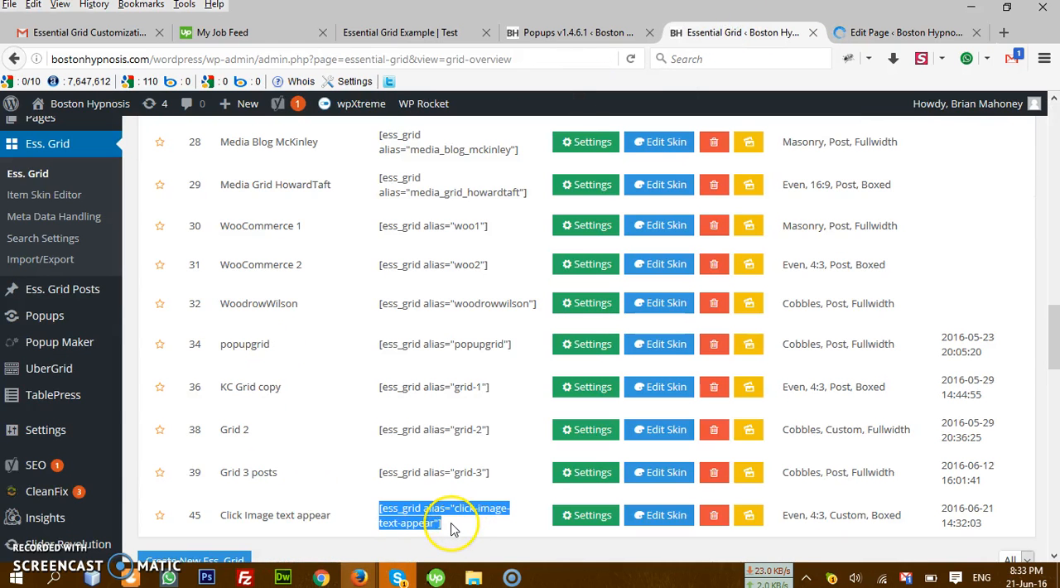
pyautogui.click(901, 32)
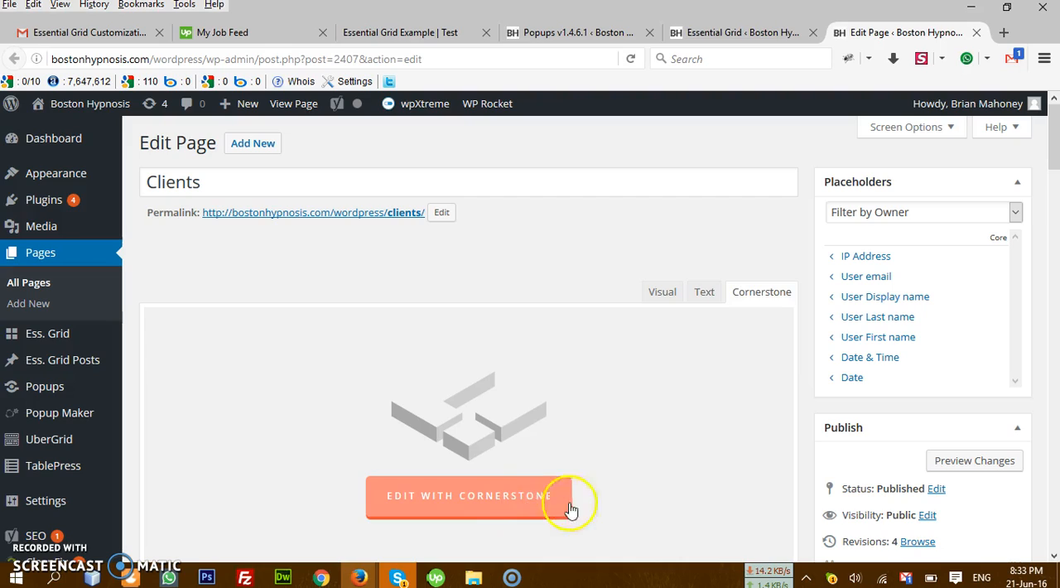
# Step: Switch the Clients page to the Visual editor, accept the Cornerstone warning, and delete all existing content
pyautogui.click(675, 300)
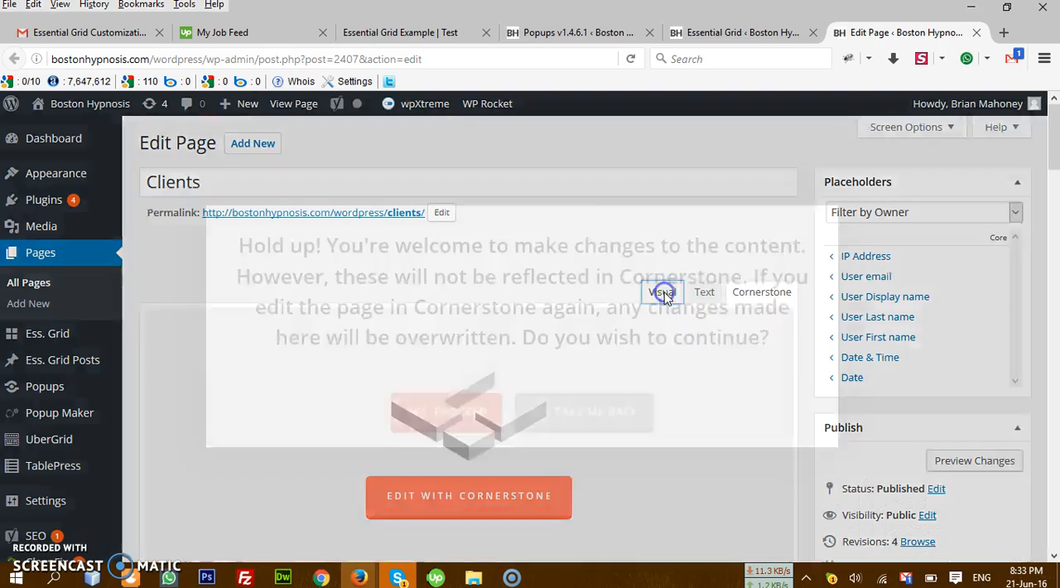
pyautogui.click(468, 405)
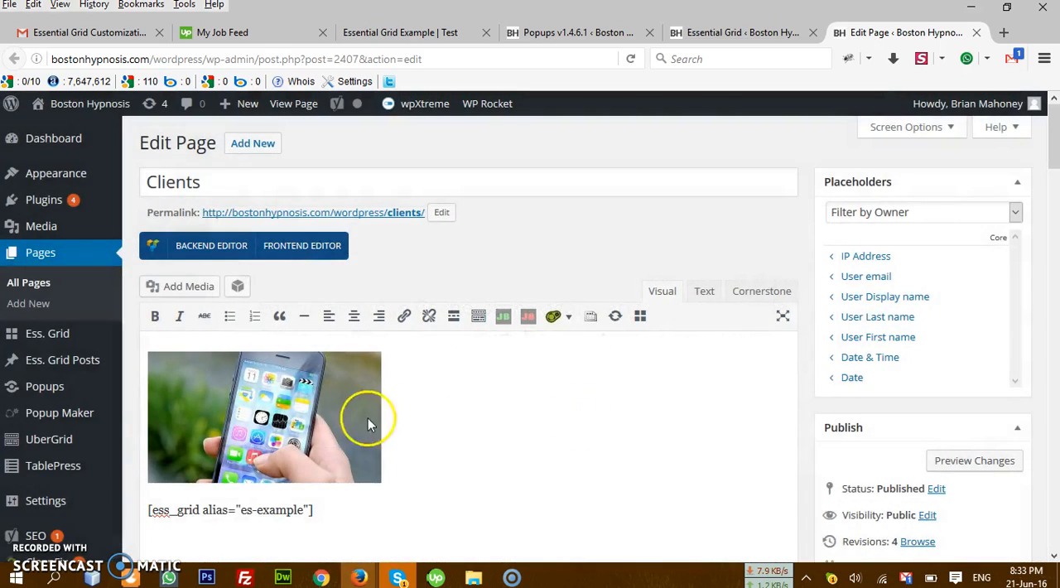
pyautogui.scroll(-3, 359, 422)
pyautogui.moveTo(362, 294); pyautogui.dragTo(157, 286)
pyautogui.click(330, 344)
pyautogui.hotkey('ctrl', 'a')
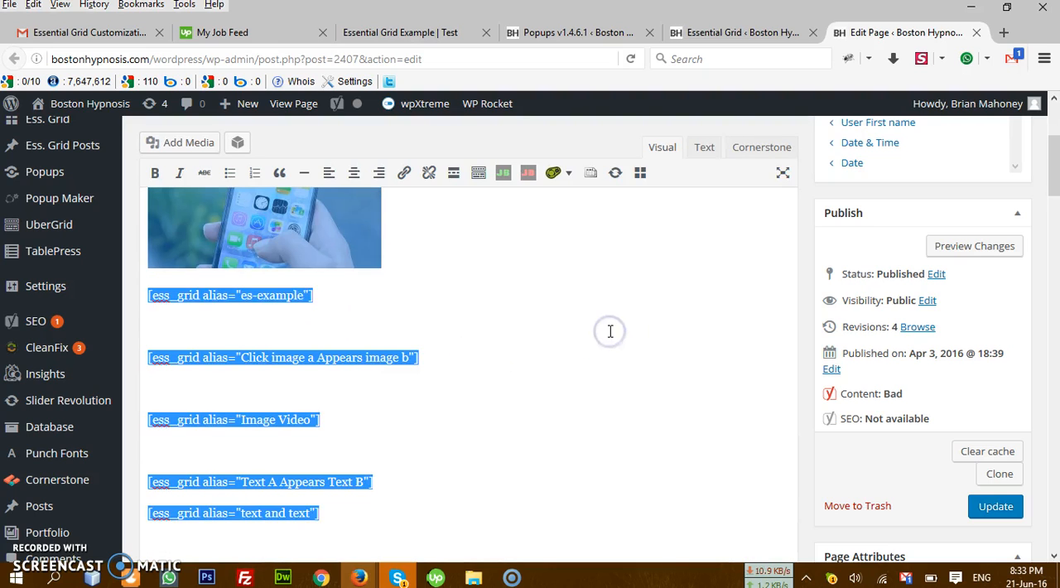
pyautogui.press('BackSpace')
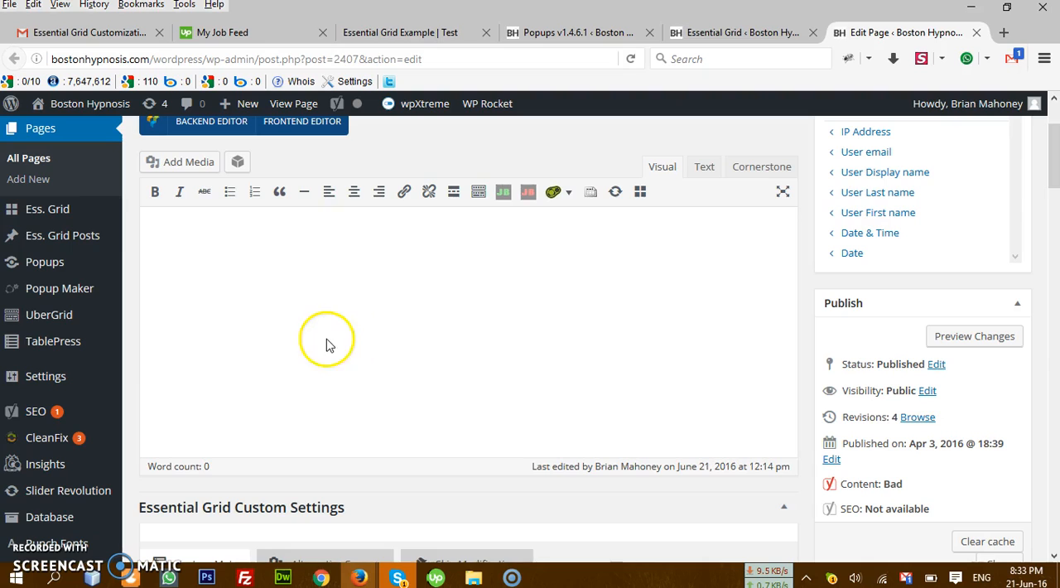
# Step: Paste the shortcode [ess_grid alias="click-image-text-appear"] into the empty Clients page and compare it with the grid overview
pyautogui.scroll(3, 347, 343)
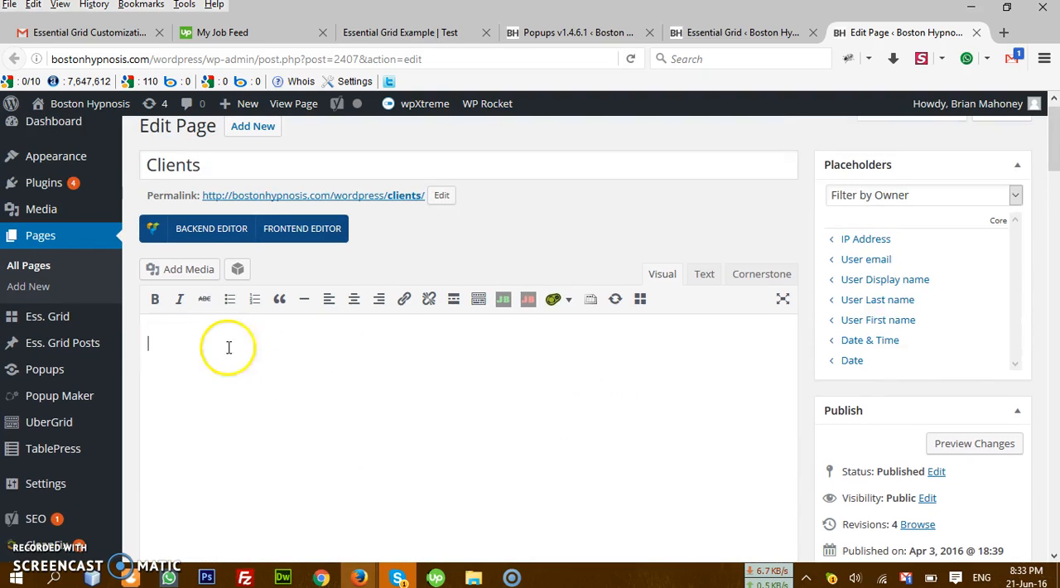
pyautogui.rightClick(242, 345)
pyautogui.click(300, 413)
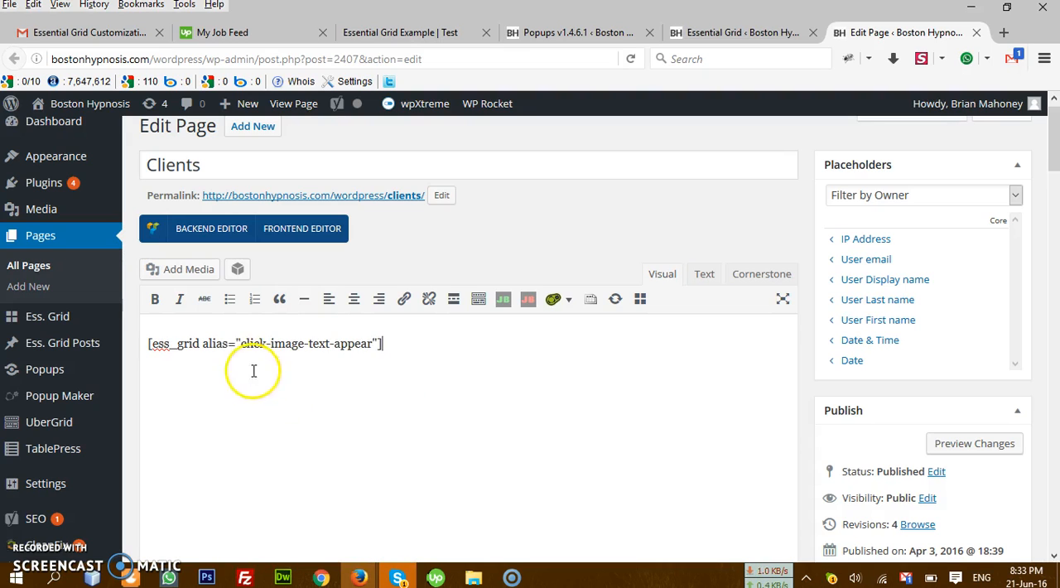
pyautogui.click(710, 33)
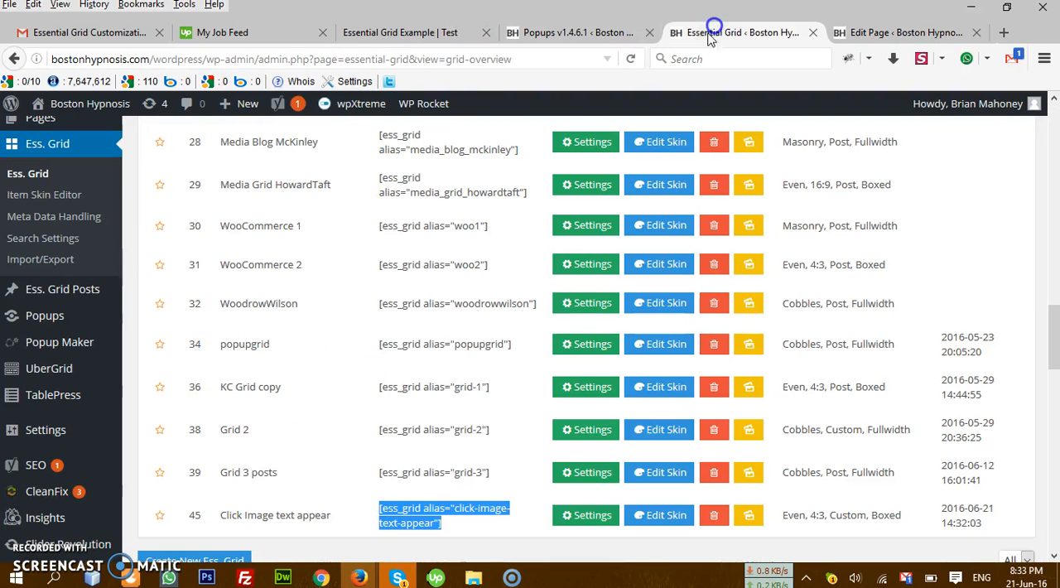
pyautogui.click(894, 32)
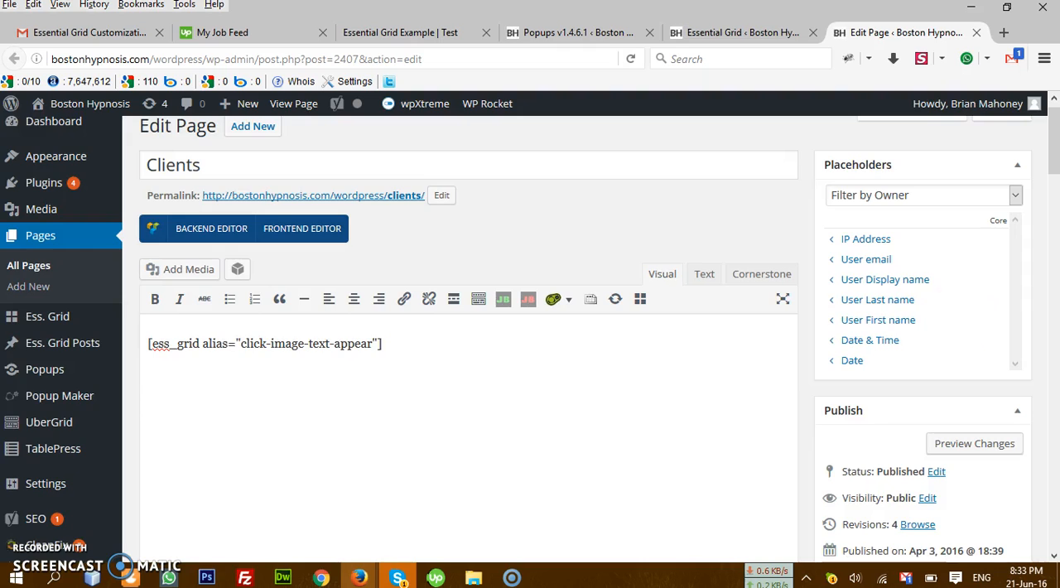
# Step: Update the published Clients page with the pasted grid shortcode
pyautogui.scroll(-3, 1006, 331)
pyautogui.scroll(3, 1013, 357)
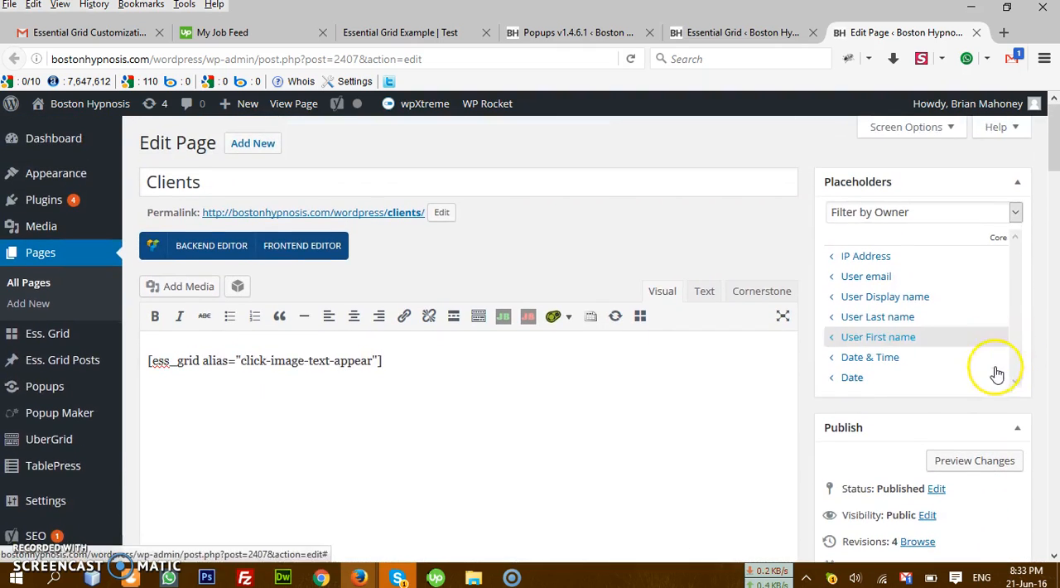
pyautogui.scroll(-4, 997, 375)
pyautogui.click(995, 399)
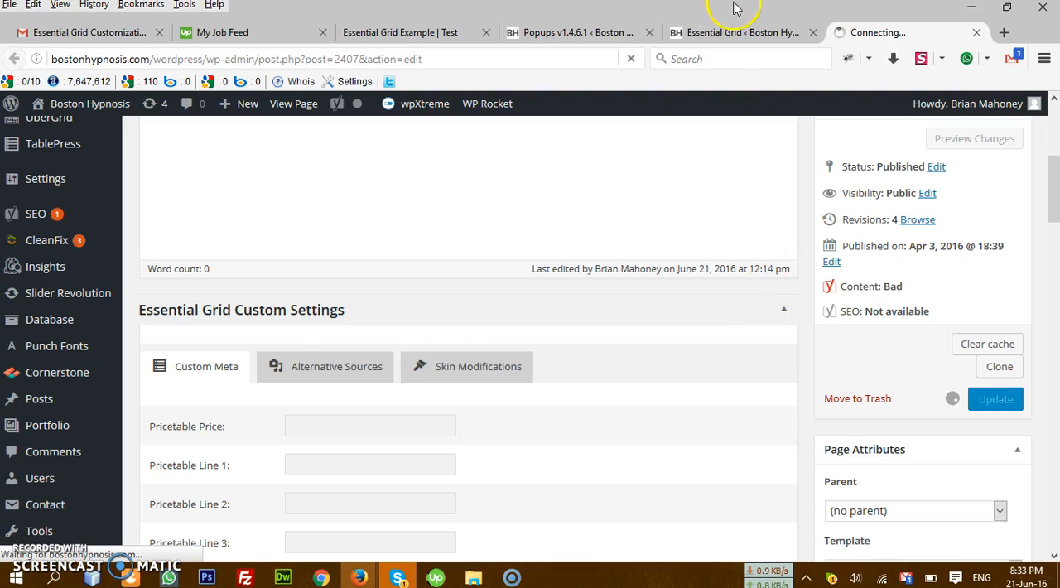
pyautogui.click(733, 30)
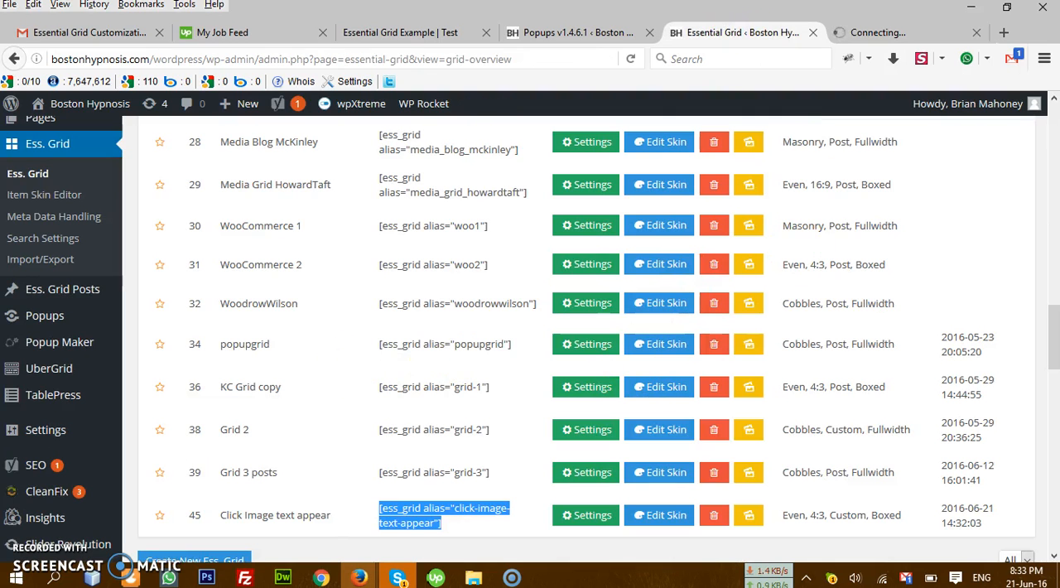
pyautogui.click(892, 34)
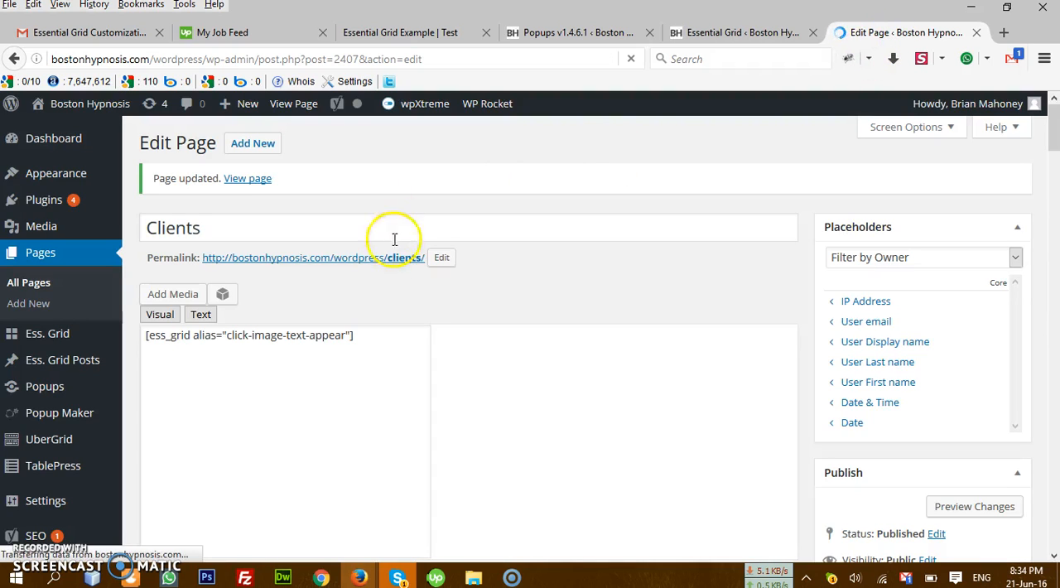
# Step: Open the live Clients page from its permalink in a new tab
pyautogui.rightClick(381, 259)
pyautogui.click(454, 271)
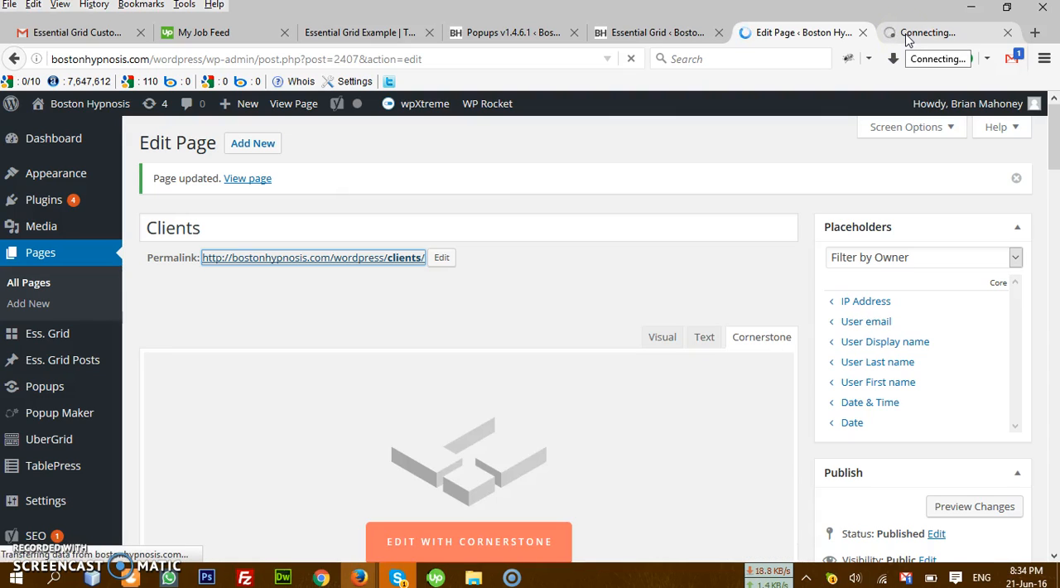
pyautogui.click(909, 37)
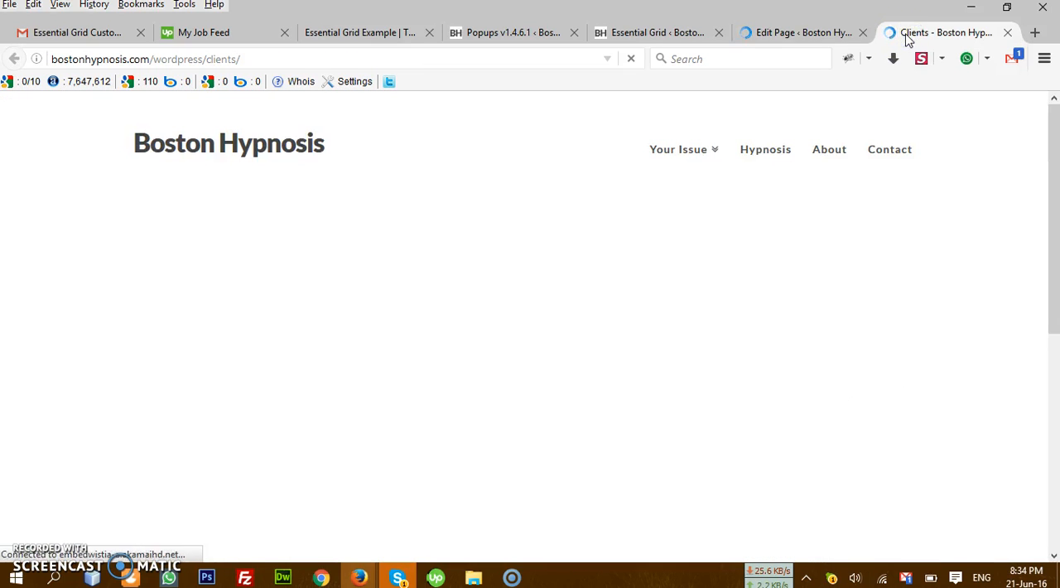
# Step: Test the grid cell's link and magnifier icons on the live page, and close the image lightbox
pyautogui.moveTo(128, 331)
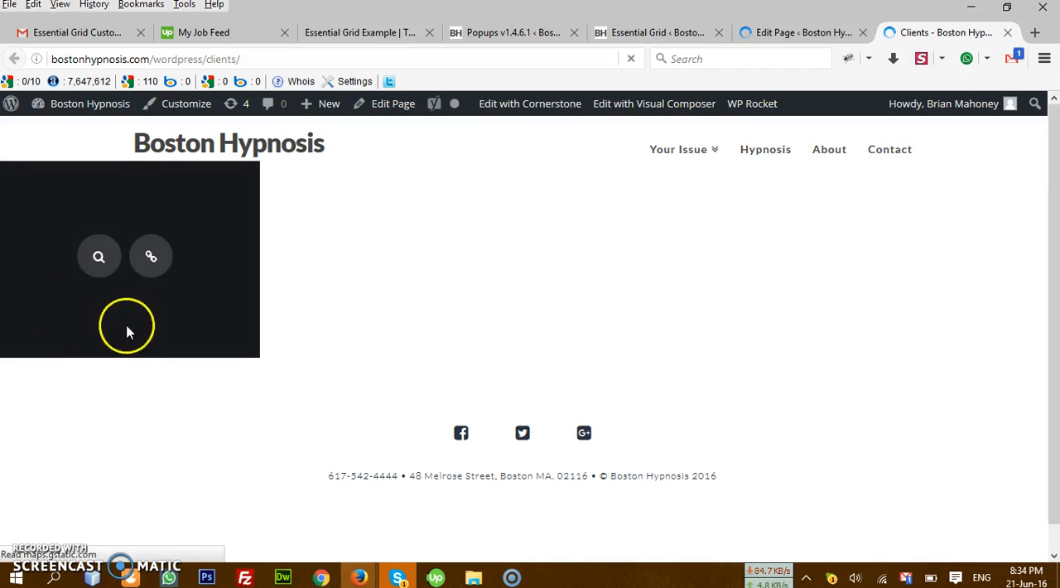
pyautogui.click(149, 255)
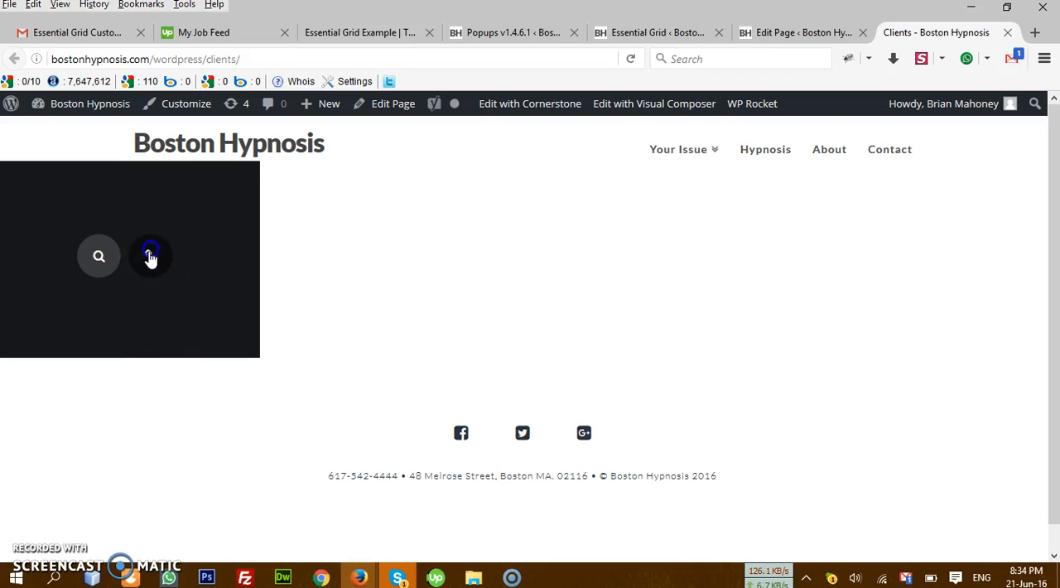
pyautogui.click(87, 260)
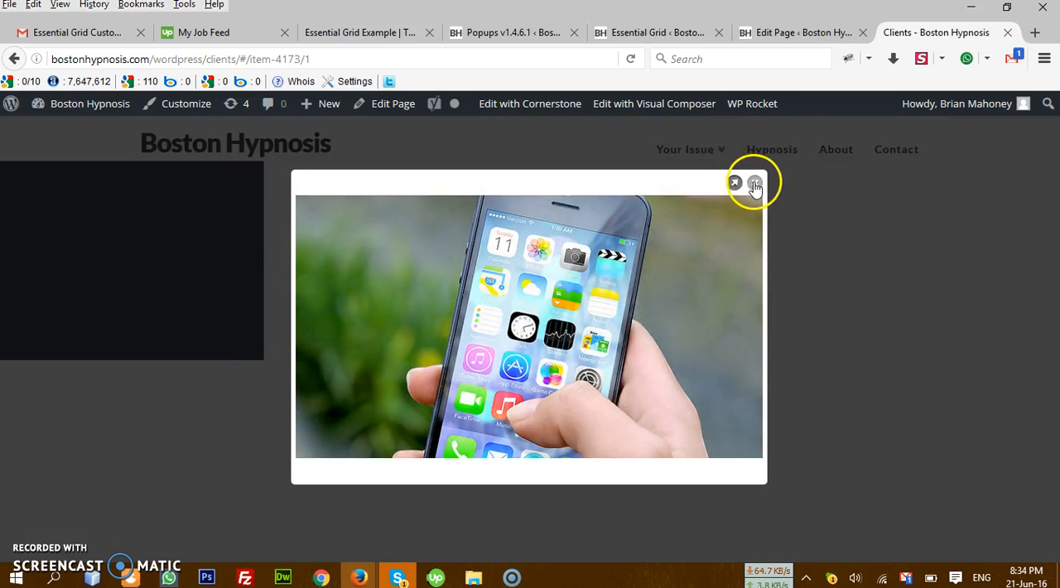
pyautogui.click(753, 183)
pyautogui.moveTo(96, 277)
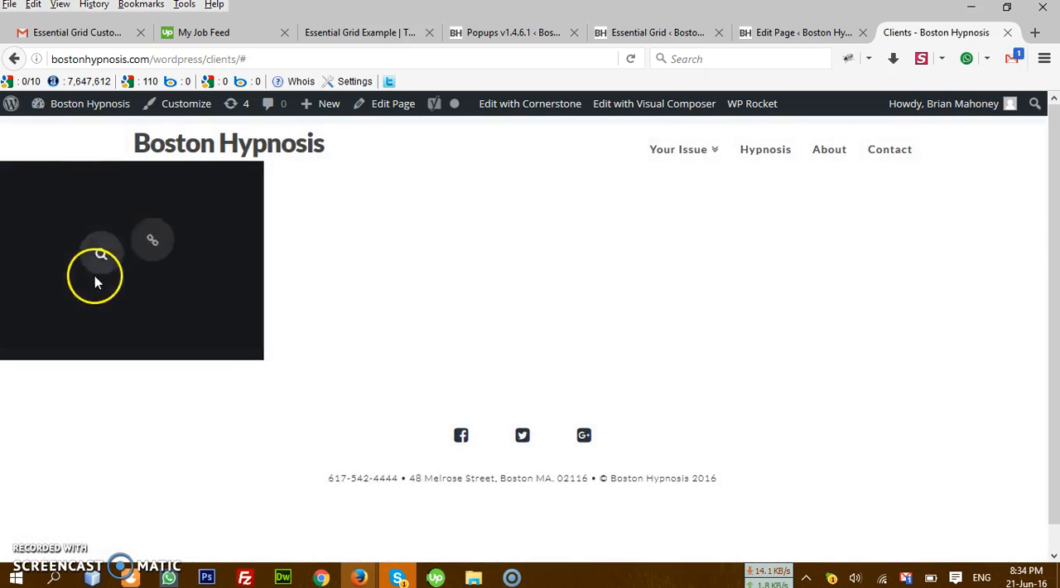
# Step: Return to the Essential Grid overview and open the settings of the Click Image text appear grid
pyautogui.click(807, 32)
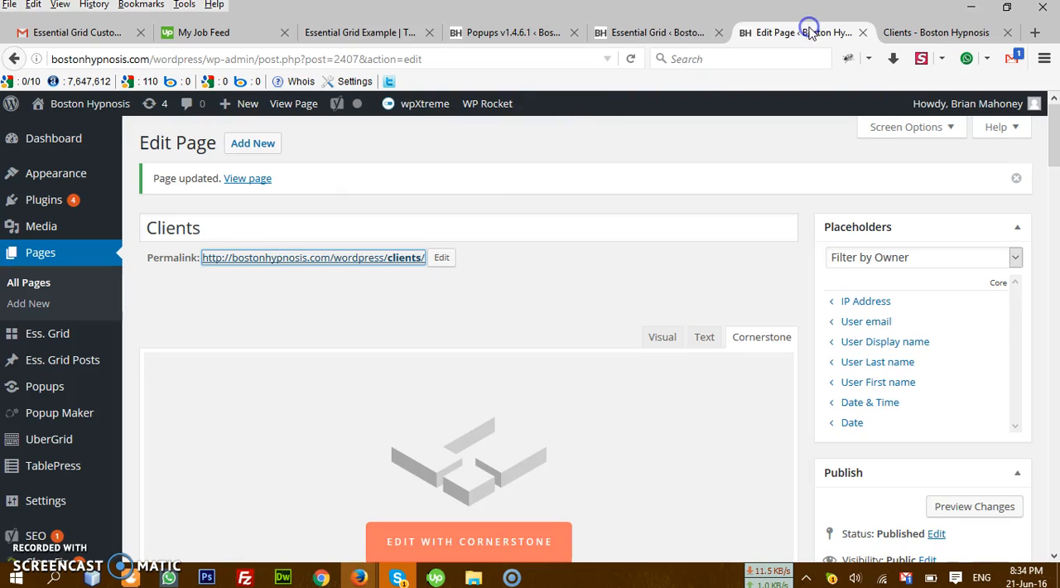
pyautogui.click(652, 33)
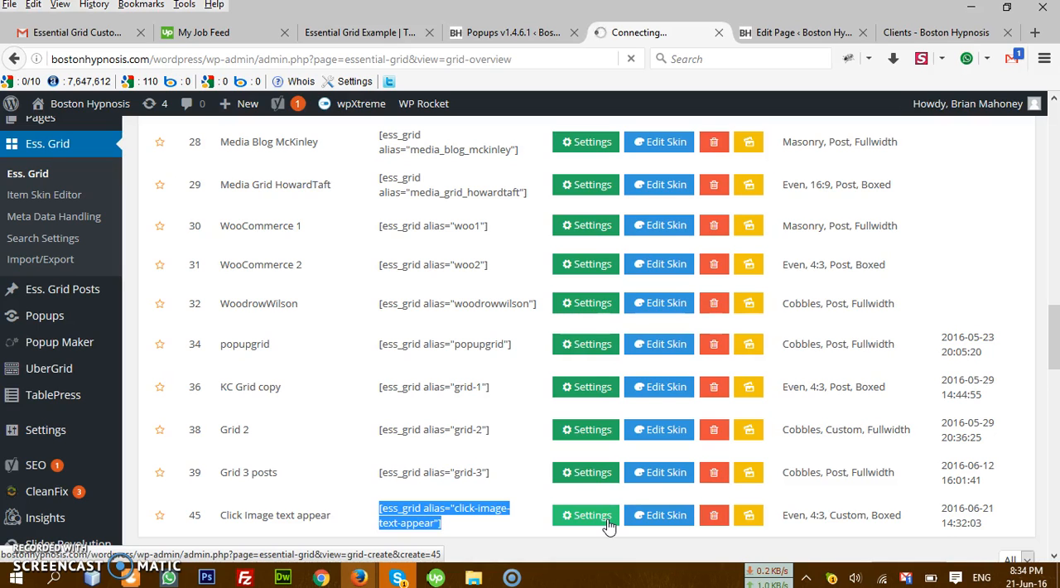
pyautogui.click(589, 516)
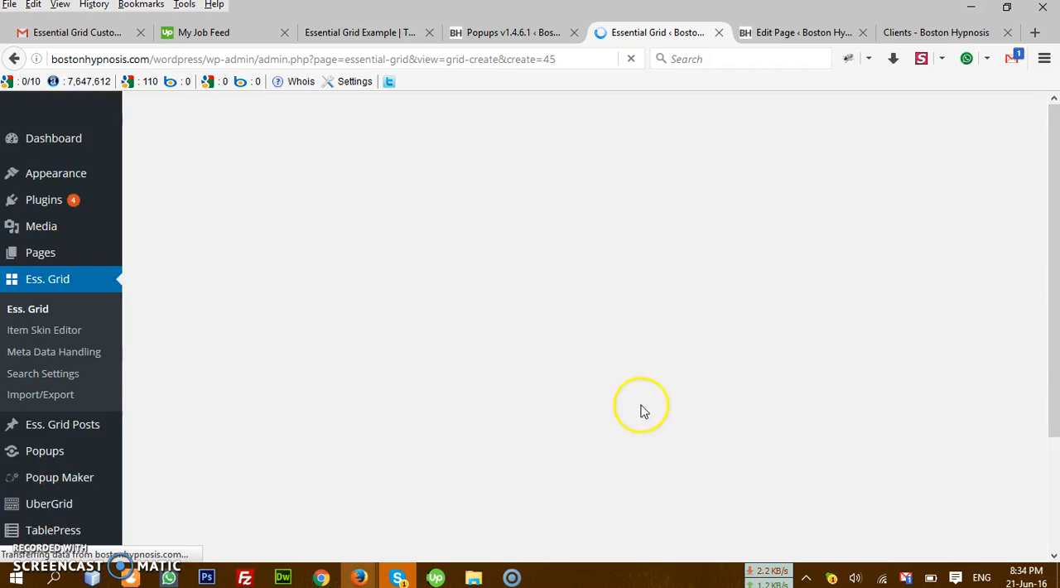
pyautogui.scroll(-5, 428, 357)
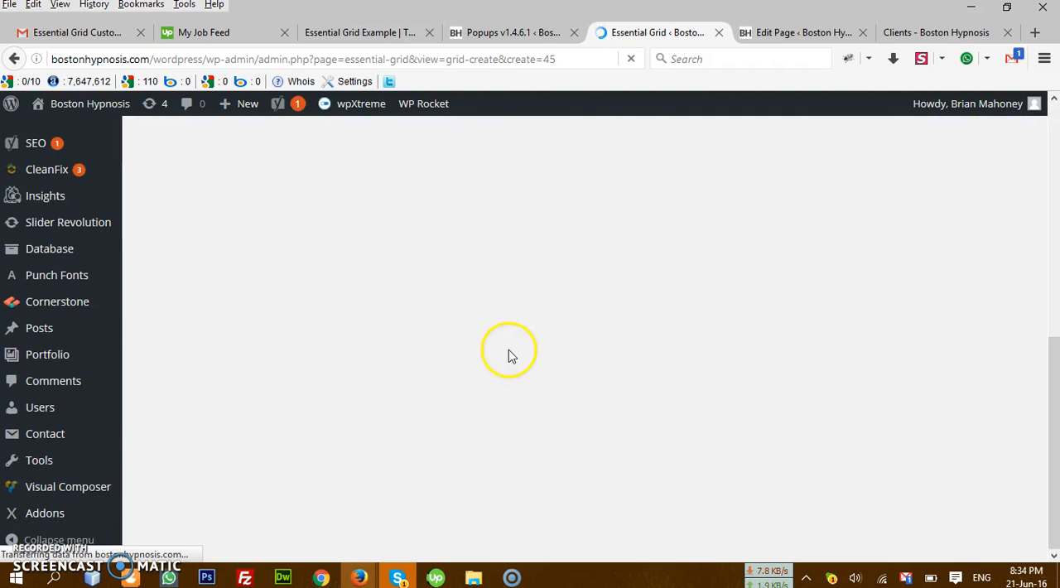
pyautogui.click(914, 31)
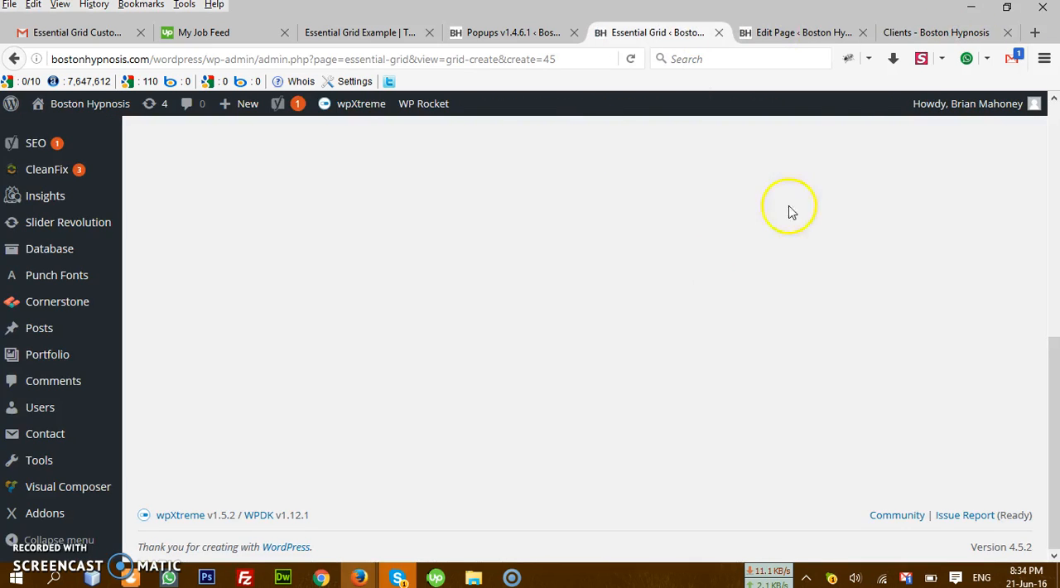
# Step: Open the grid's existing element for editing from the Editor / Preview area
pyautogui.scroll(8, 553, 383)
pyautogui.scroll(-2, 553, 383)
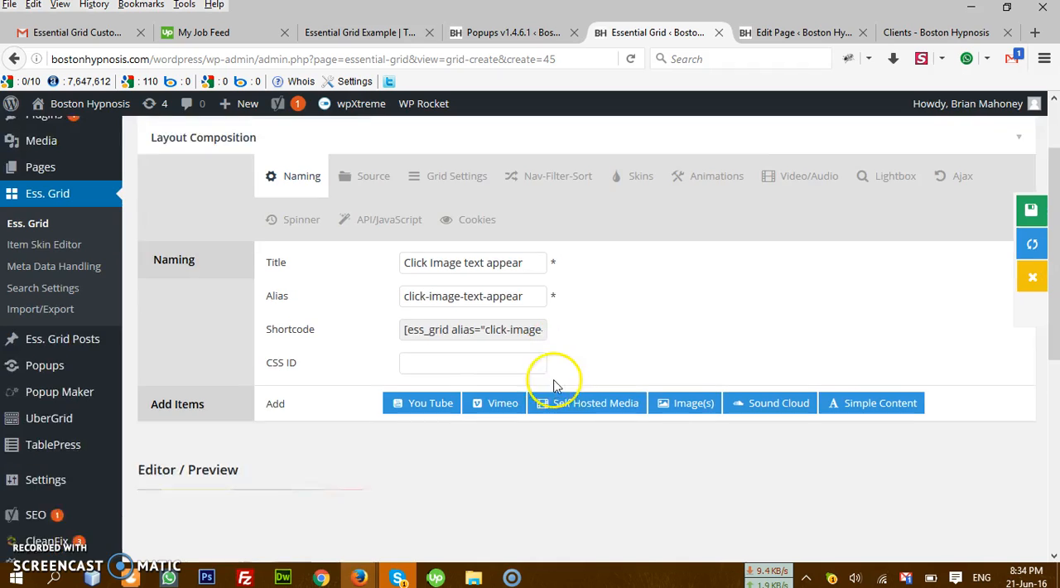
pyautogui.scroll(-4, 339, 402)
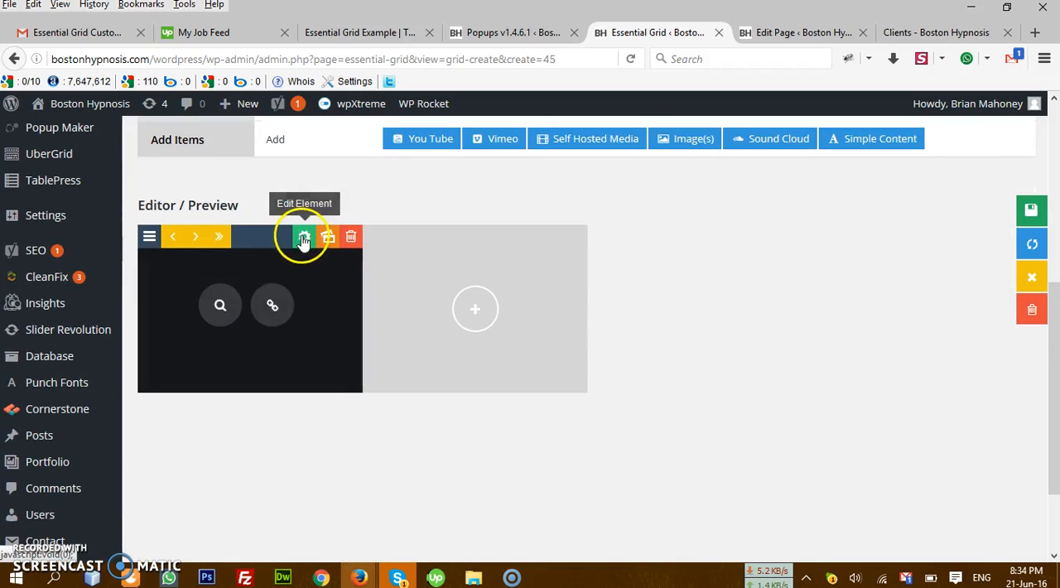
pyautogui.click(303, 239)
pyautogui.scroll(5, 522, 355)
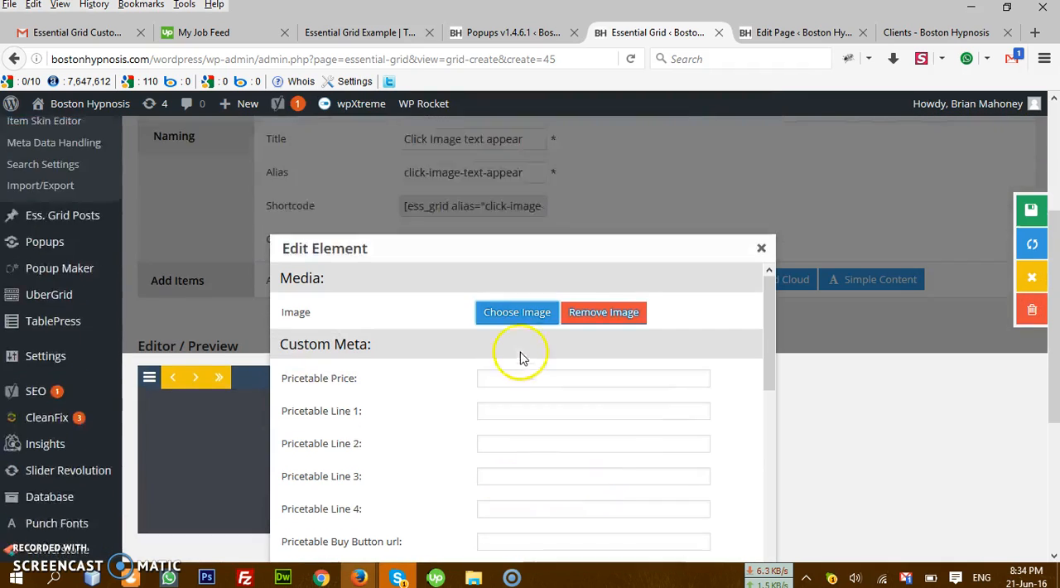
# Step: Copy the Click Image Text Appear popup's ID #spu-3102 from the popups list and paste it as the grid element's URL
pyautogui.scroll(-5, 522, 353)
pyautogui.scroll(-3, 621, 315)
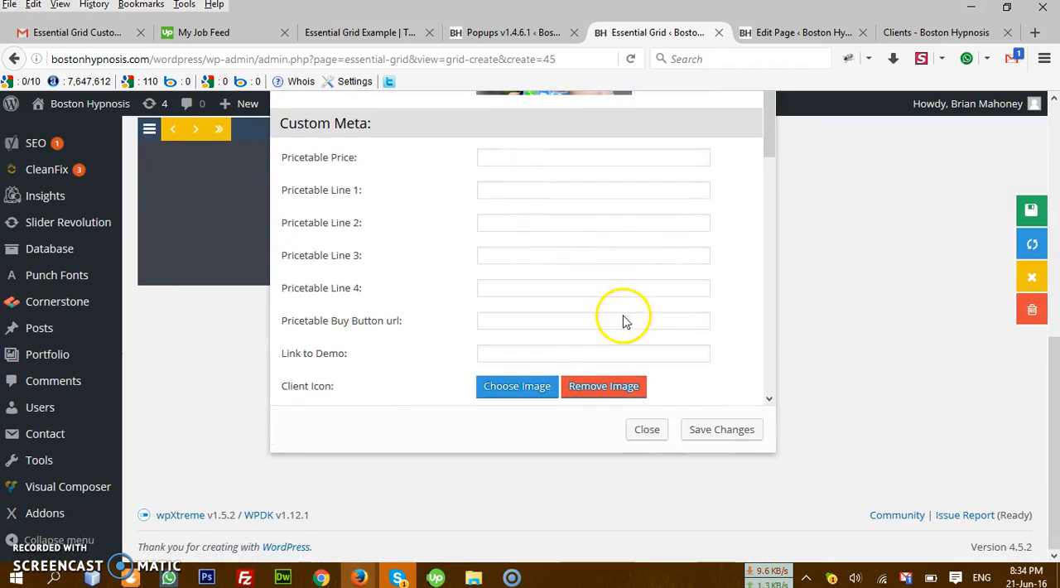
pyautogui.scroll(-4, 624, 315)
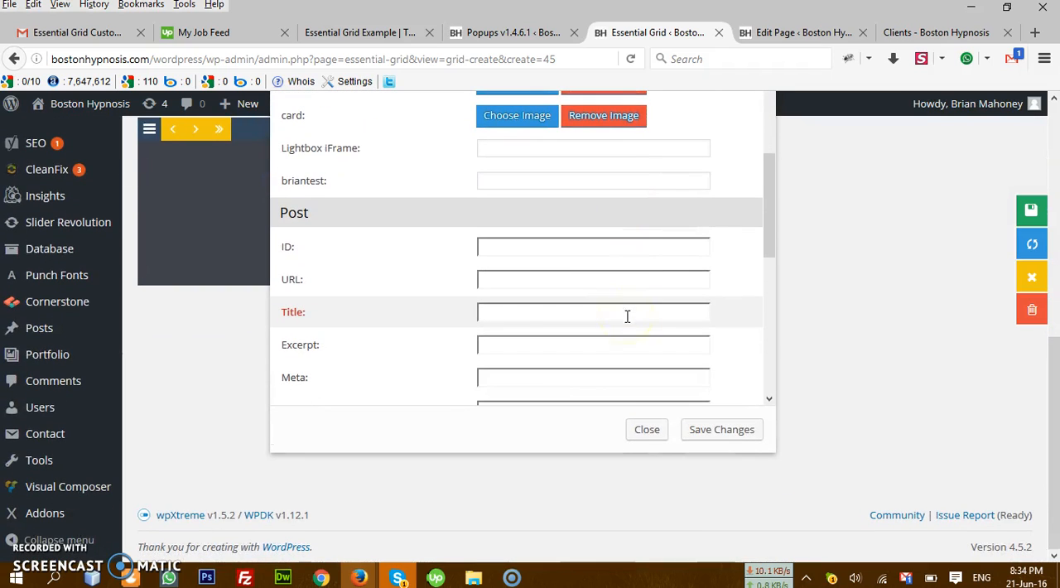
pyautogui.click(547, 280)
pyautogui.click(479, 34)
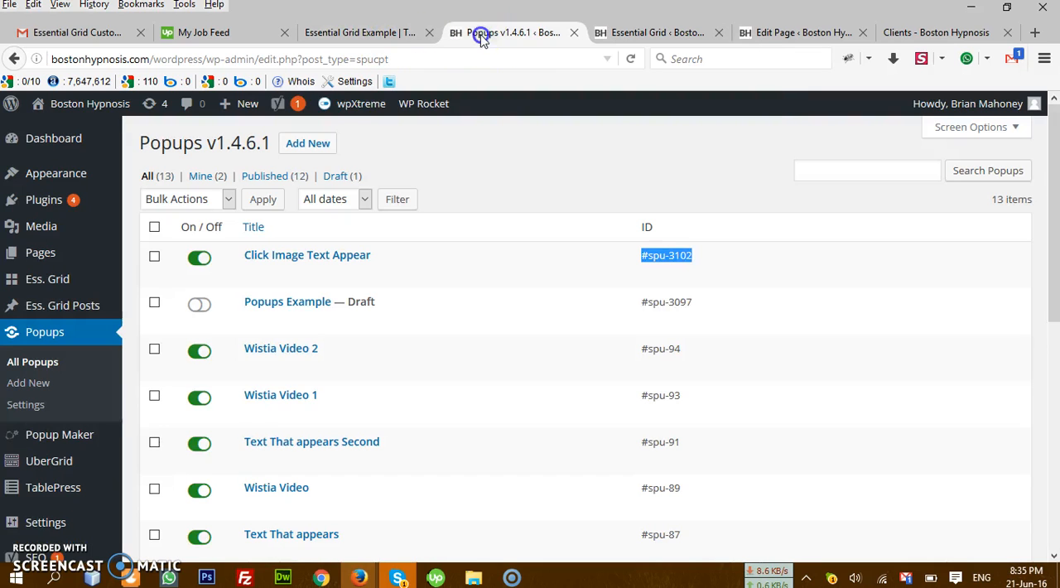
pyautogui.rightClick(677, 258)
pyautogui.click(682, 263)
pyautogui.click(743, 32)
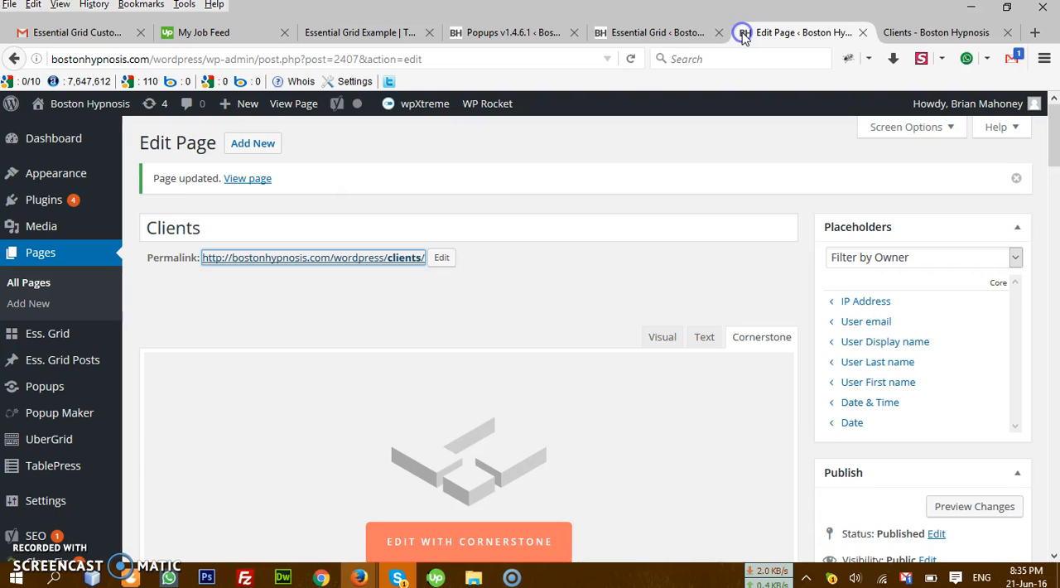
pyautogui.click(669, 34)
pyautogui.rightClick(509, 281)
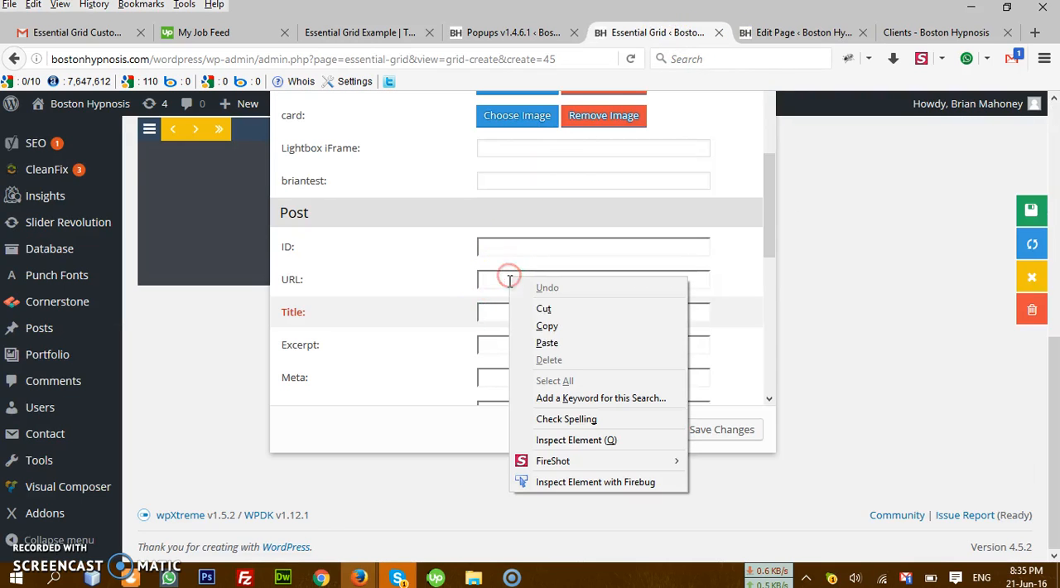
pyautogui.click(568, 347)
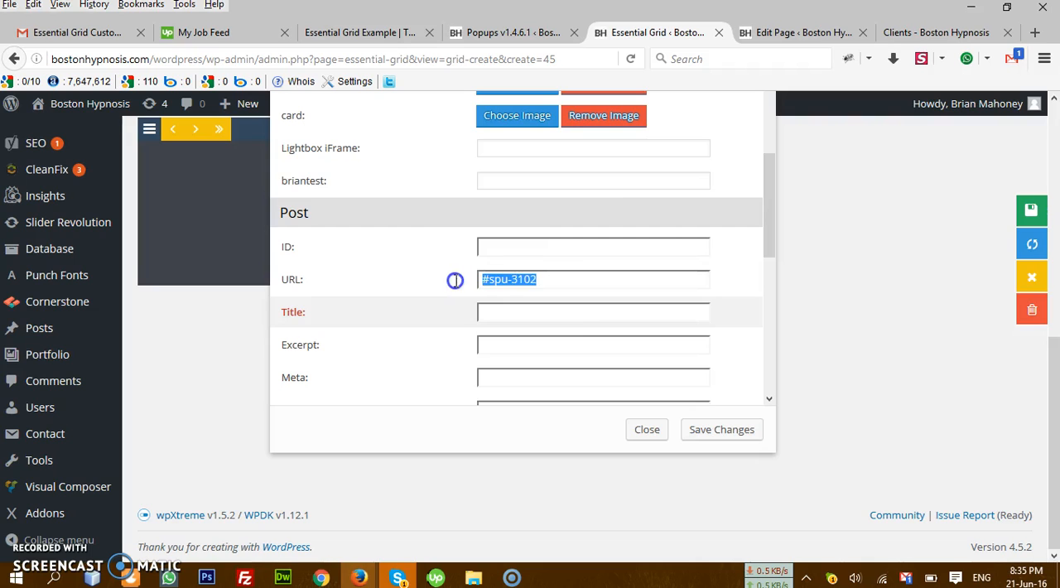
# Step: Check the element's Post Link and image, save the element changes, and save the grid
pyautogui.scroll(-8, 516, 307)
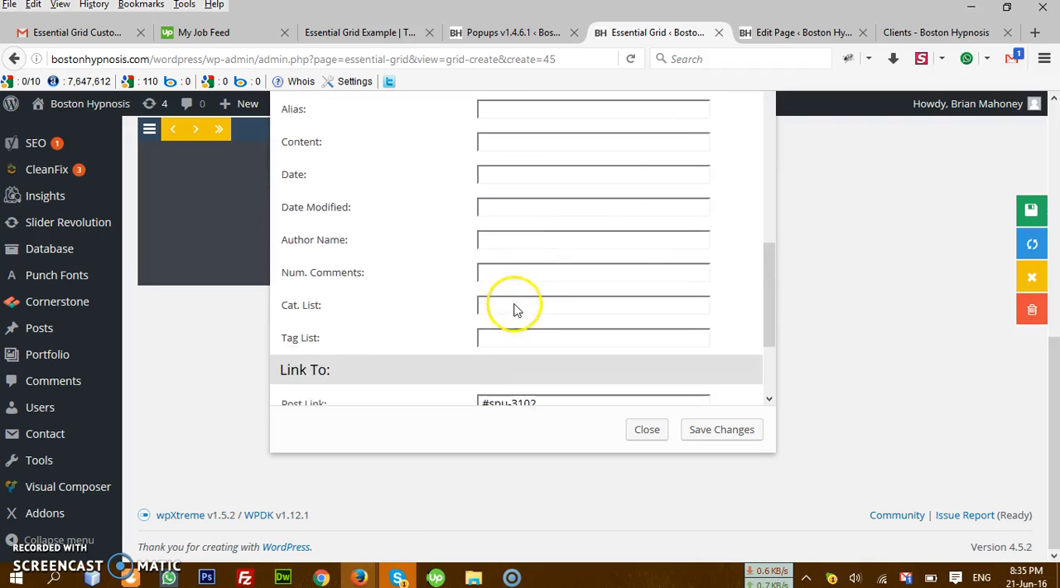
pyautogui.scroll(-1, 512, 309)
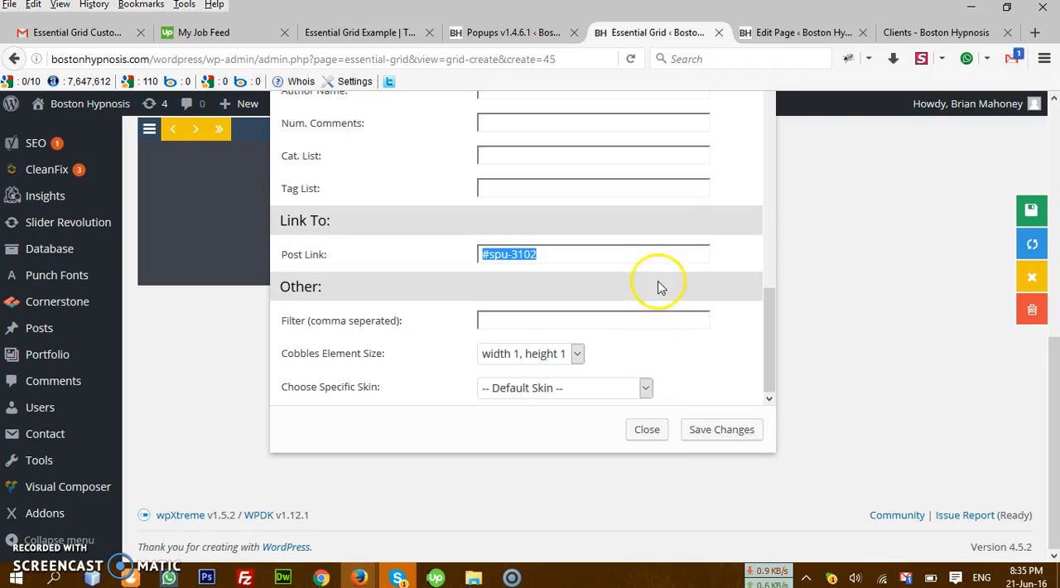
pyautogui.scroll(15, 660, 290)
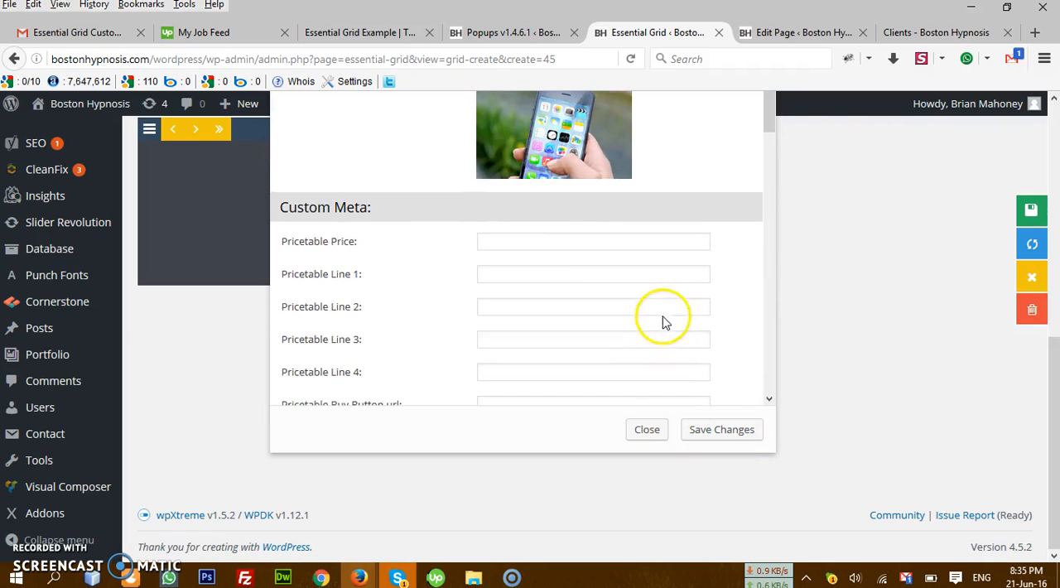
pyautogui.scroll(3, 580, 257)
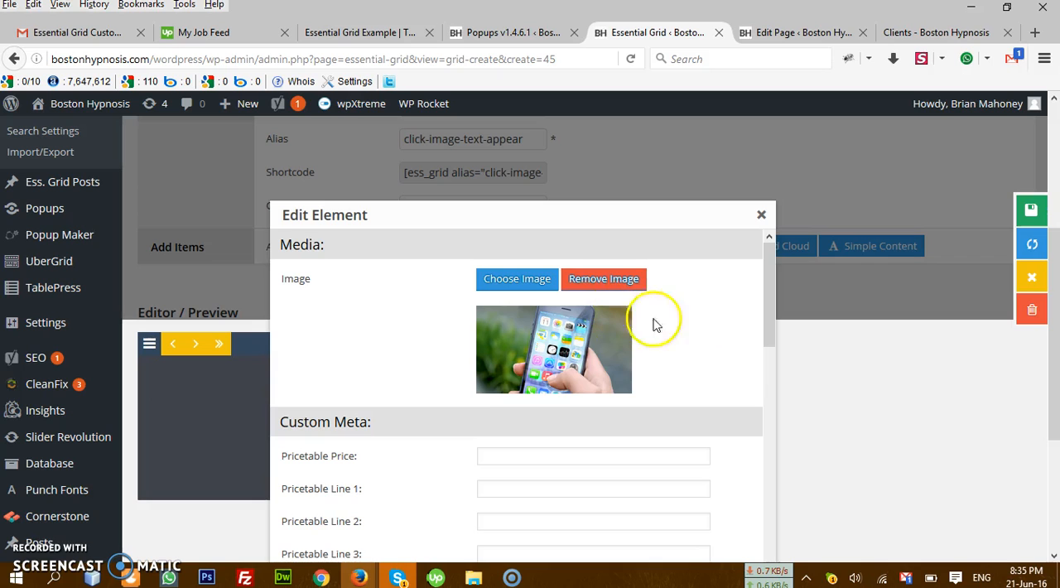
pyautogui.scroll(-10, 669, 315)
pyautogui.scroll(-5, 732, 411)
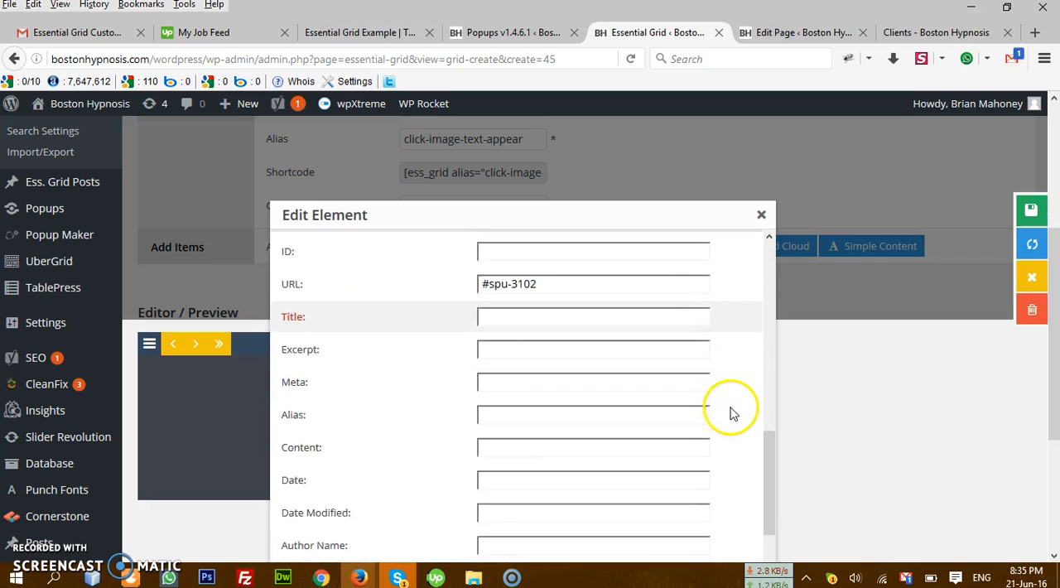
pyautogui.scroll(-3, 762, 411)
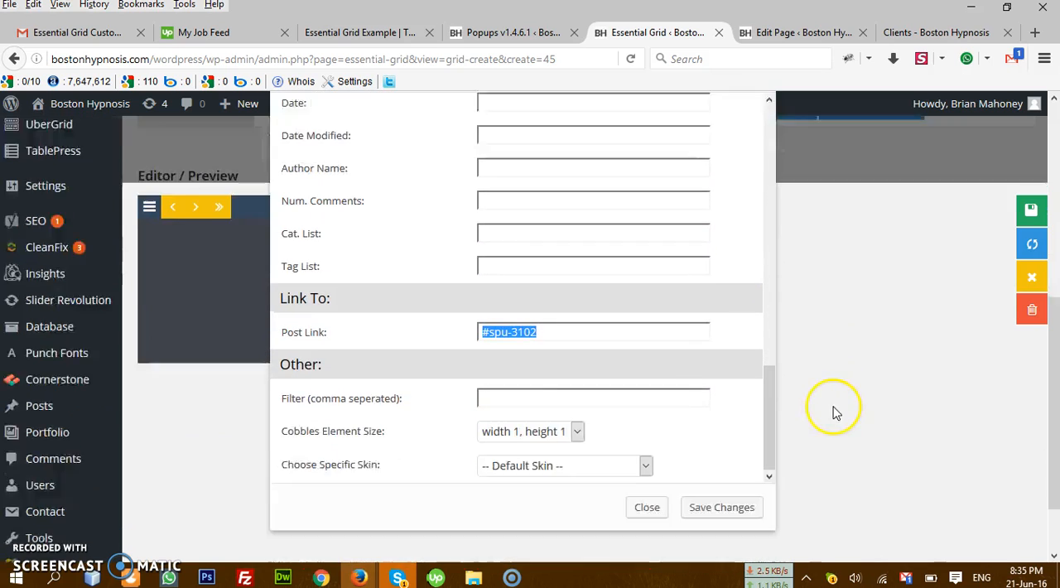
pyautogui.click(731, 433)
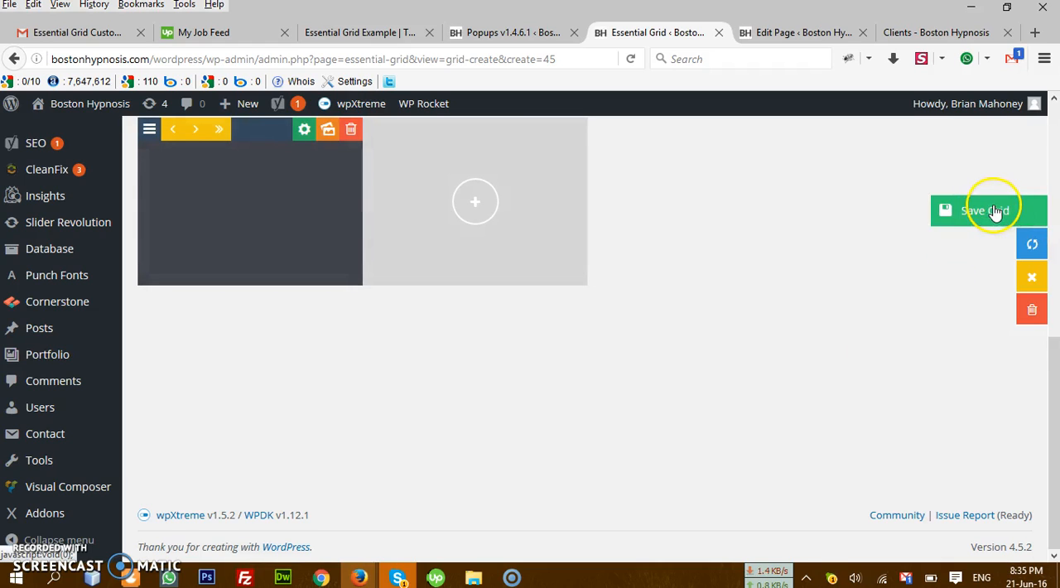
pyautogui.click(993, 211)
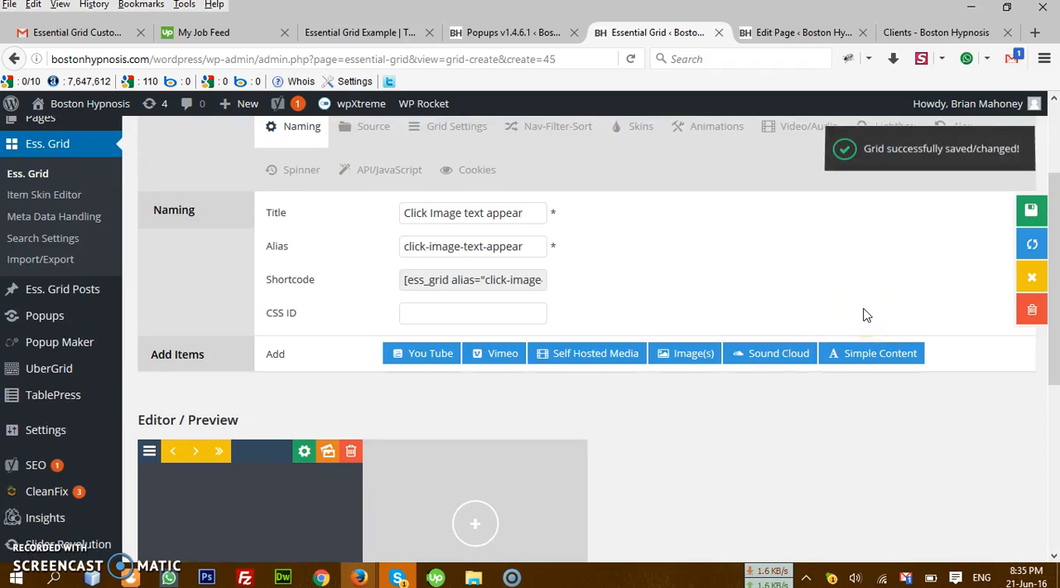
# Step: Reload the live Clients page, test the grid cell's magnifier icon, and close the image lightbox
pyautogui.click(927, 33)
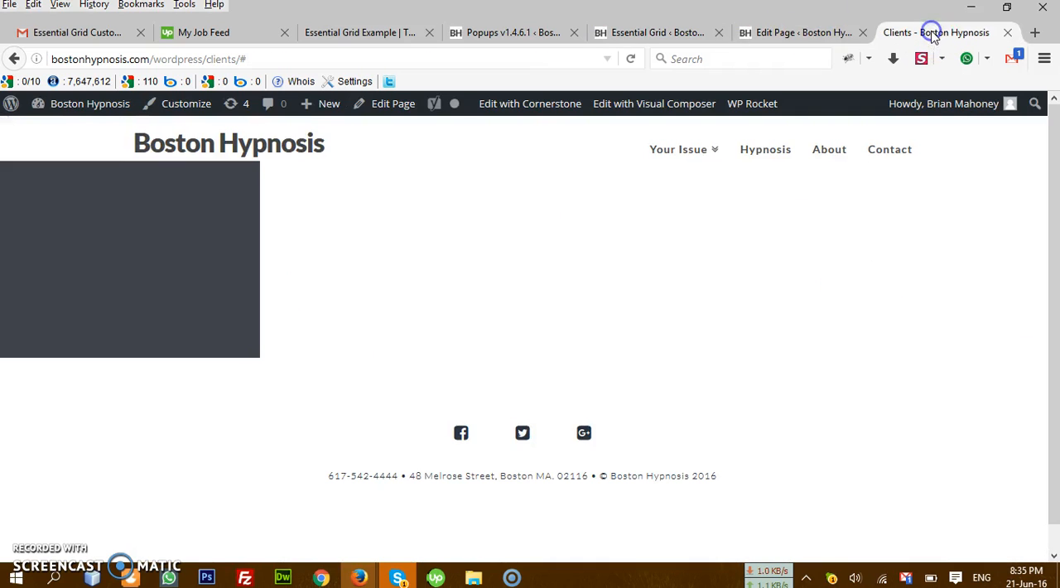
pyautogui.click(631, 58)
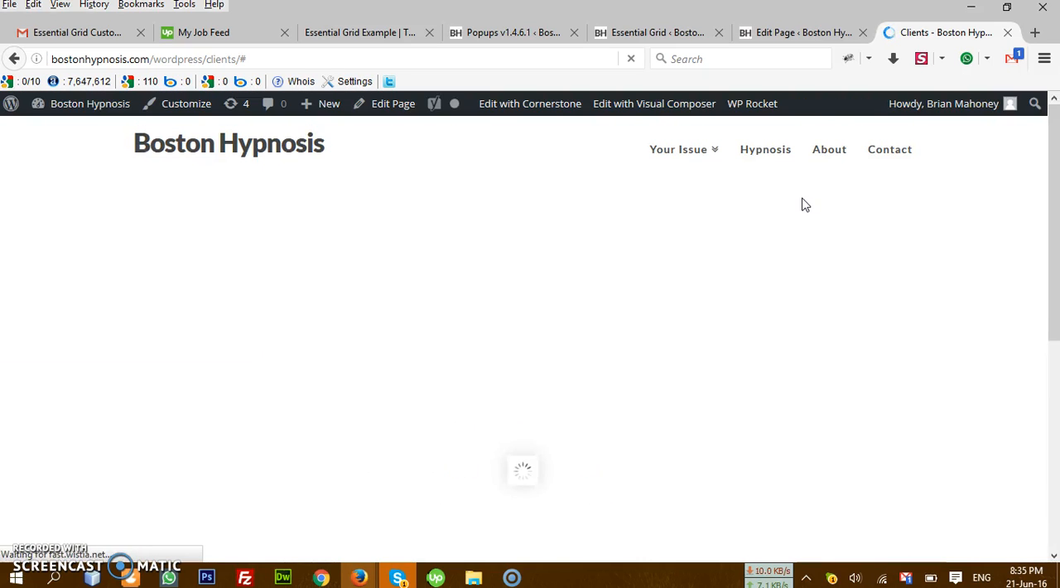
pyautogui.click(837, 189)
pyautogui.moveTo(190, 281)
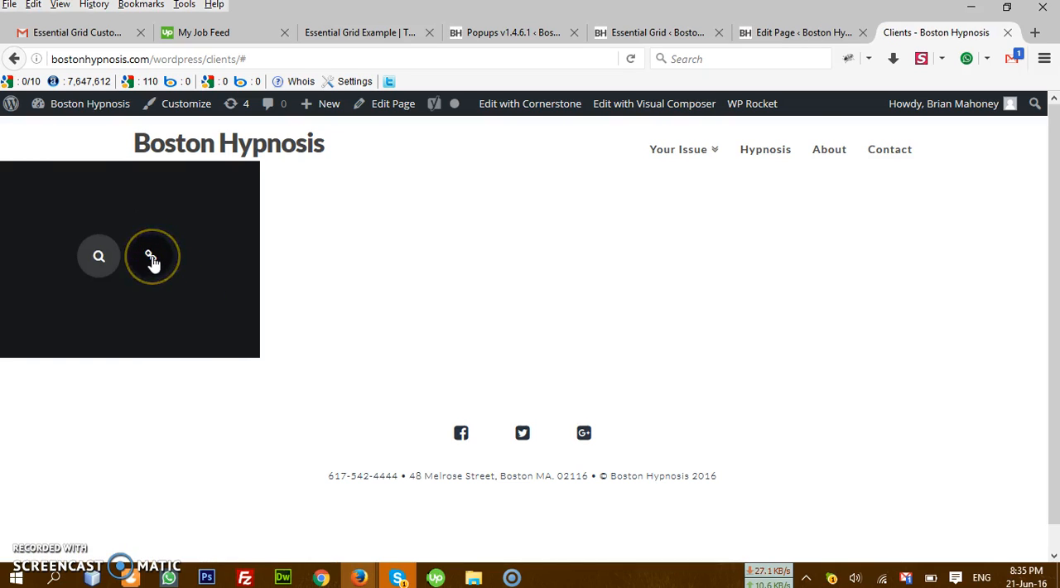
pyautogui.click(90, 256)
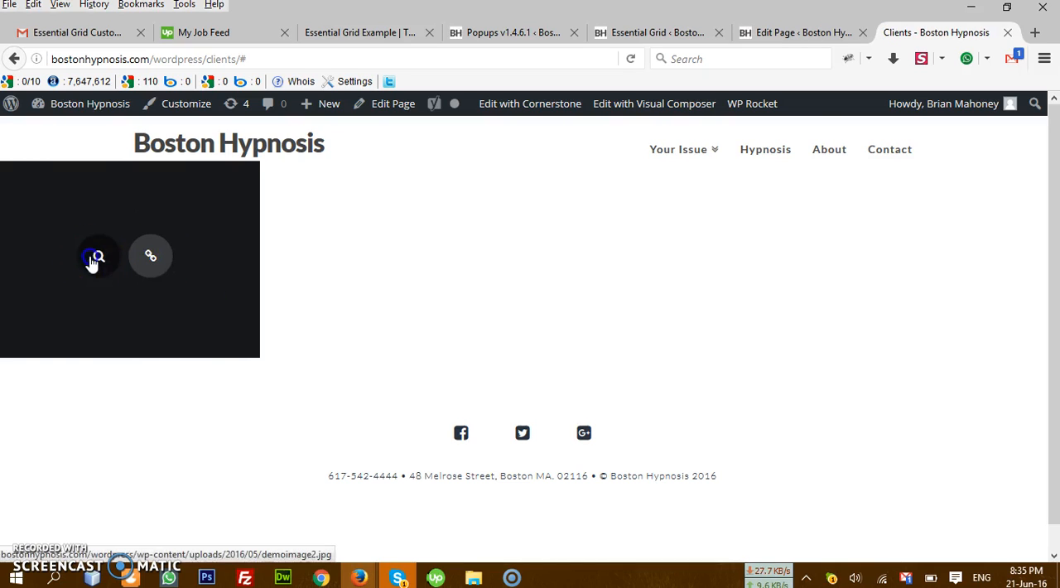
pyautogui.click(101, 268)
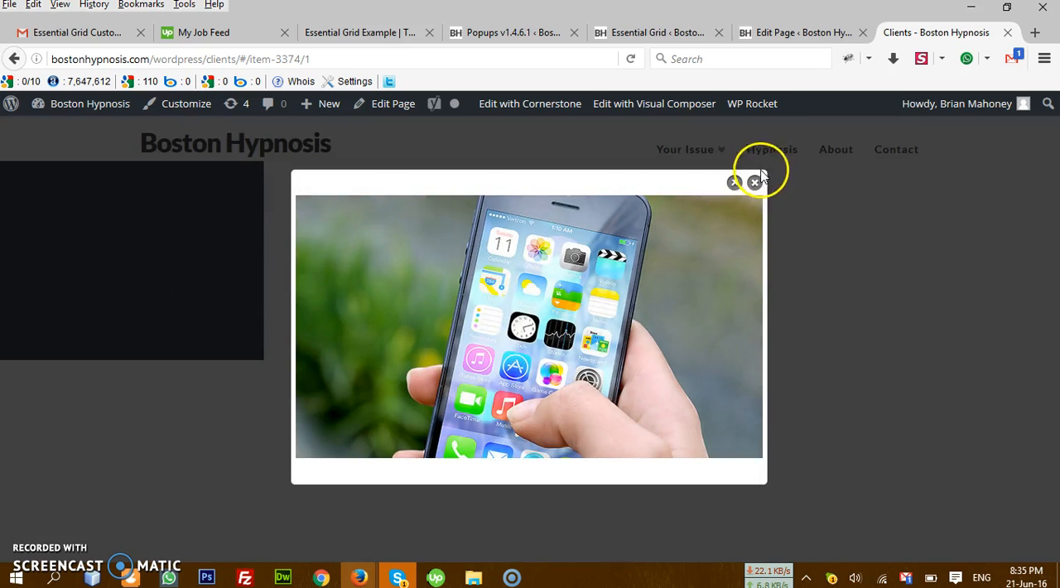
pyautogui.click(753, 182)
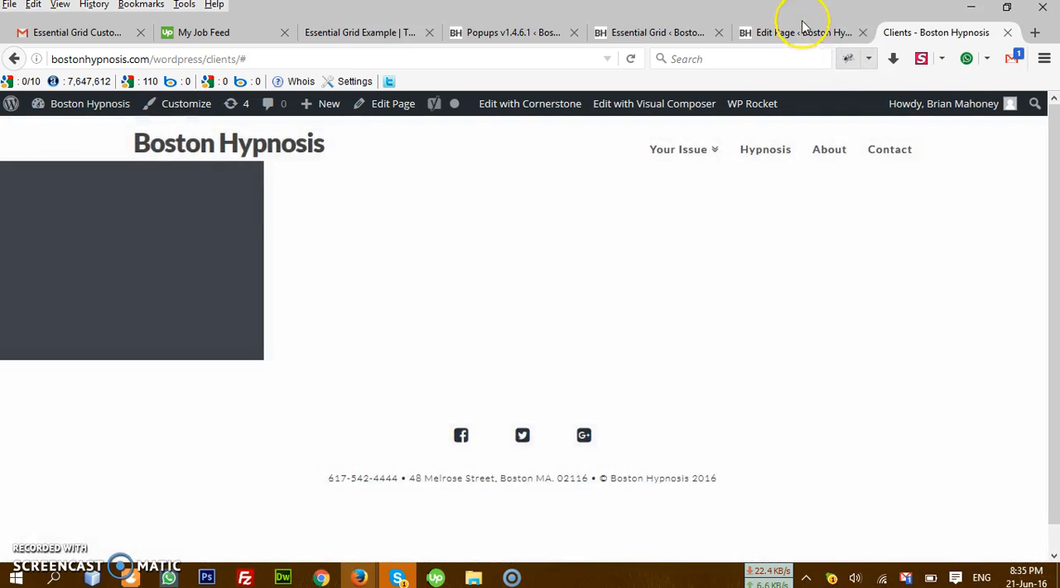
# Step: Return to the grid's settings and examine the item skins, including the link and magnifier icons on the selected Washington skin
pyautogui.click(799, 32)
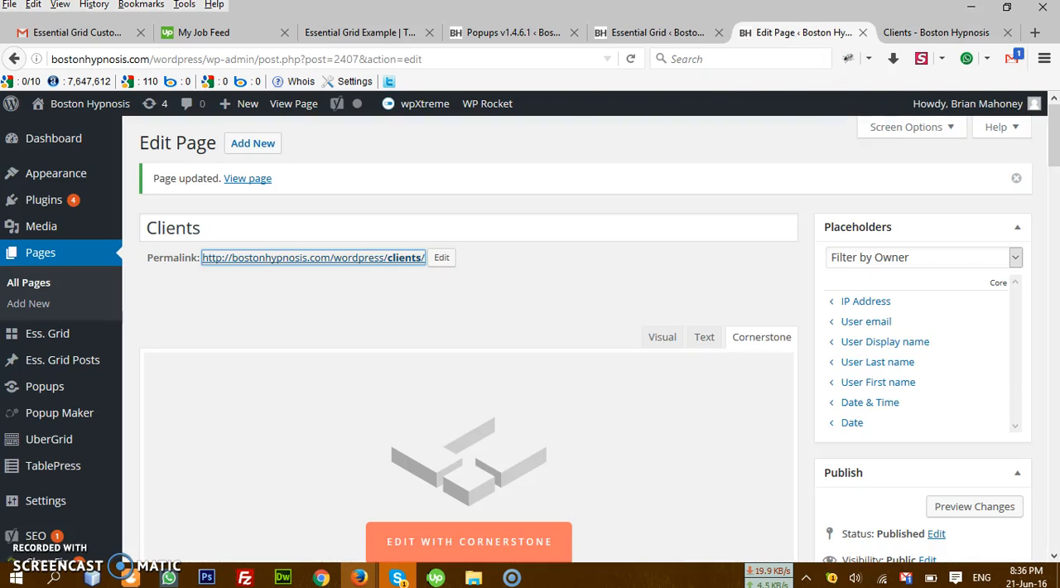
pyautogui.click(650, 31)
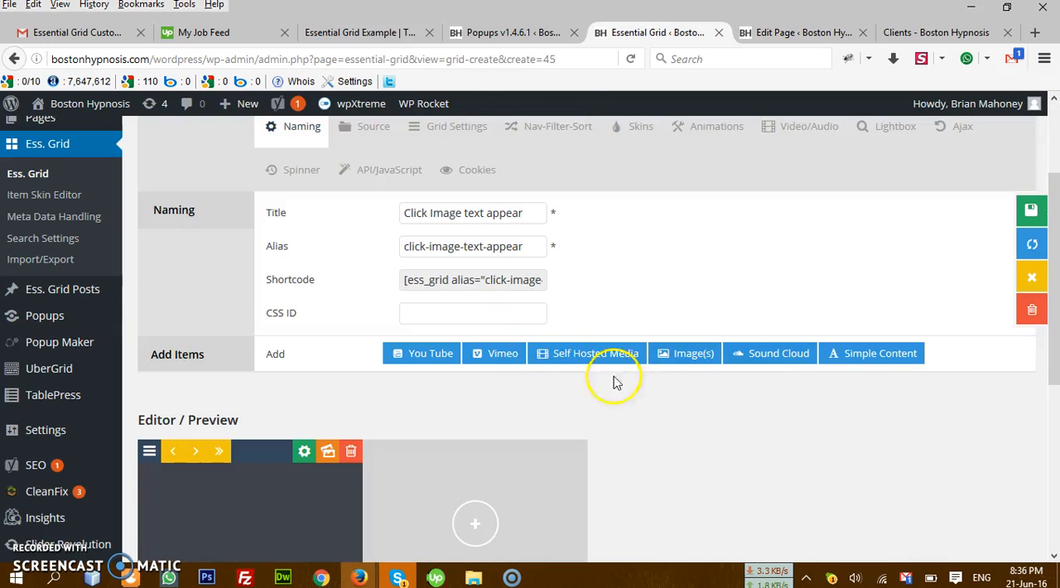
pyautogui.scroll(2, 616, 348)
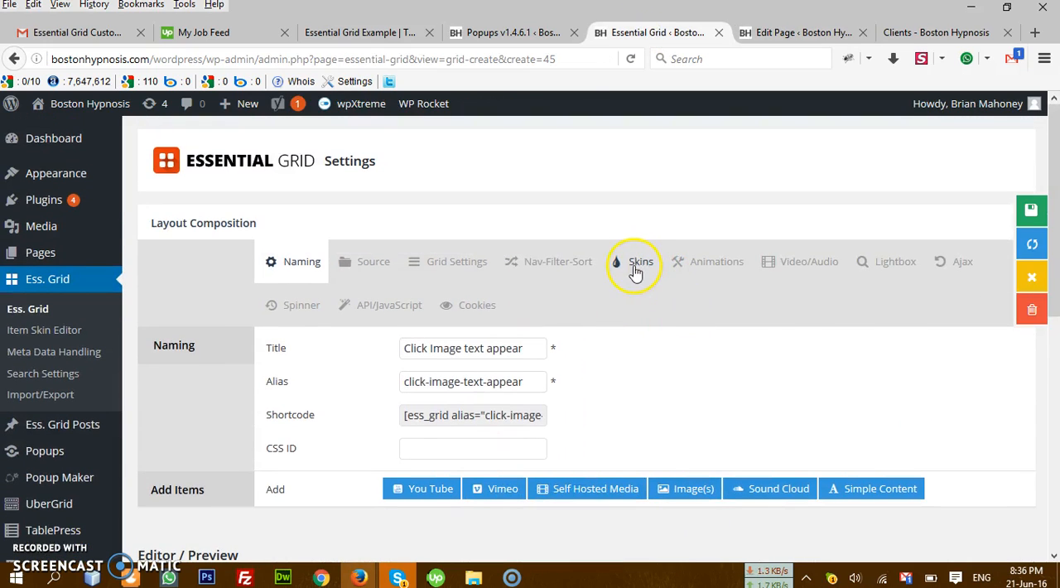
pyautogui.click(637, 267)
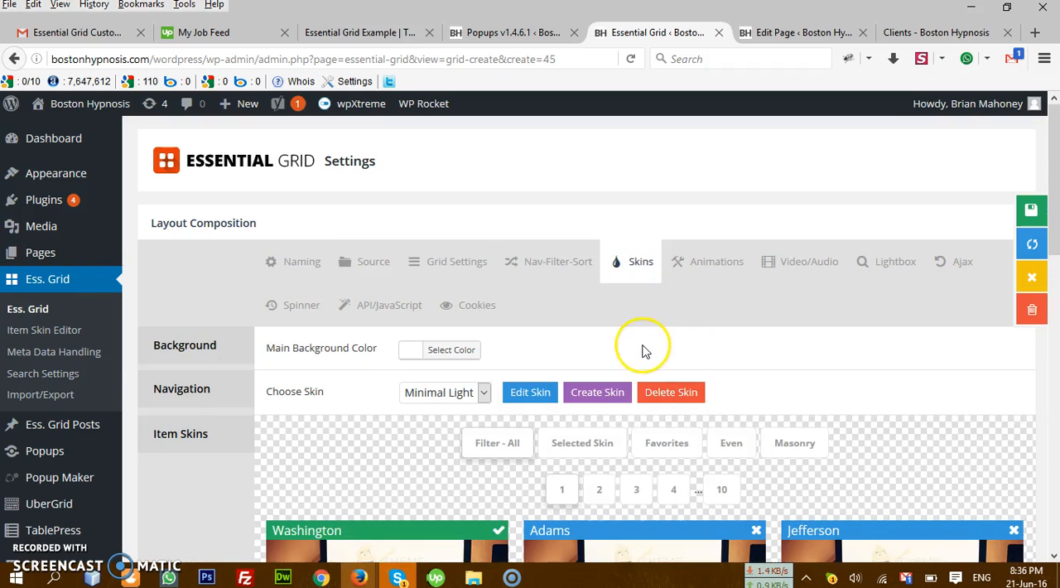
pyautogui.scroll(-2, 642, 348)
pyautogui.scroll(-1, 643, 348)
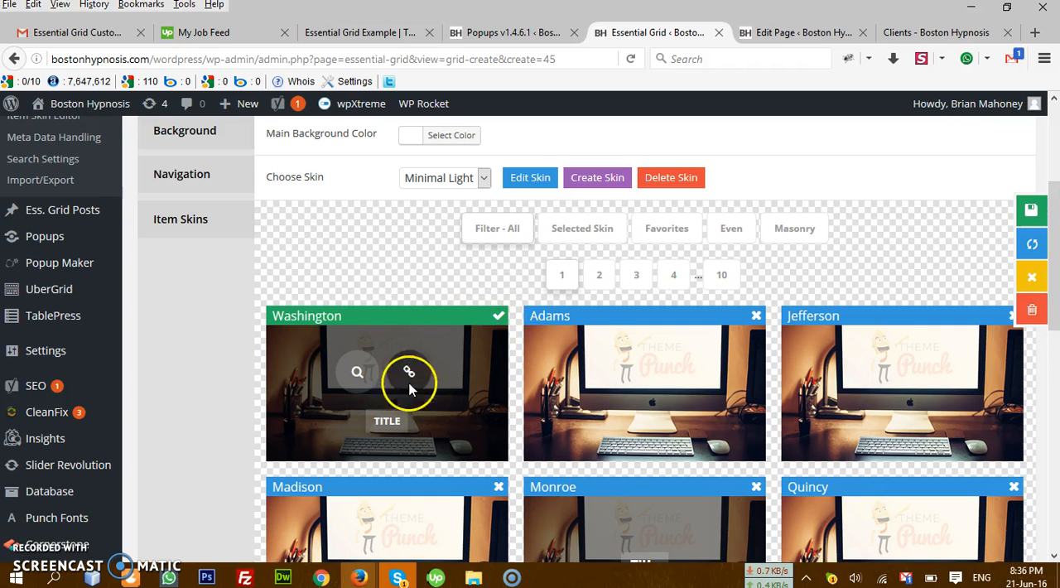
pyautogui.scroll(3, 414, 302)
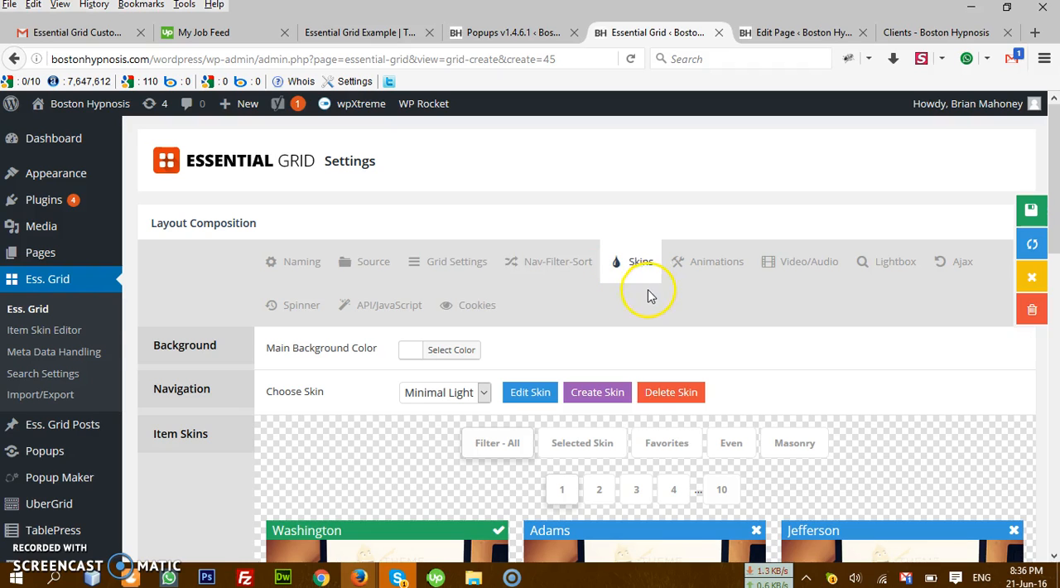
# Step: Return to the Essential Grid overview and open the skin of the Click Image text appear grid for editing
pyautogui.click(58, 310)
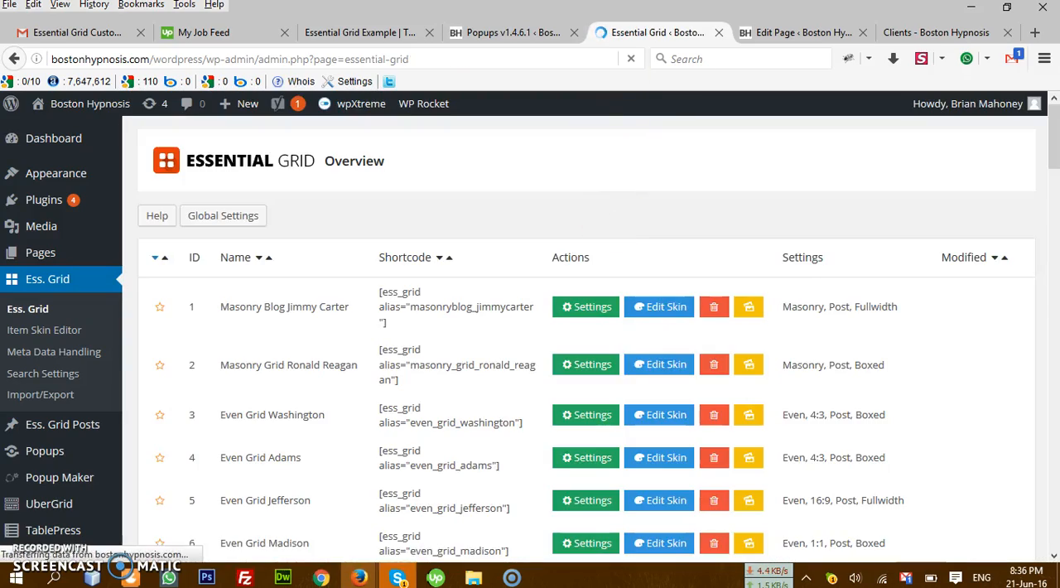
pyautogui.scroll(-10, 687, 410)
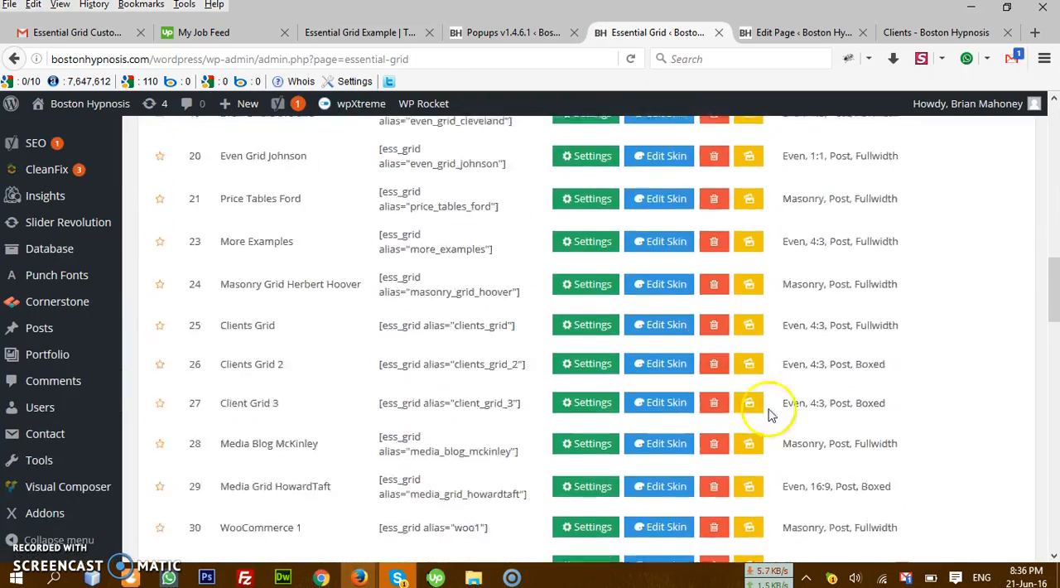
pyautogui.scroll(-10, 769, 414)
pyautogui.scroll(5, 852, 431)
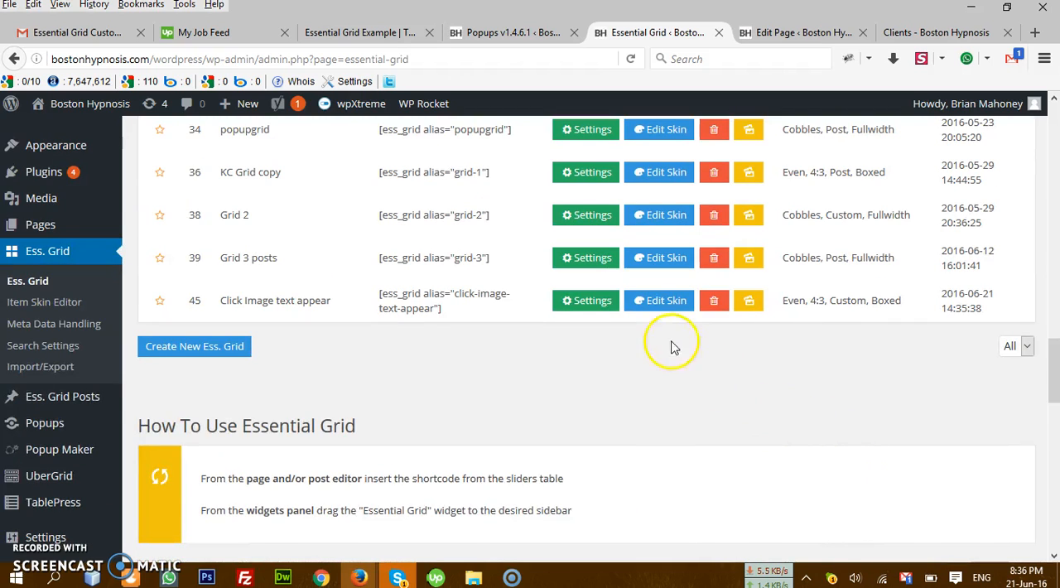
pyautogui.click(655, 301)
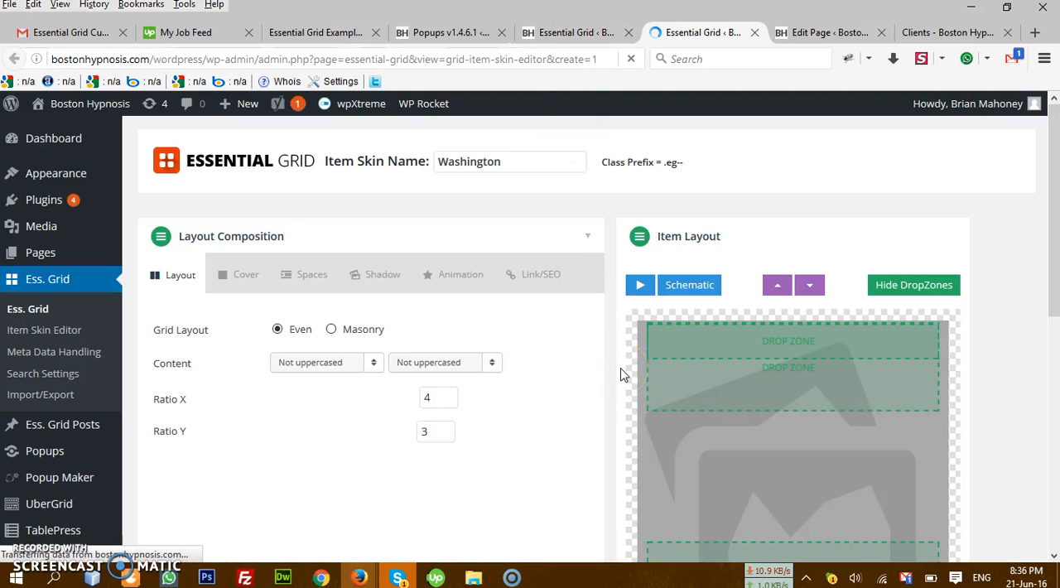
# Step: Remove the search icon and link icon layers from the Washington skin's item layout
pyautogui.scroll(-2, 623, 372)
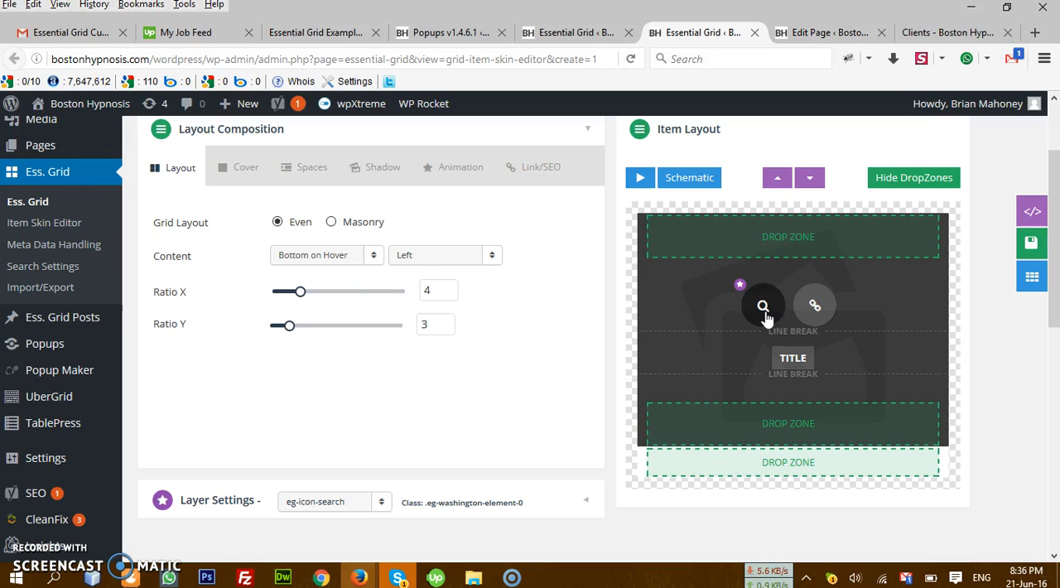
pyautogui.click(763, 312)
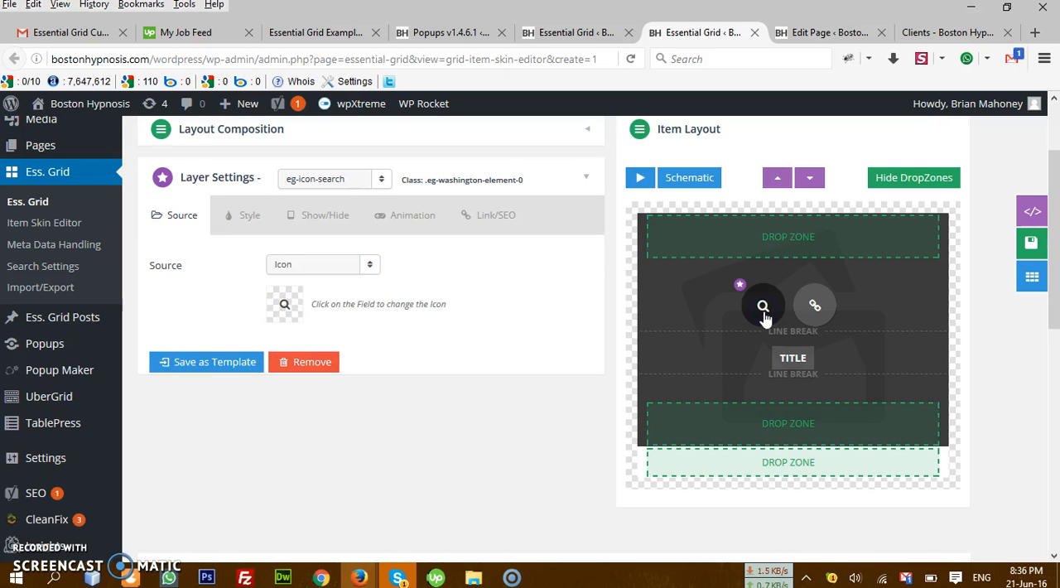
pyautogui.click(322, 366)
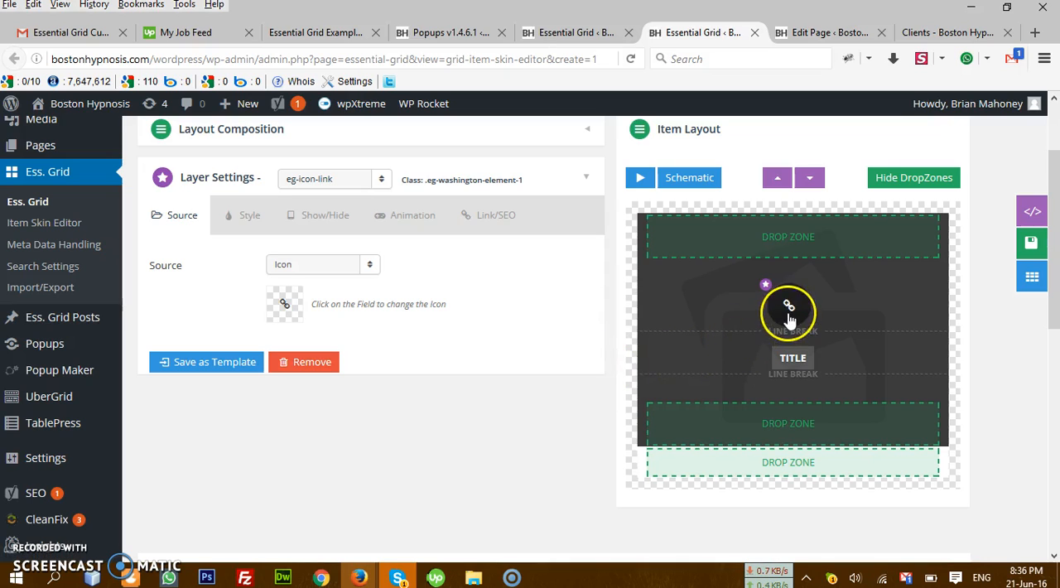
pyautogui.click(323, 365)
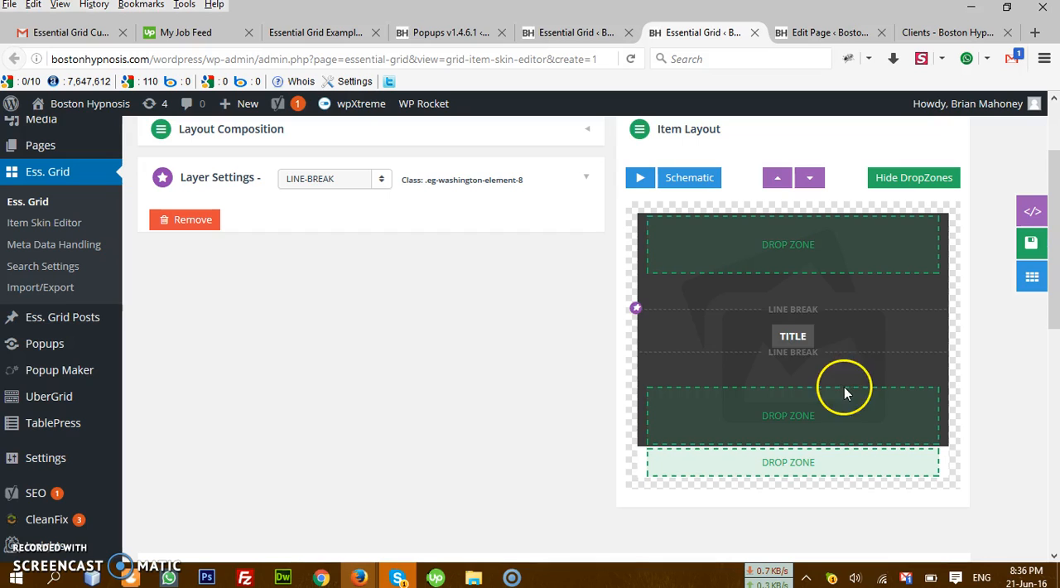
# Step: Remove the title layer from the Washington skin's item layout and check the remaining layers
pyautogui.click(791, 348)
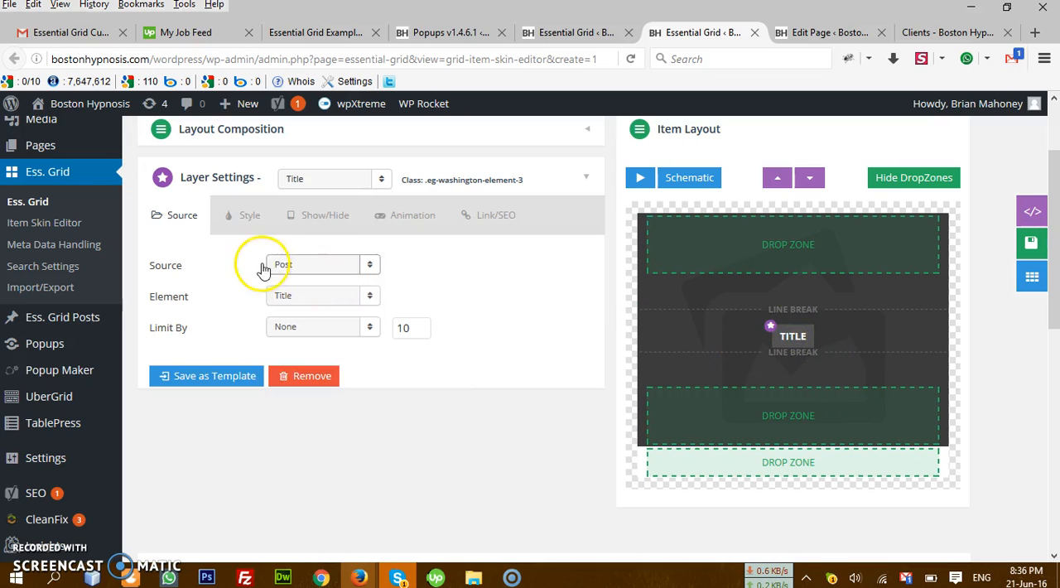
pyautogui.click(336, 381)
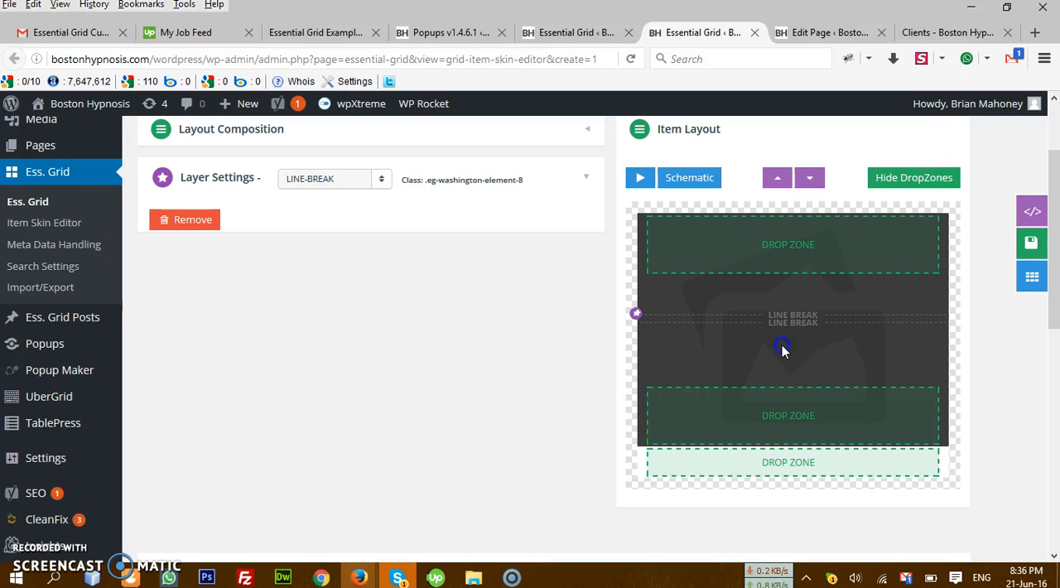
pyautogui.click(381, 180)
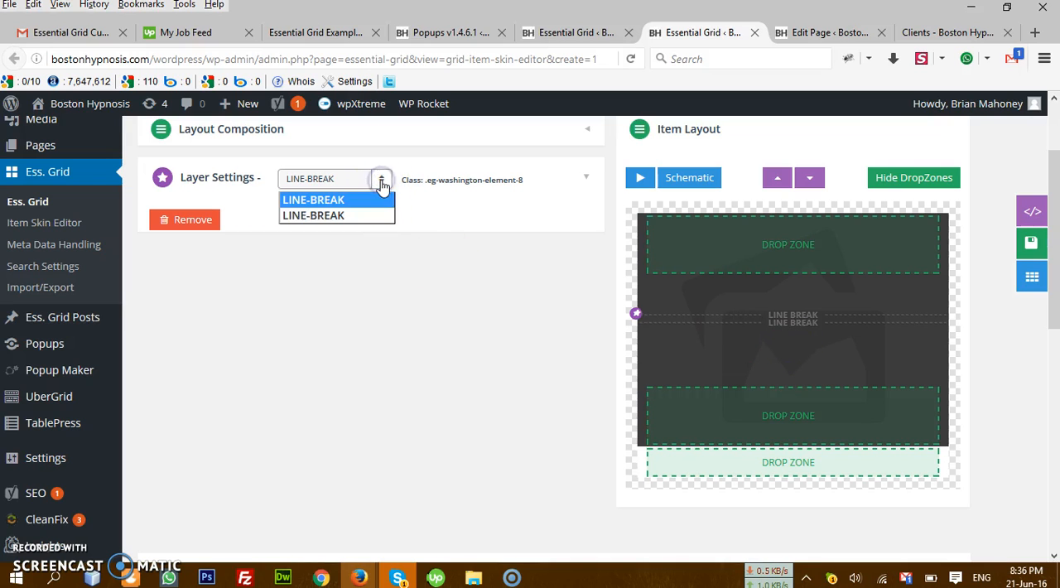
pyautogui.click(381, 184)
# Step: Set the group animation in the Washington skin's layout composition to None
pyautogui.scroll(3, 486, 318)
pyautogui.click(504, 236)
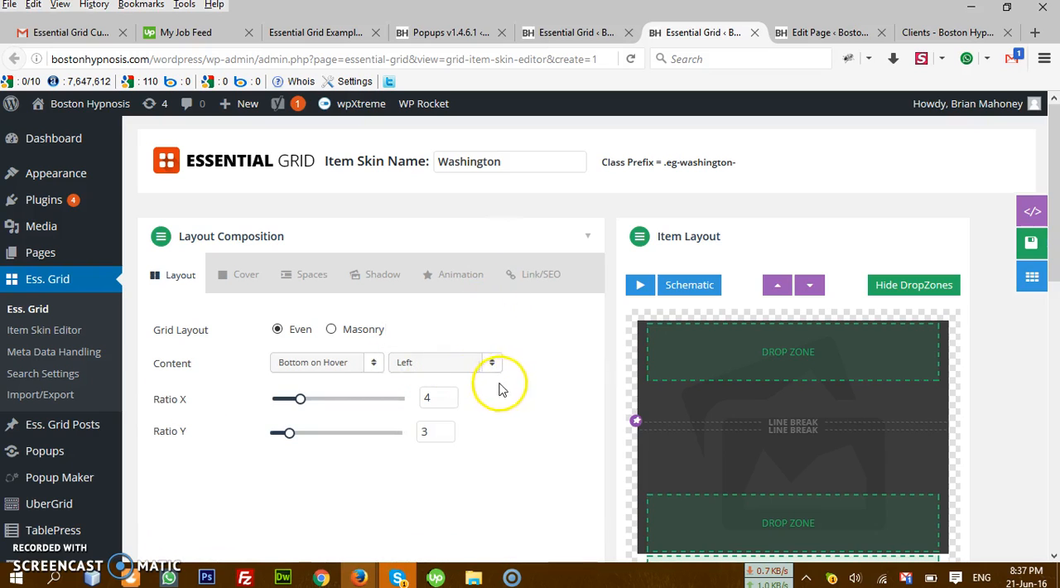
pyautogui.click(454, 275)
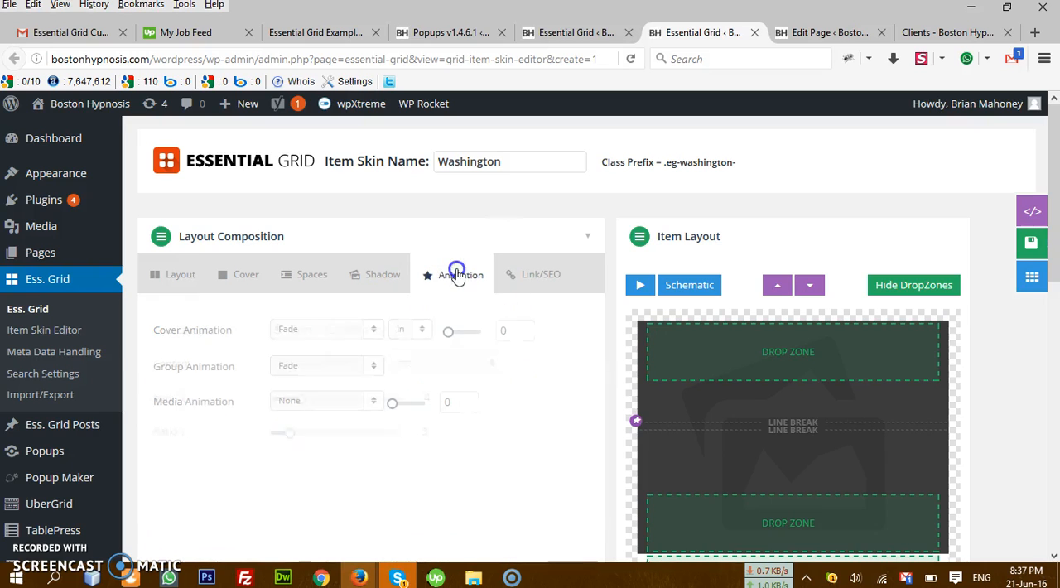
pyautogui.click(362, 365)
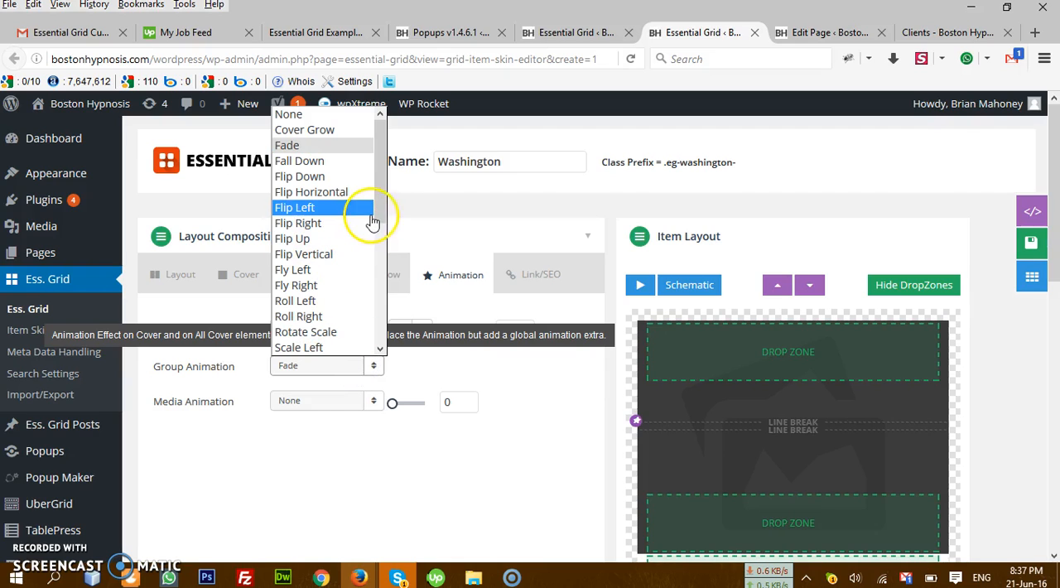
pyautogui.click(347, 114)
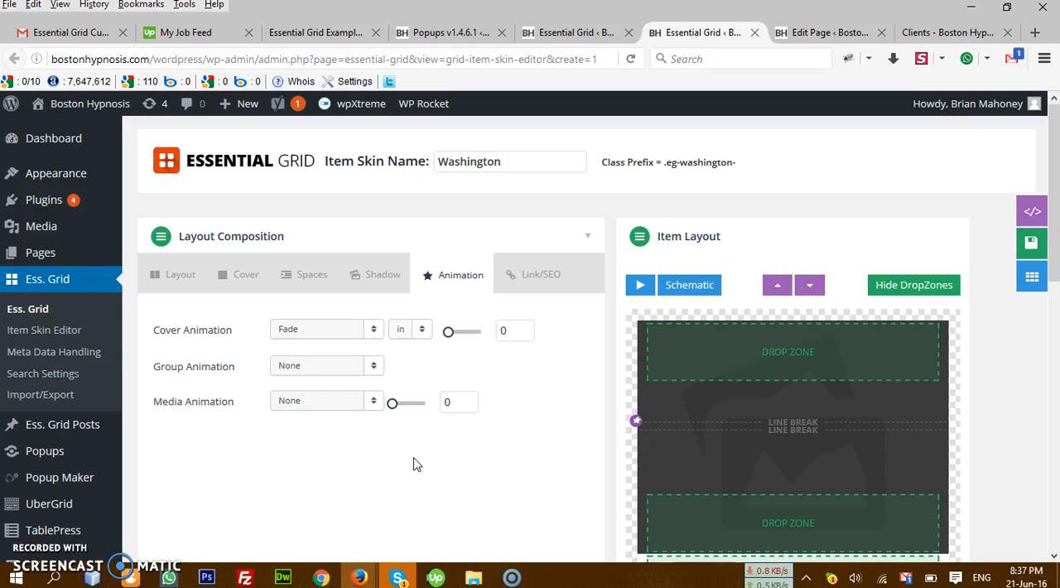
# Step: Add a link to the skin's cover that points to Post, and save the item skin
pyautogui.click(542, 274)
pyautogui.click(375, 331)
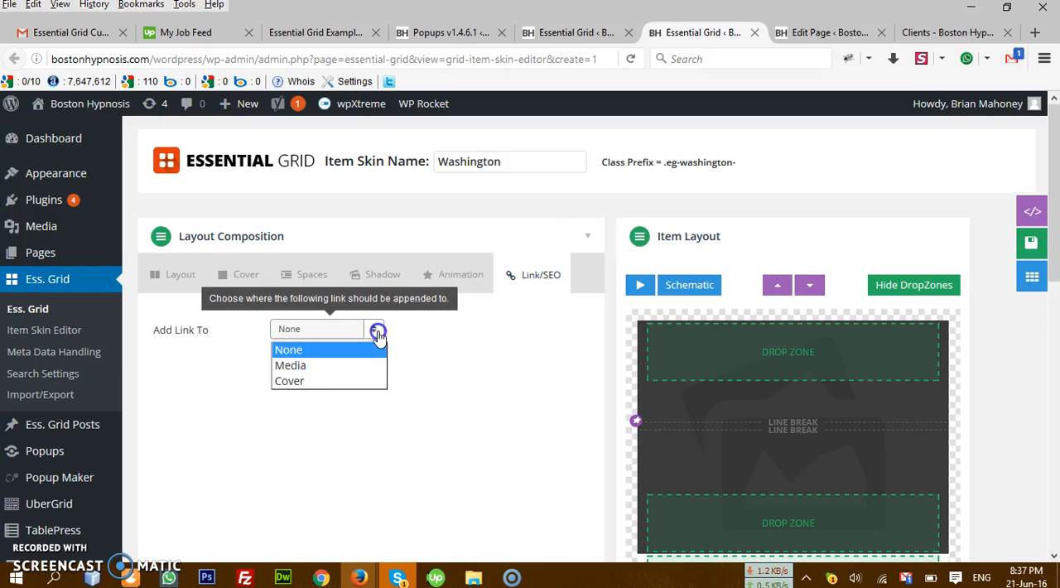
pyautogui.click(338, 381)
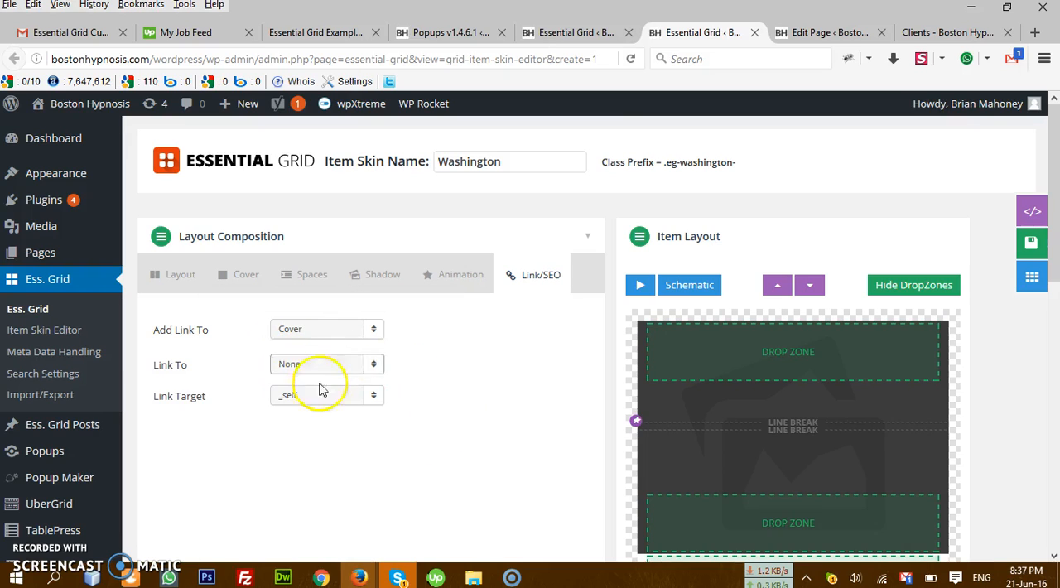
pyautogui.click(375, 376)
pyautogui.click(359, 401)
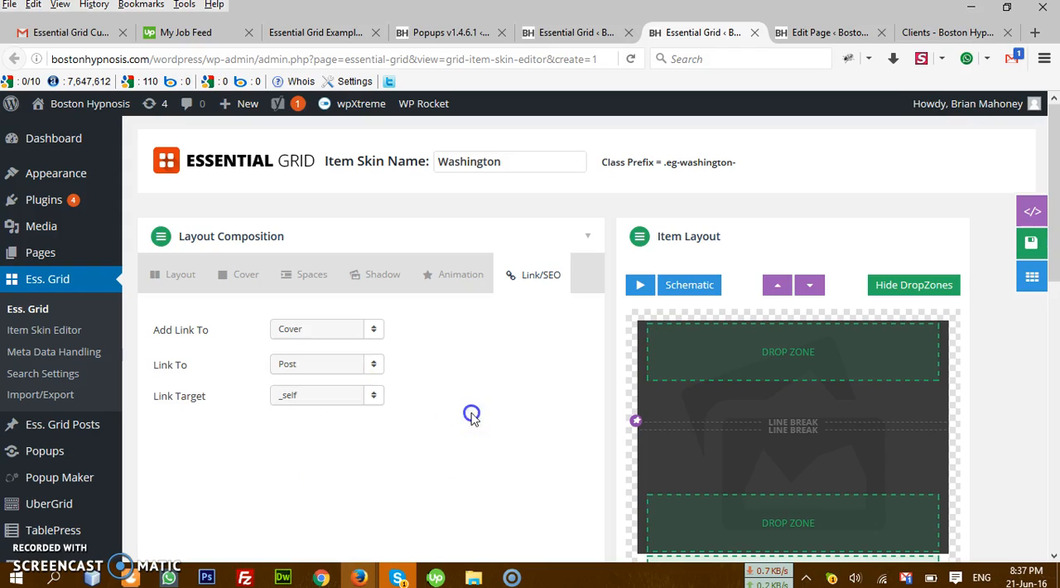
pyautogui.click(985, 245)
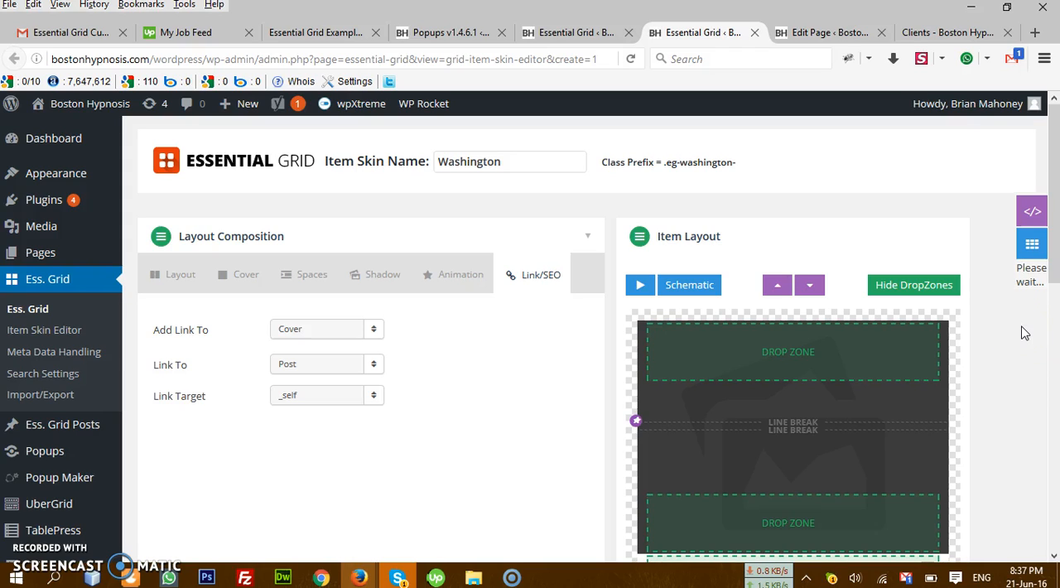
# Step: Reload the live Clients page and test opening and closing the popup from several spots on the grid cell
pyautogui.click(936, 34)
pyautogui.click(630, 58)
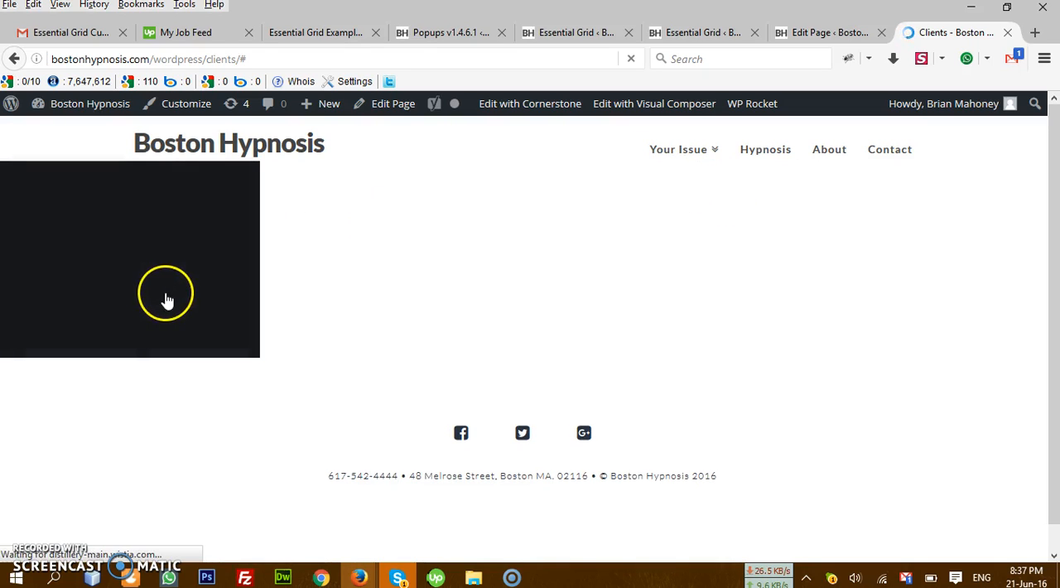
pyautogui.click(135, 255)
pyautogui.click(733, 303)
pyautogui.click(162, 246)
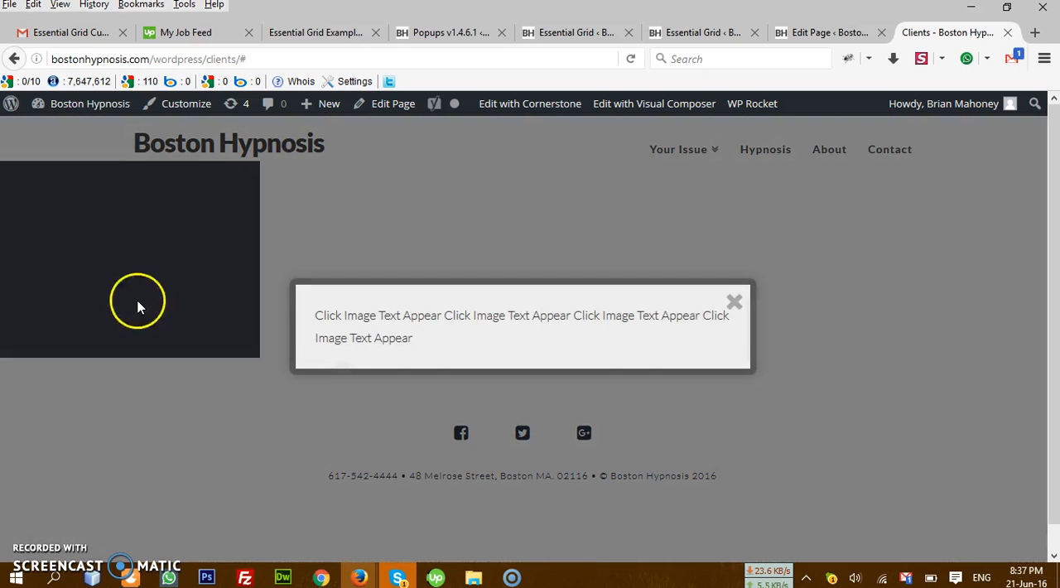
pyautogui.click(736, 304)
pyautogui.scroll(-1, 159, 237)
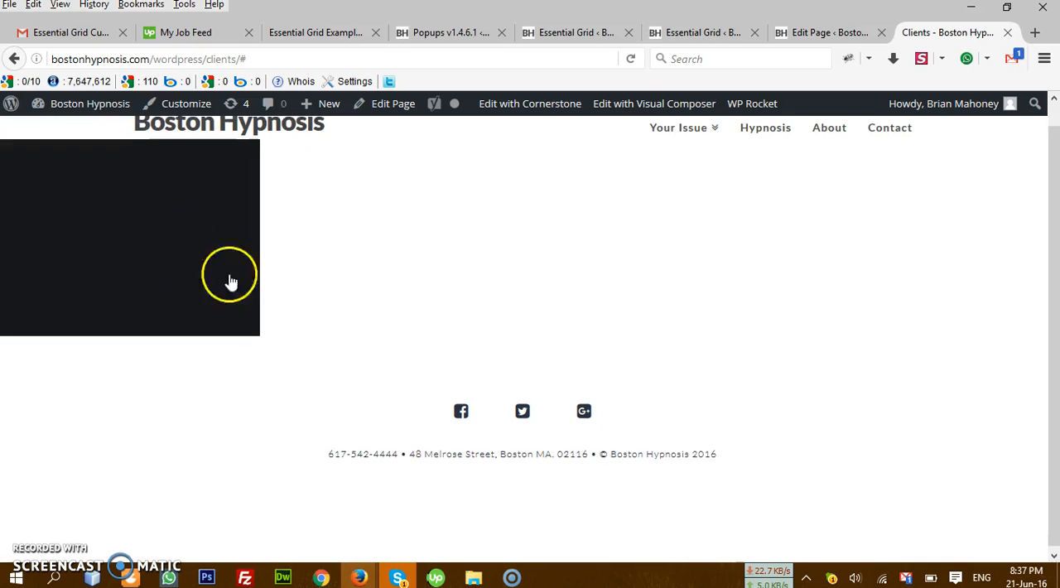
pyautogui.click(130, 240)
pyautogui.click(735, 302)
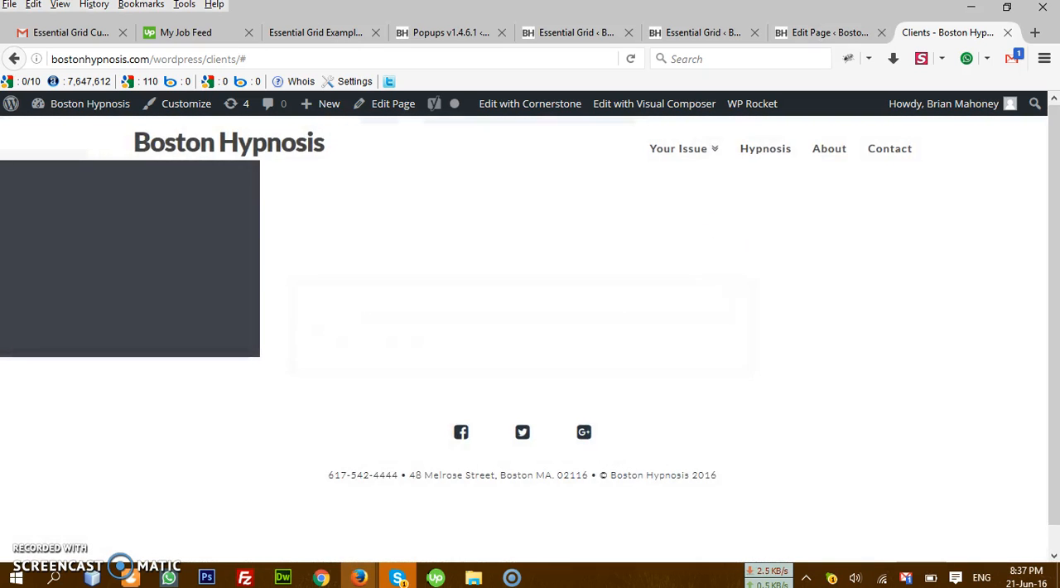
# Step: Return to the Washington skin editor and examine its cover link settings, layer settings and available layers
pyautogui.click(834, 33)
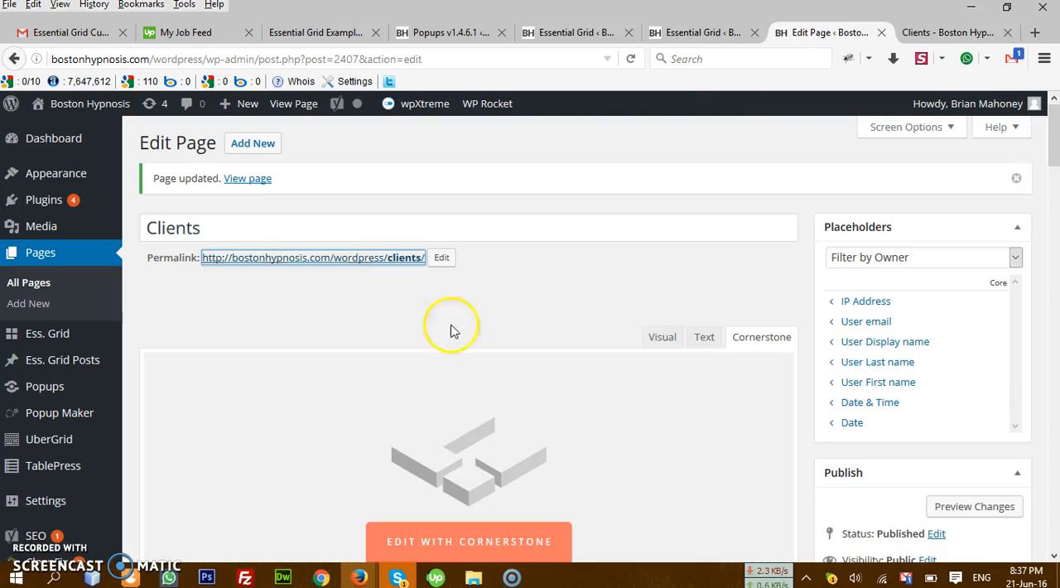
pyautogui.click(708, 33)
pyautogui.scroll(-5, 568, 345)
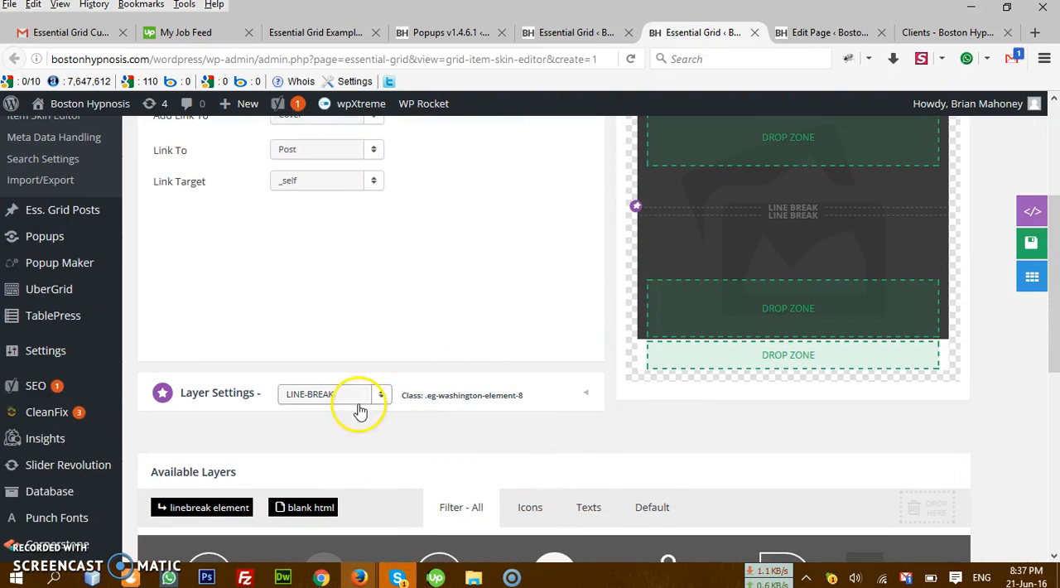
pyautogui.scroll(-3, 389, 398)
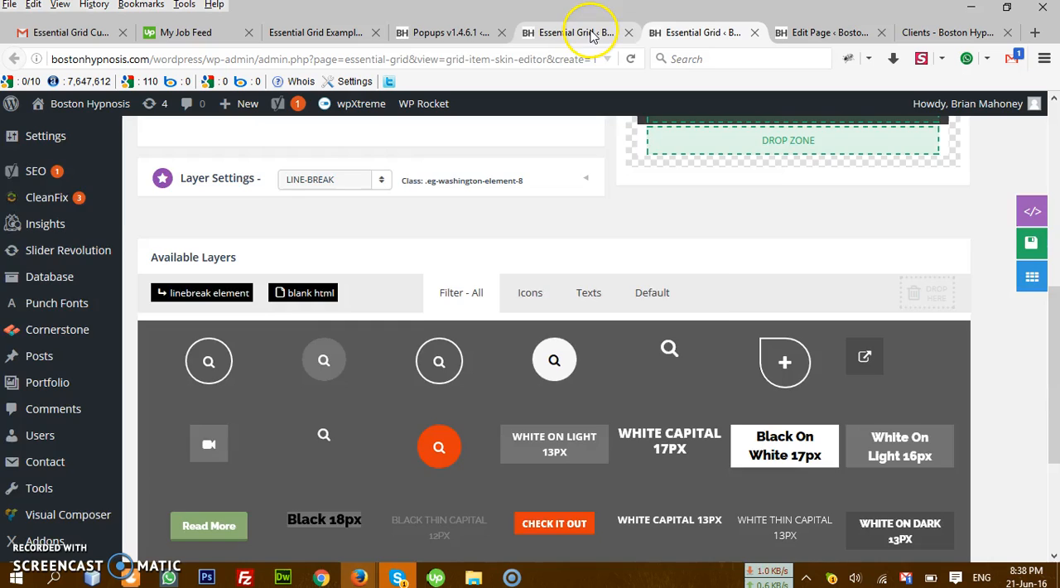
pyautogui.click(590, 33)
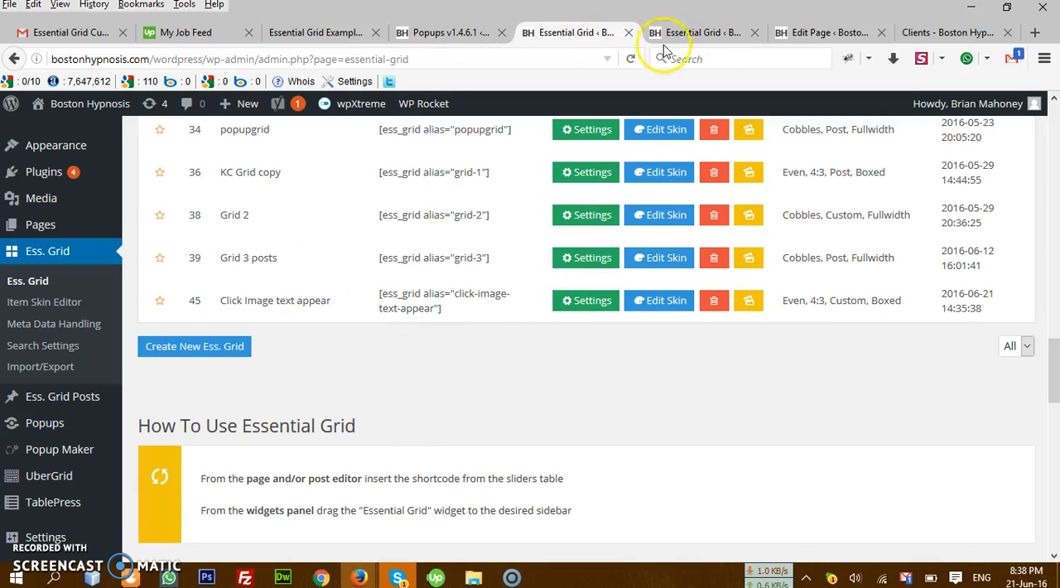
pyautogui.click(722, 33)
pyautogui.scroll(5, 492, 273)
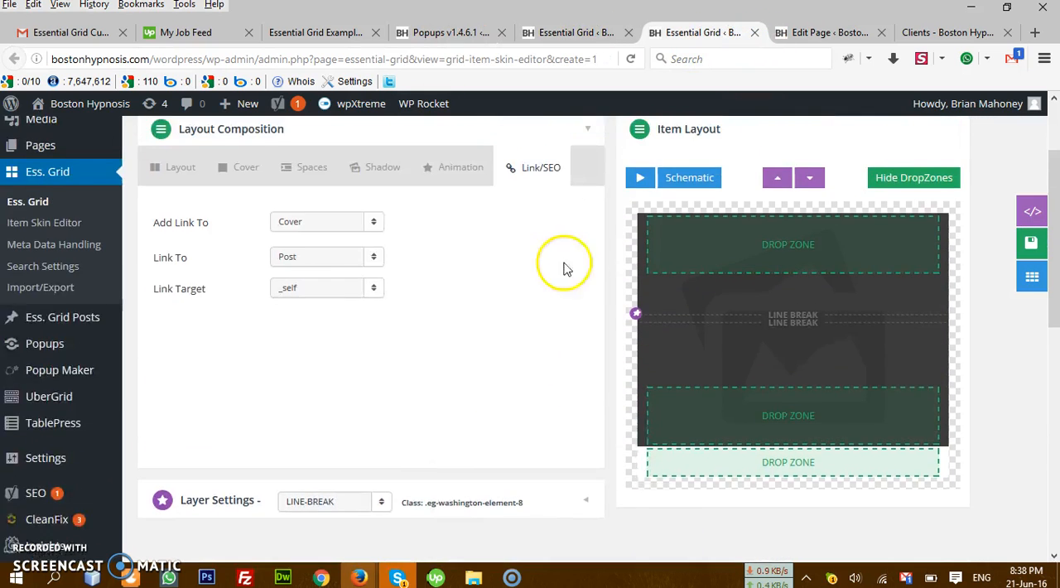
pyautogui.scroll(-2, 170, 386)
pyautogui.scroll(2, 187, 383)
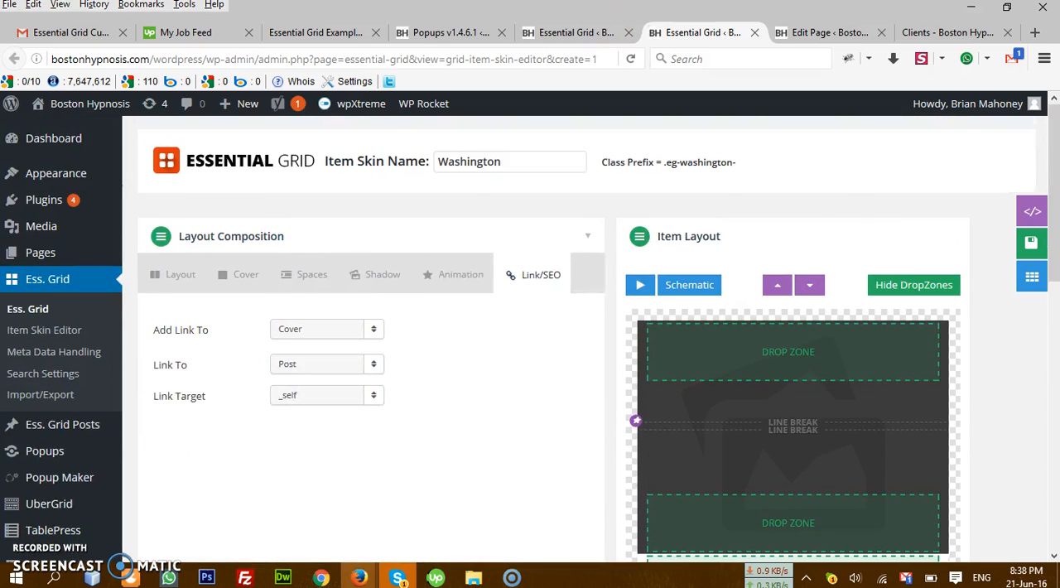
# Step: Open the settings of the Click Image text appear grid in a new tab from the Essential Grid overview
pyautogui.click(572, 32)
pyautogui.scroll(-5, 426, 348)
pyautogui.scroll(4, 543, 345)
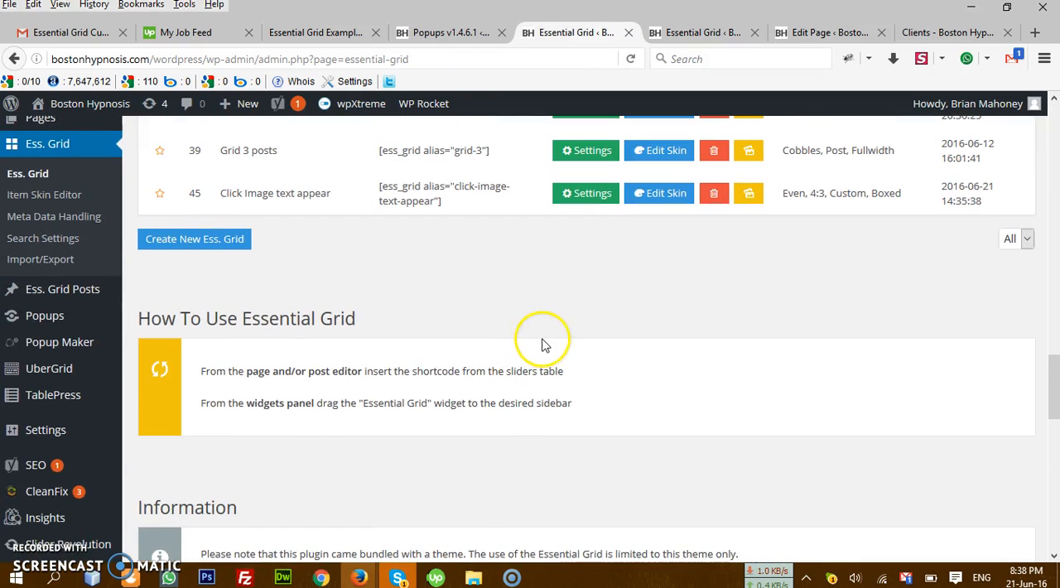
pyautogui.rightClick(595, 202)
pyautogui.click(602, 212)
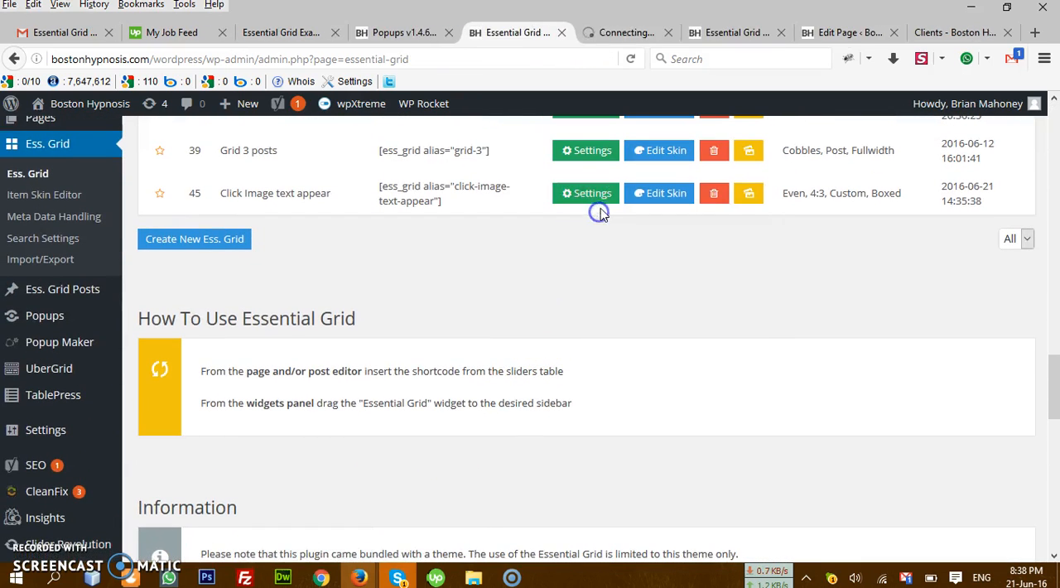
pyautogui.click(627, 33)
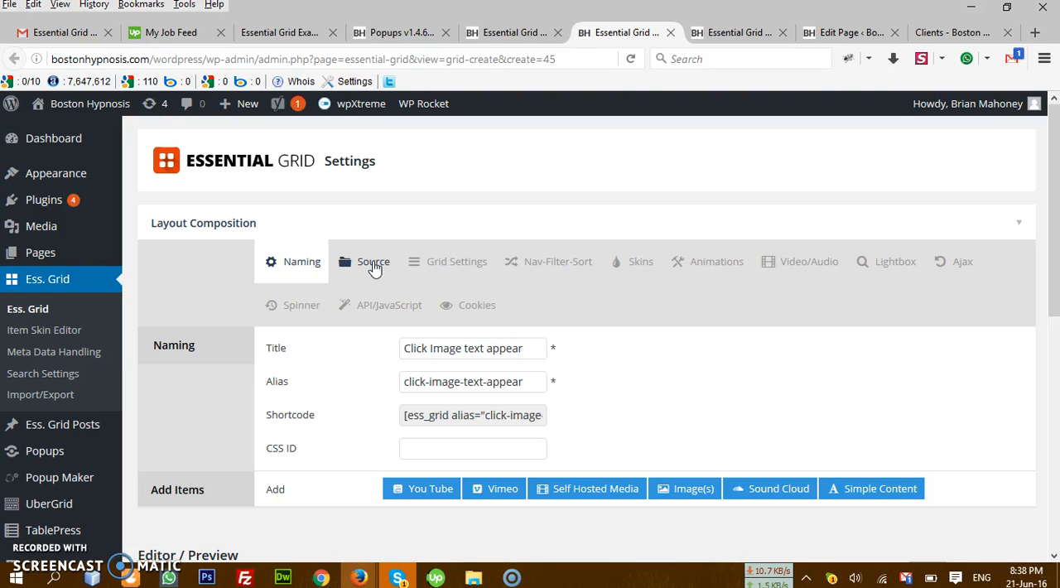
# Step: Enable Alternate Image in the media source order of the grid's source settings
pyautogui.click(373, 263)
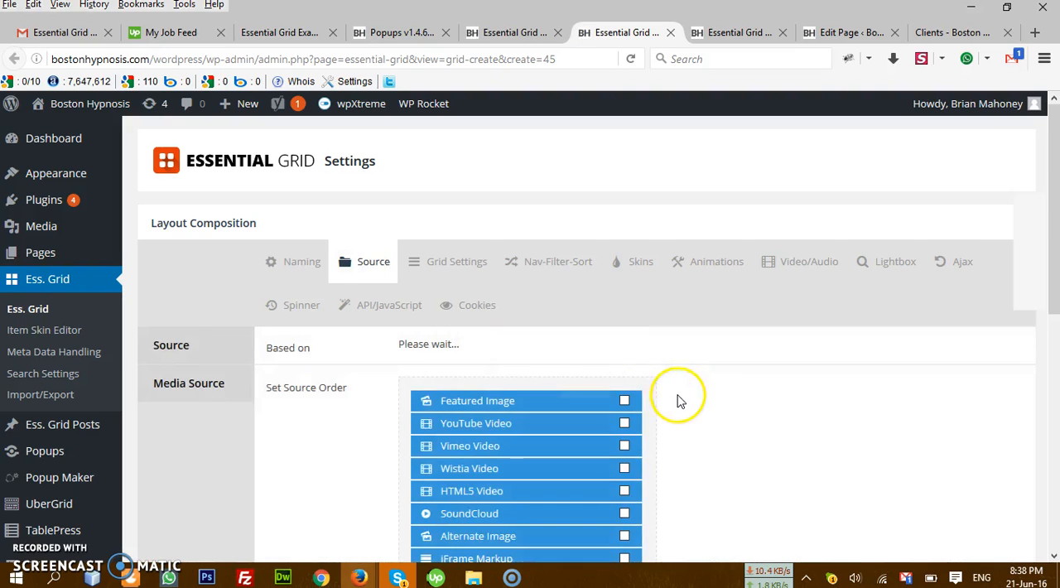
pyautogui.scroll(-4, 675, 398)
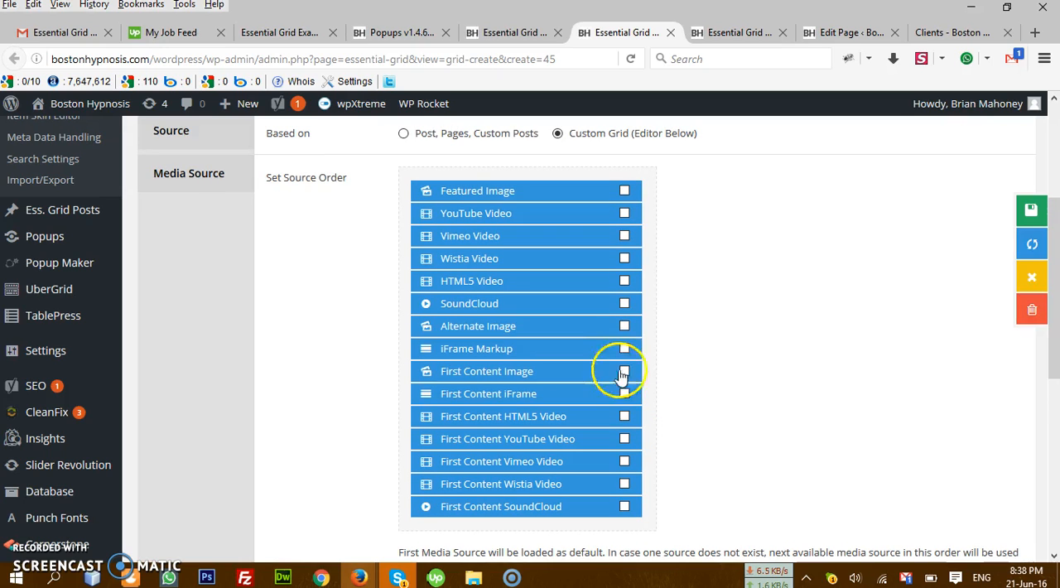
pyautogui.click(624, 328)
# Step: Choose the blue-tinted photo of smiling people from the media library as the grid's default image
pyautogui.scroll(-4, 677, 385)
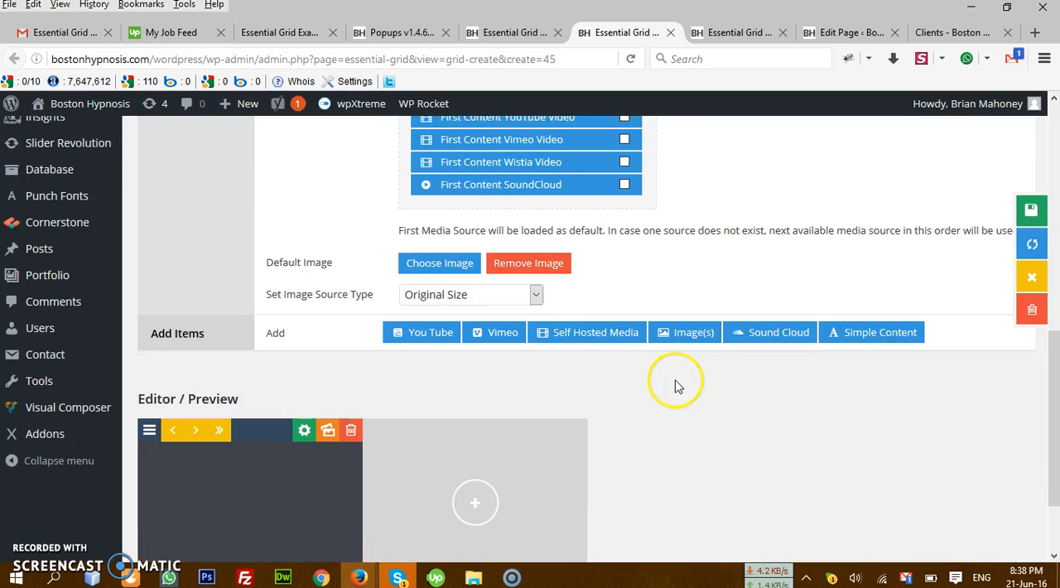
pyautogui.click(447, 263)
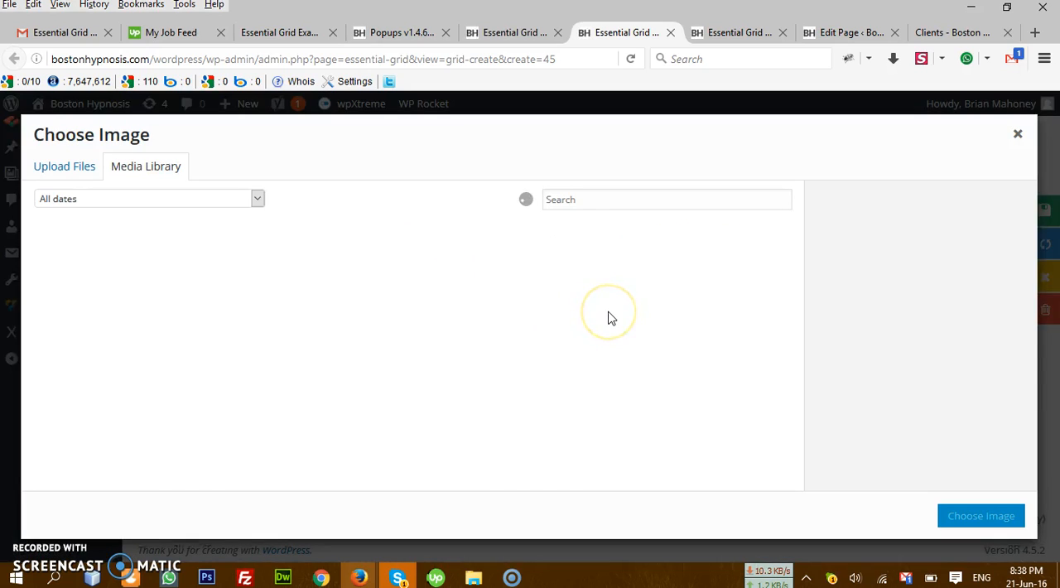
pyautogui.click(611, 323)
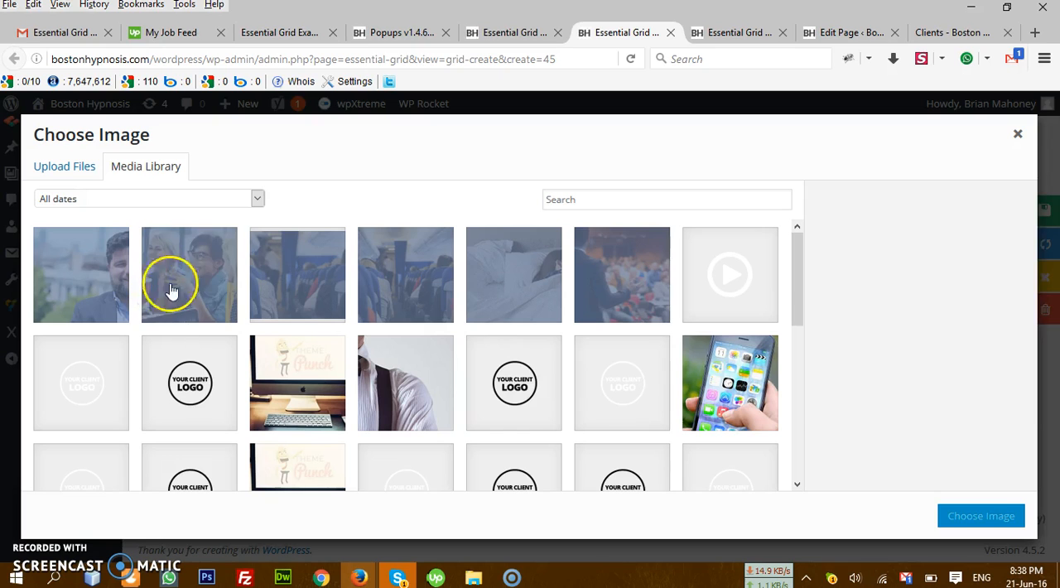
pyautogui.click(170, 289)
pyautogui.click(978, 516)
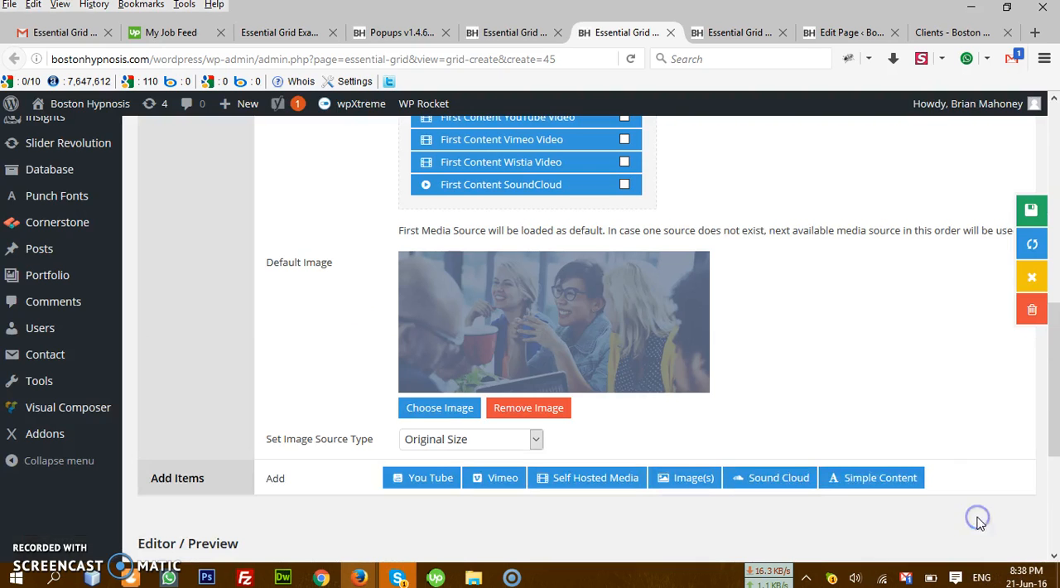
# Step: Duplicate the existing item in the grid preview, remove the default image, and save the grid
pyautogui.scroll(-5, 952, 369)
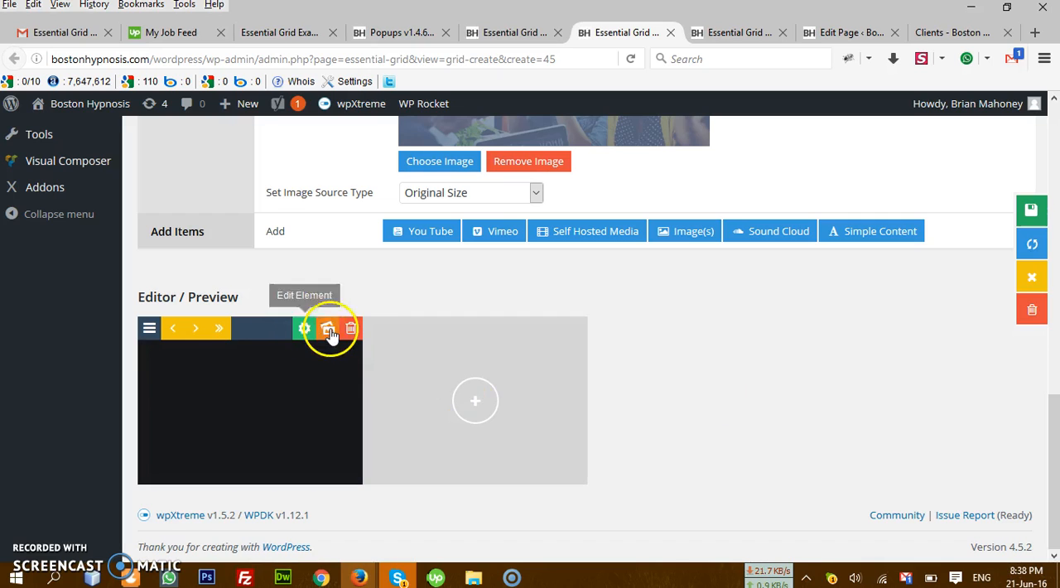
pyautogui.click(329, 331)
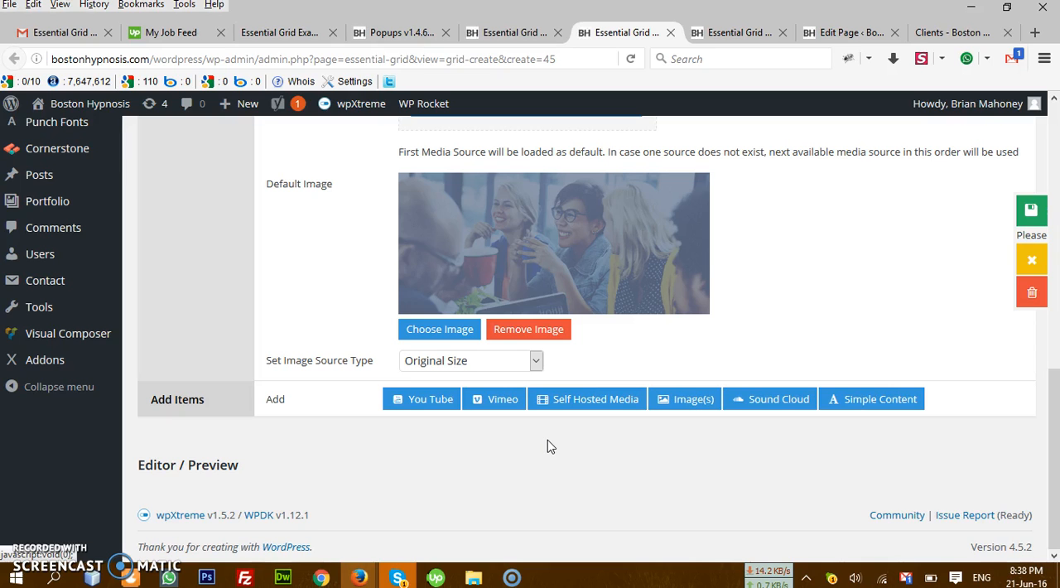
pyautogui.scroll(-2, 548, 447)
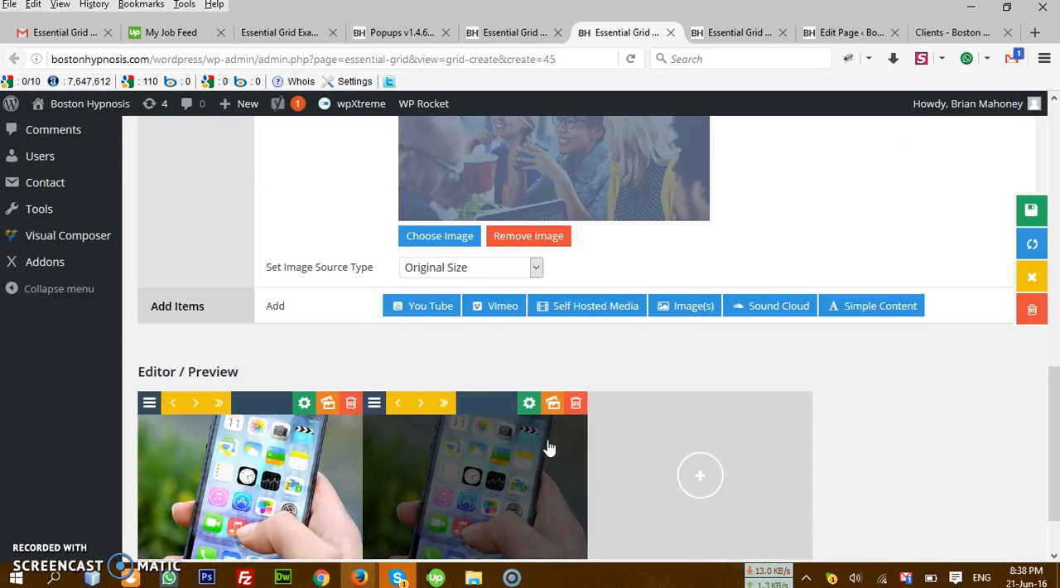
pyautogui.click(1024, 211)
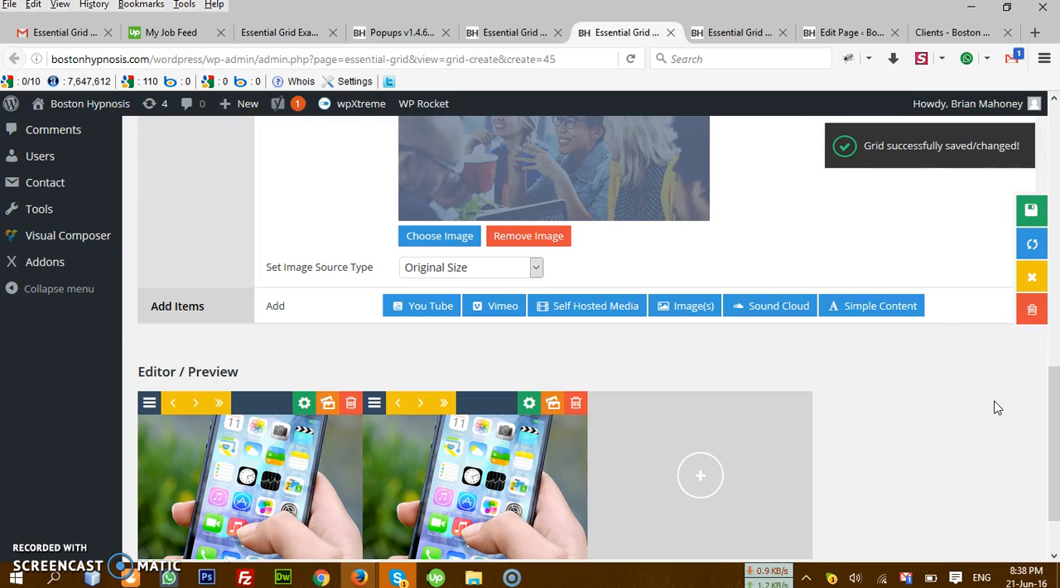
pyautogui.click(543, 237)
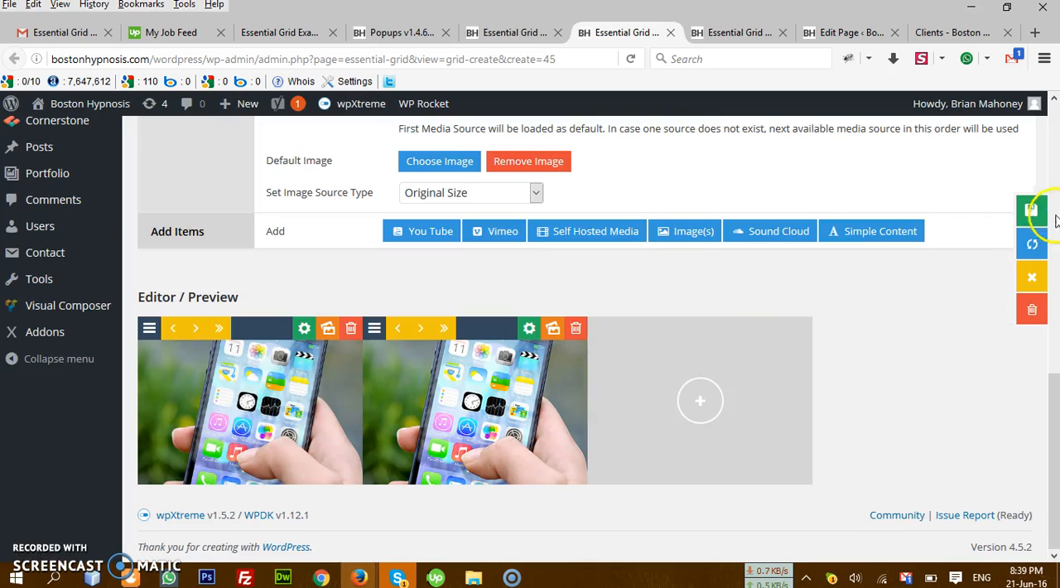
pyautogui.click(1024, 213)
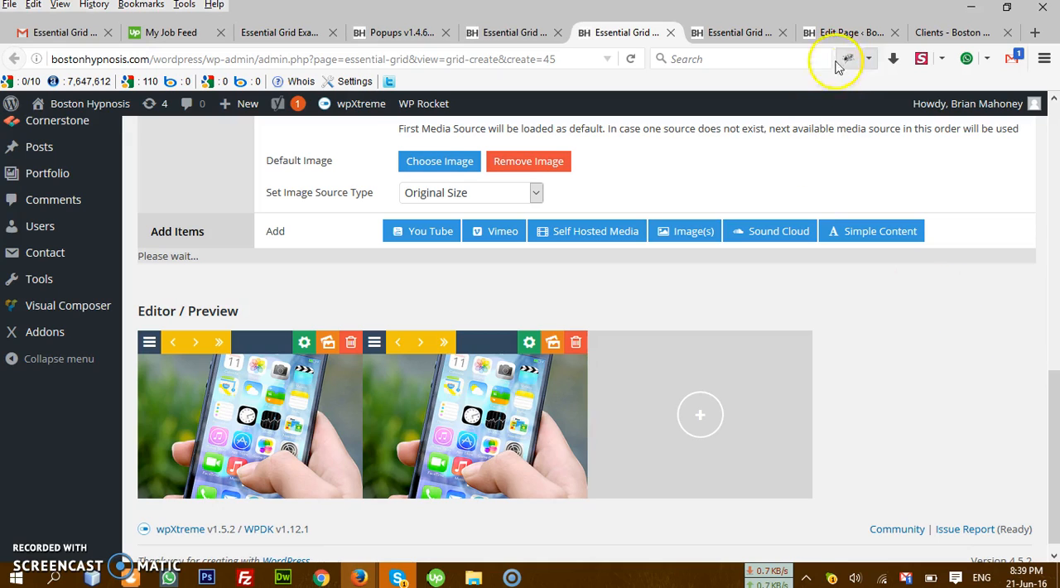
# Step: Reload the live Clients page to check the updated grid
pyautogui.click(928, 32)
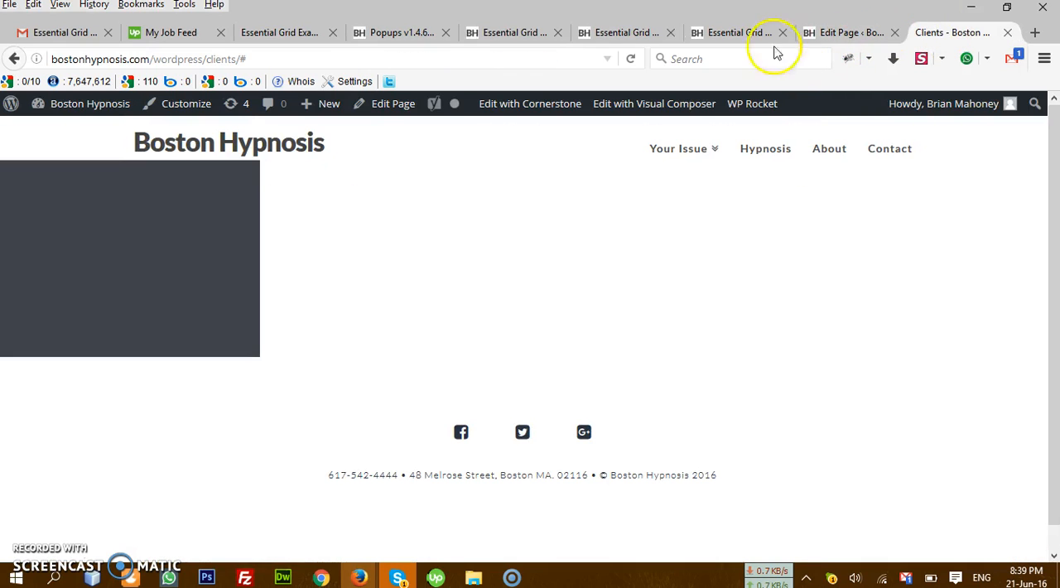
pyautogui.click(631, 59)
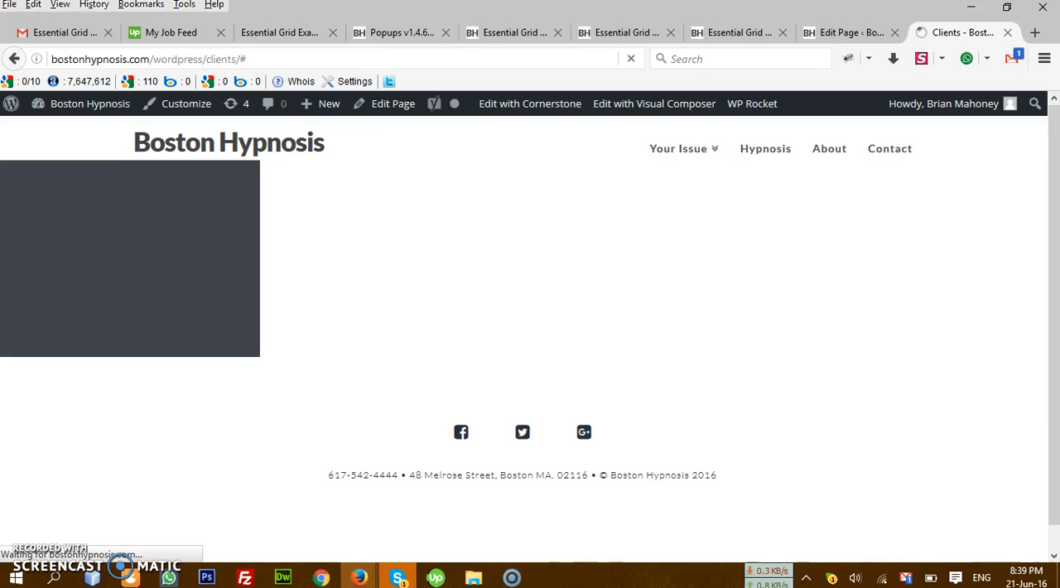